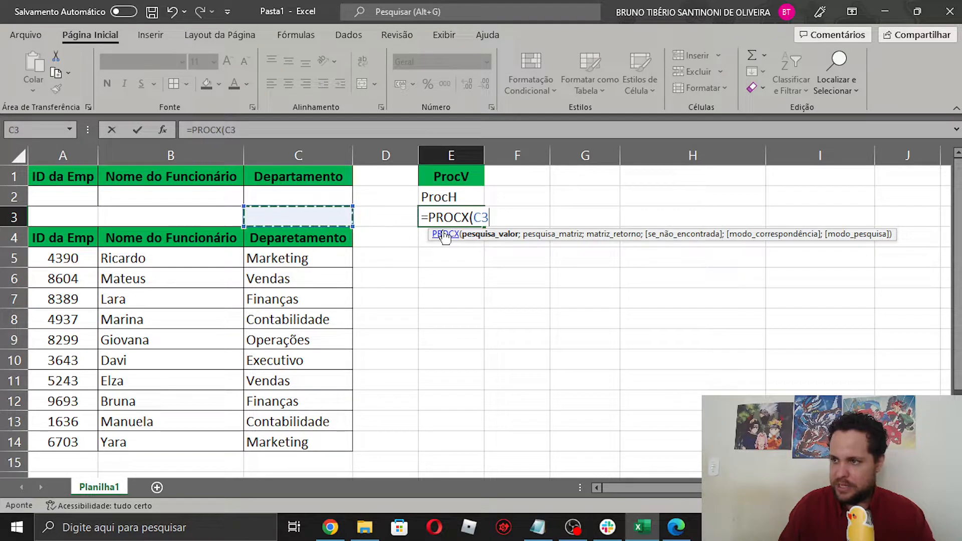
Turn the unfinished PROCX formula in cell E3 into the plain text label "PROCX"
{"action": "key", "text": "BackSpace"}
{"action": "key", "text": "BackSpace"}
{"action": "key", "text": "BackSpace"}
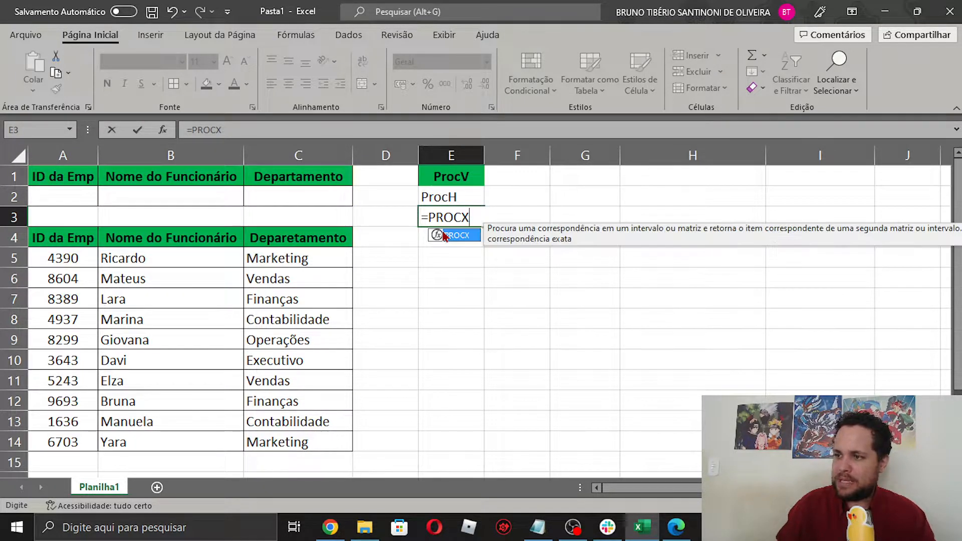
{"action": "key", "text": "Left"}
{"action": "key", "text": "Left"}
{"action": "key", "text": "Right"}
{"action": "key", "text": "Right"}
{"action": "key", "text": "F2"}
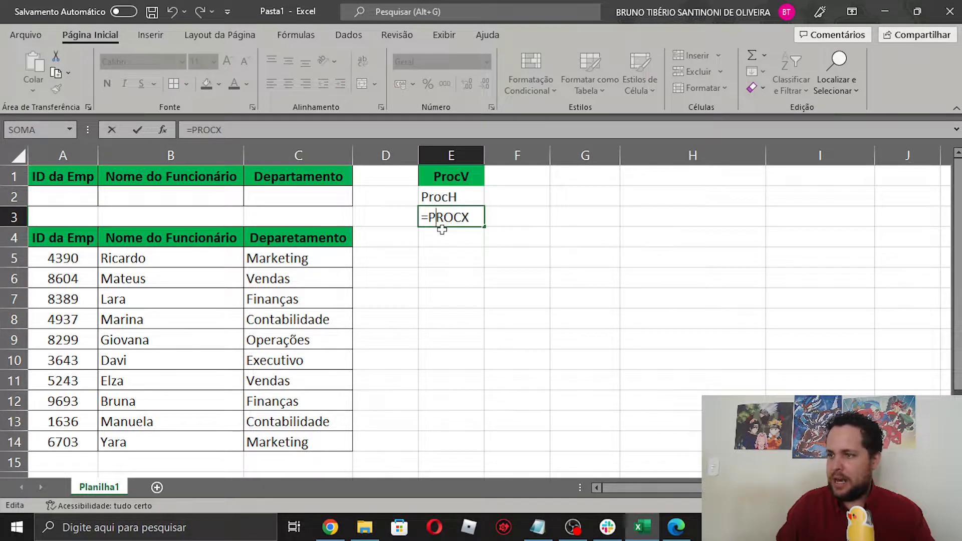
{"action": "key", "text": "BackSpace"}
{"action": "key", "text": "Return"}
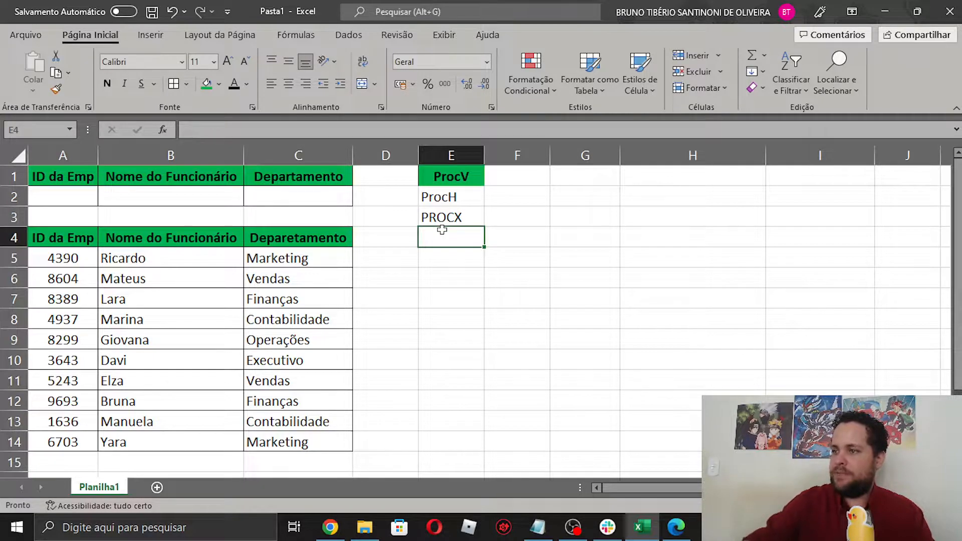
Copy the plain formatting of the PROCX cell E3 onto the ProcV cell E1
{"action": "left_click", "coordinate": [655, 274]}
{"action": "left_click", "coordinate": [482, 221]}
{"action": "left_click", "coordinate": [55, 89]}
{"action": "left_click", "coordinate": [463, 180]}
{"action": "left_click", "coordinate": [634, 291]}
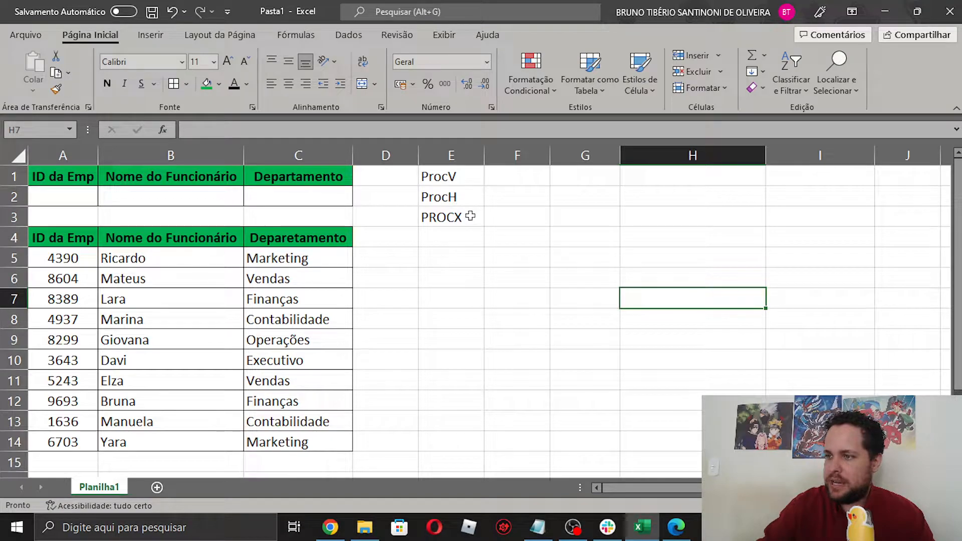
Merge and center cells F1:F3 and enter "Fazer uma pesquisa" in the merged cell
{"action": "left_click", "coordinate": [566, 290]}
{"action": "left_click_drag", "start_coordinate": [498, 177], "coordinate": [502, 217]}
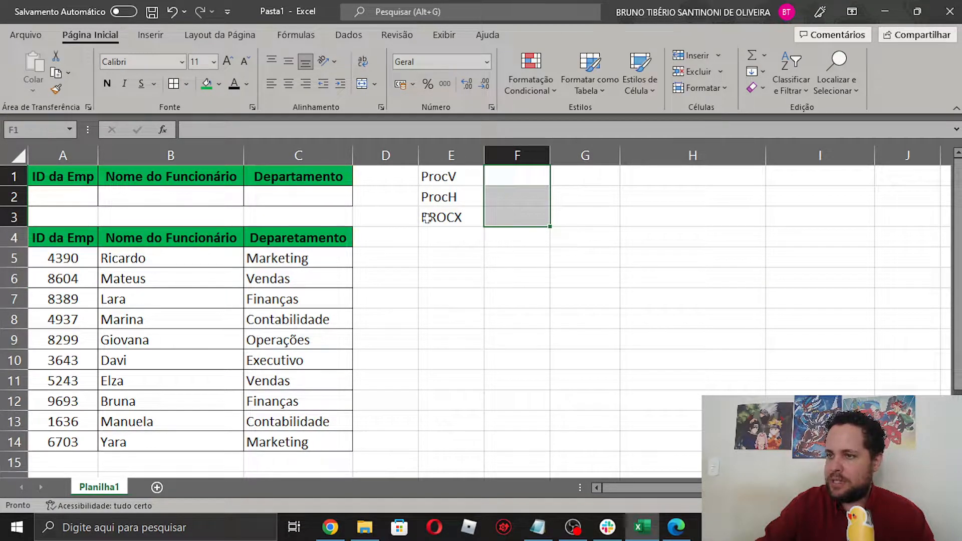
{"action": "left_click", "coordinate": [362, 84]}
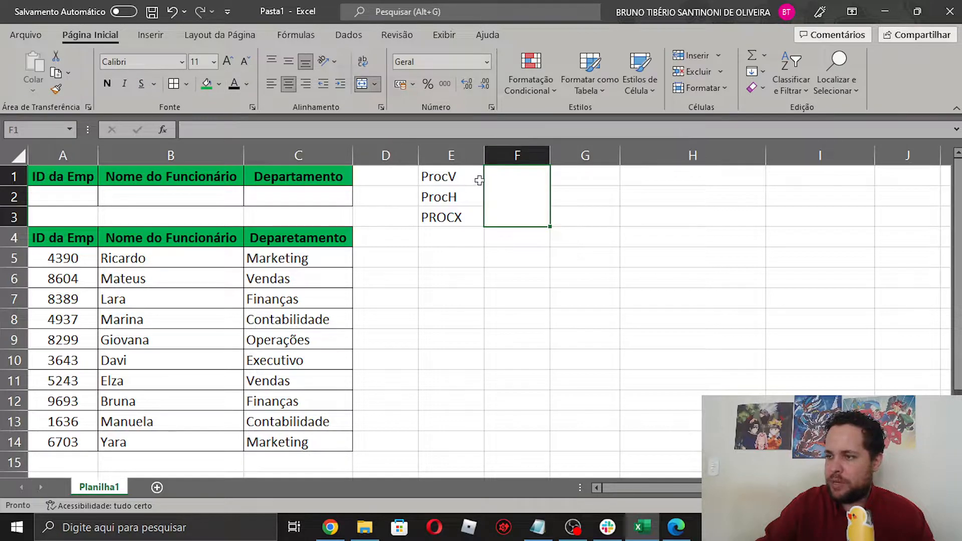
{"action": "type", "text": "Fazer uma pesq"}
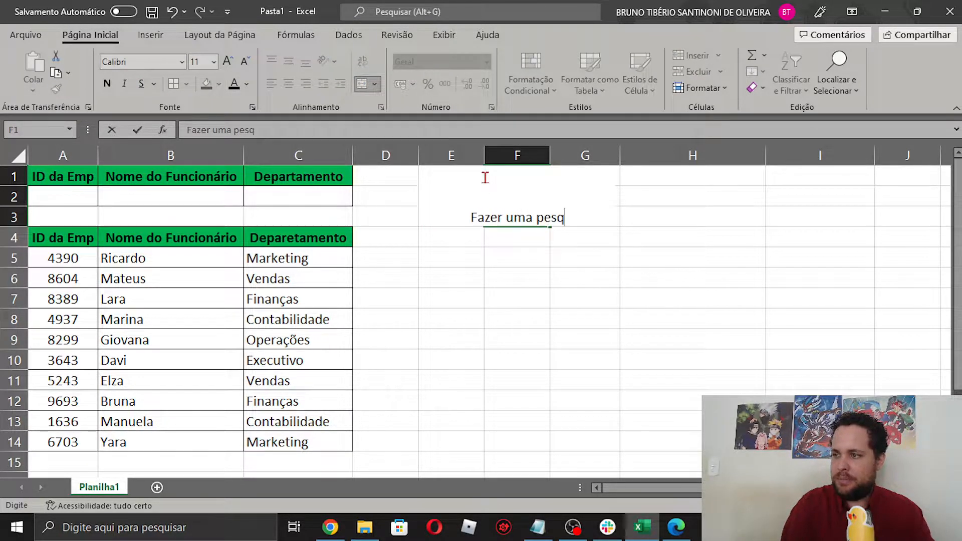
{"action": "key", "text": "Return"}
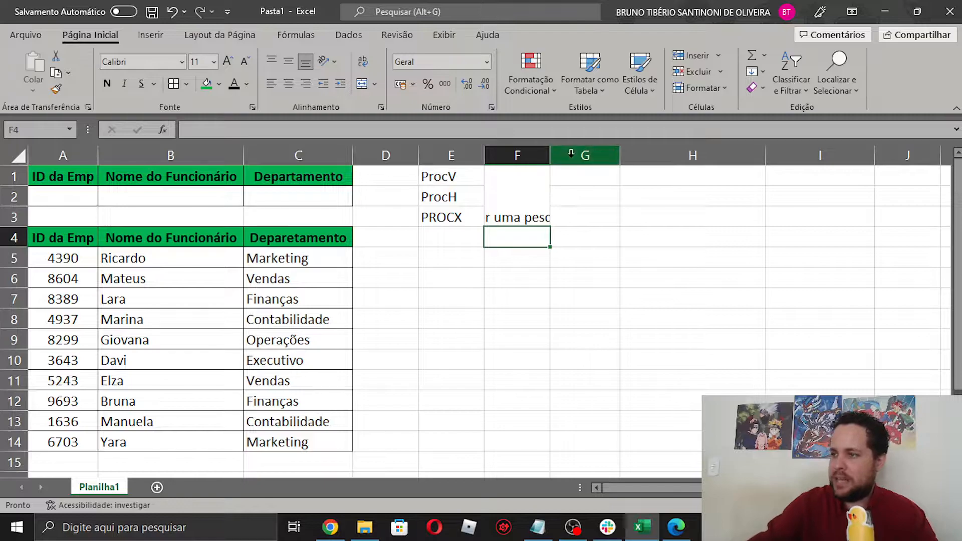
Wrap the text in the merged cell F1:F3
{"action": "left_click", "coordinate": [517, 198]}
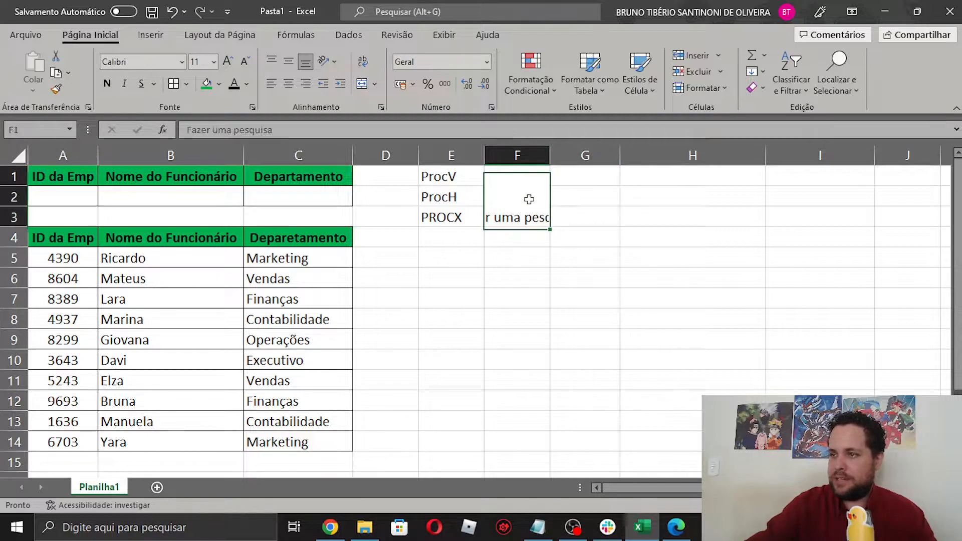
{"action": "left_click", "coordinate": [362, 61]}
{"action": "left_click", "coordinate": [607, 275]}
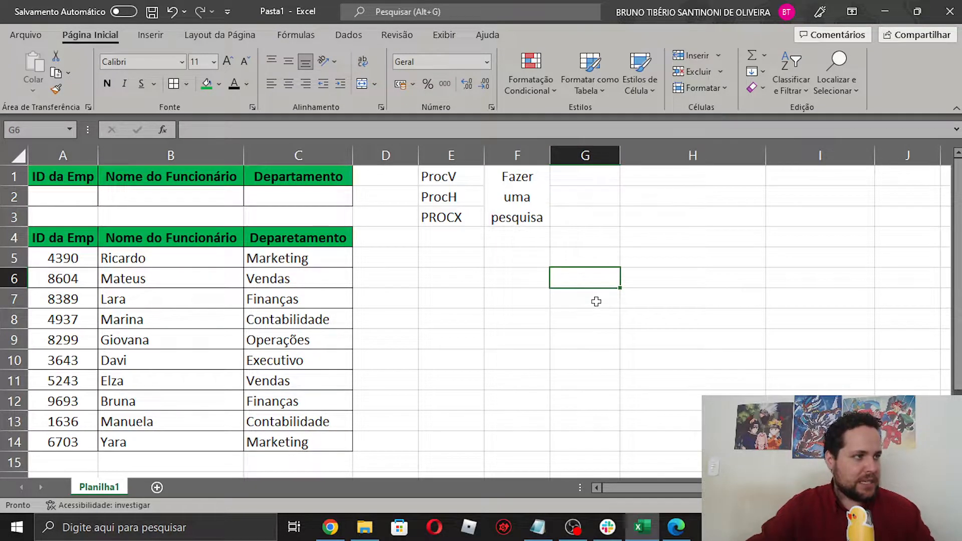
{"action": "left_click_drag", "start_coordinate": [458, 175], "coordinate": [496, 215]}
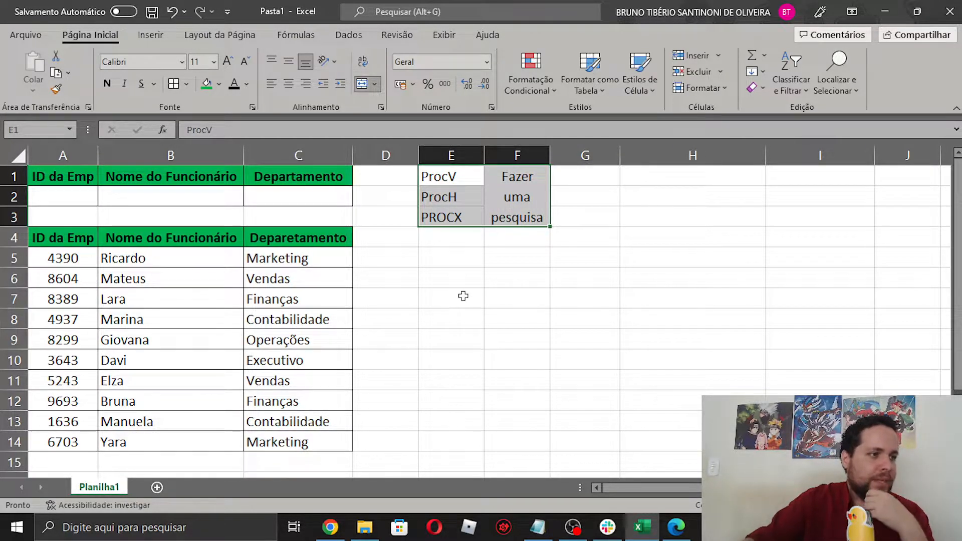
{"action": "left_click", "coordinate": [517, 342]}
{"action": "left_click", "coordinate": [580, 299]}
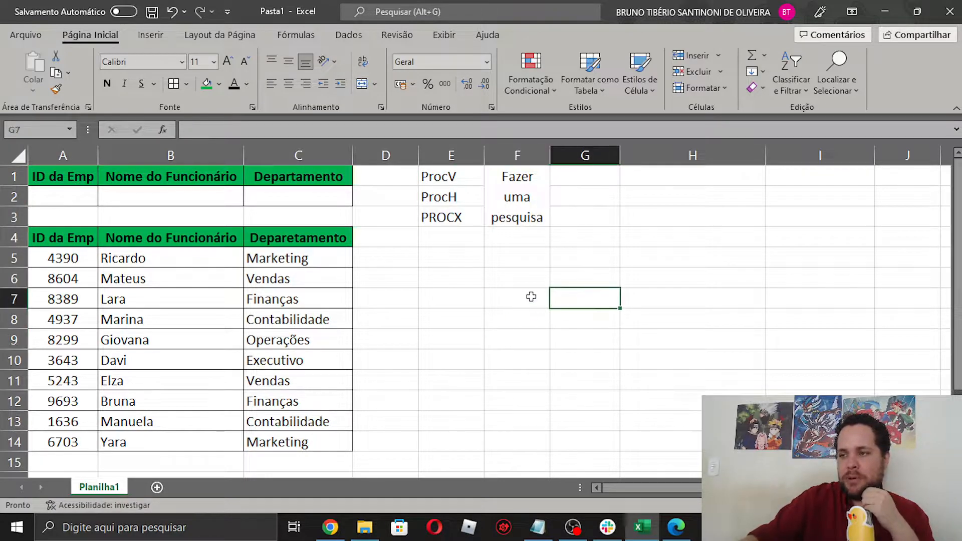
{"action": "left_click", "coordinate": [66, 258]}
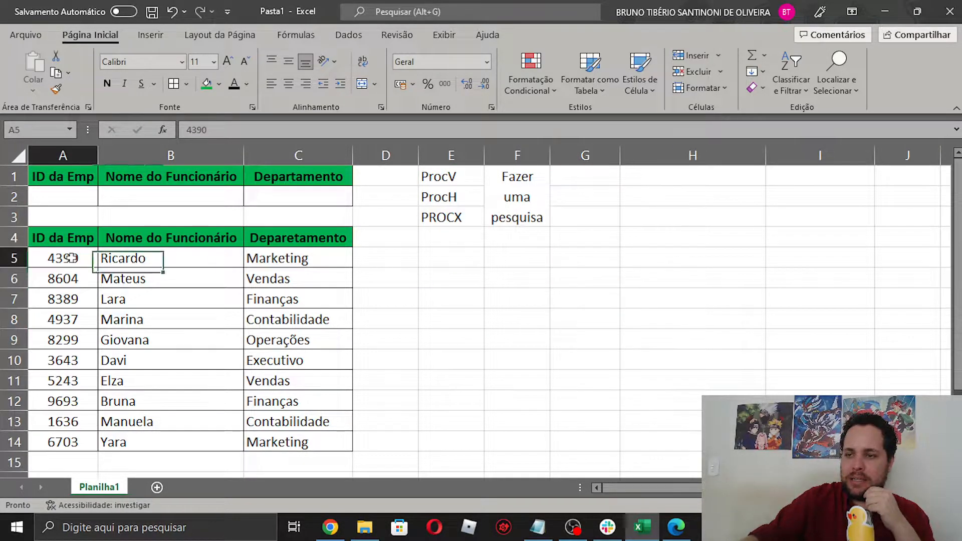
{"action": "left_click", "coordinate": [70, 240]}
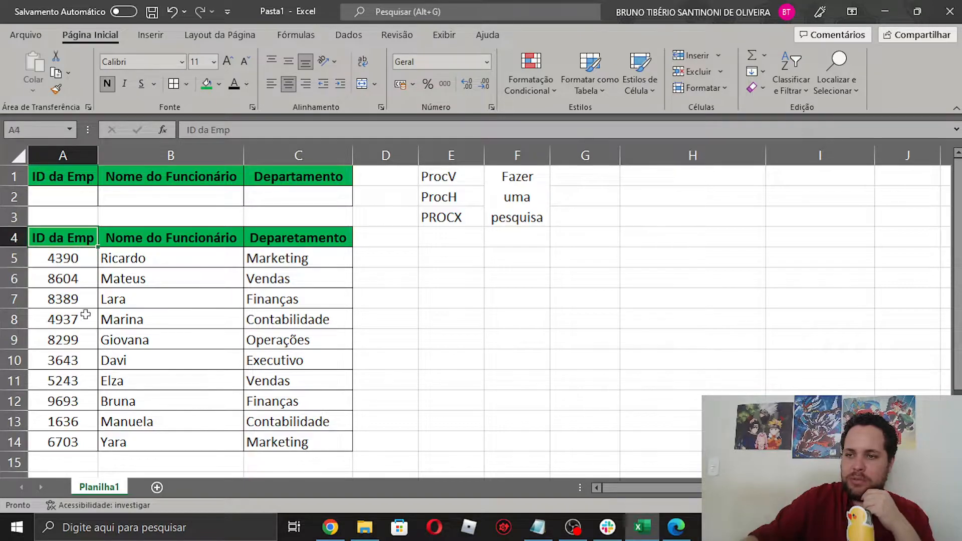
{"action": "left_click", "coordinate": [179, 245]}
Correct the misspelled table header in cell C4 to "Departamento"
{"action": "double_click", "coordinate": [288, 236]}
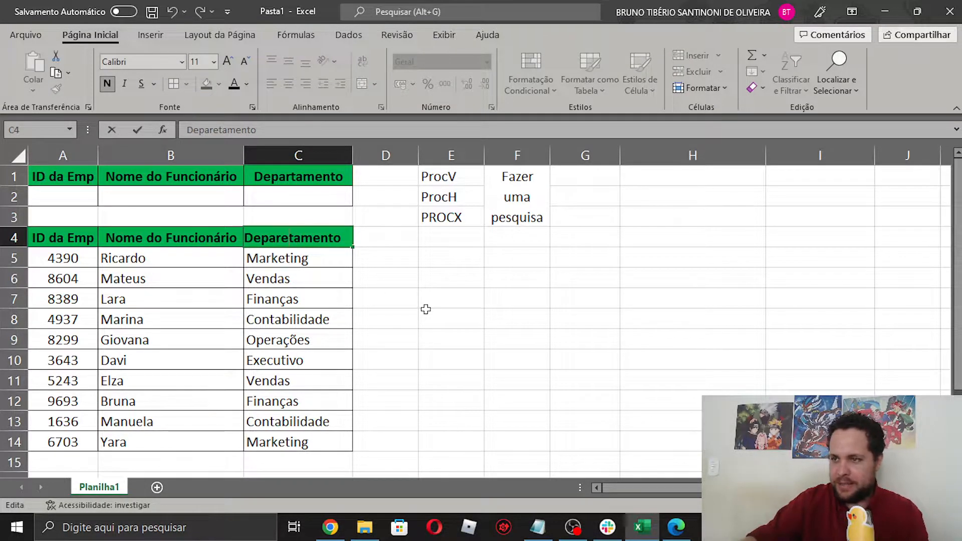
{"action": "key", "text": "BackSpace"}
{"action": "key", "text": "Return"}
{"action": "left_click", "coordinate": [494, 320]}
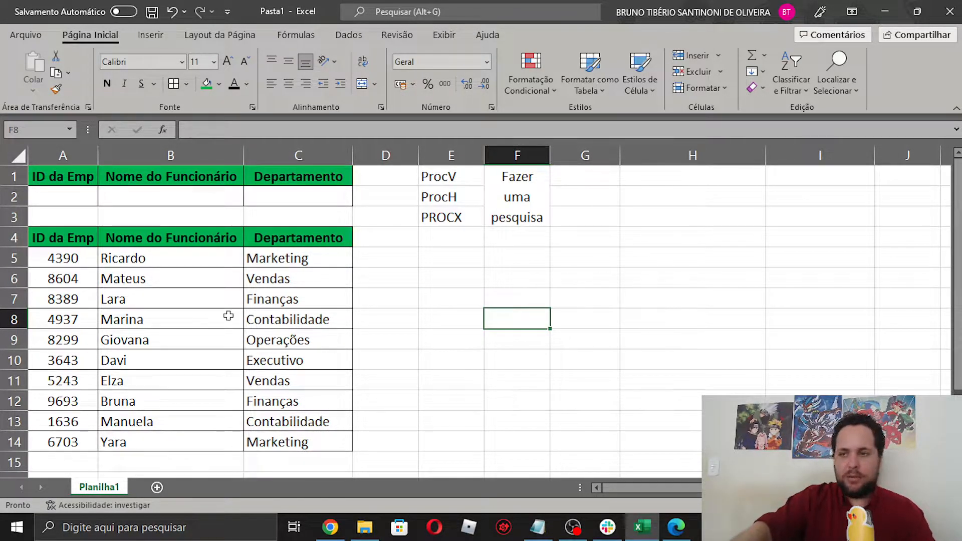
{"action": "left_click", "coordinate": [580, 303]}
Enter the ID of the first employee in the list into the lookup cell A2
{"action": "left_click", "coordinate": [79, 195]}
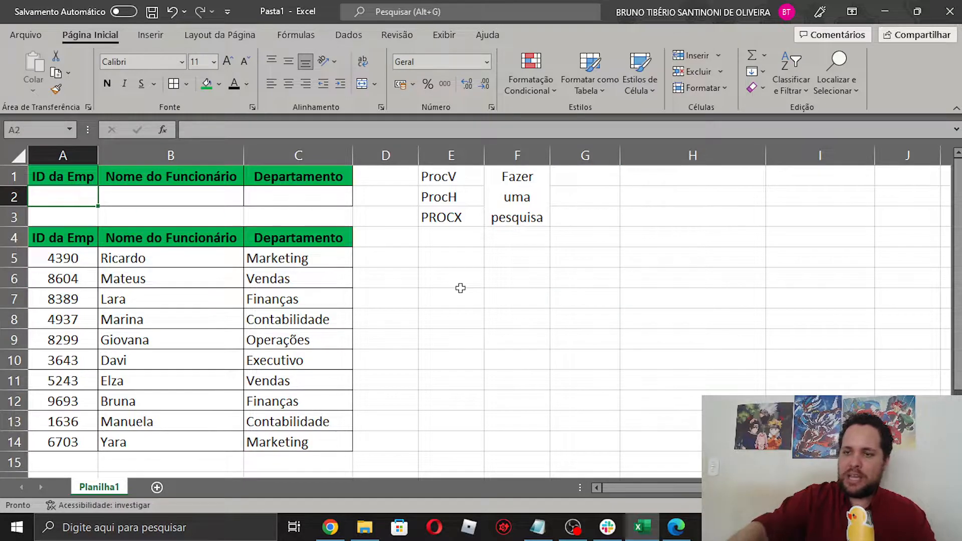
{"action": "type", "text": "4390"}
{"action": "key", "text": "Return"}
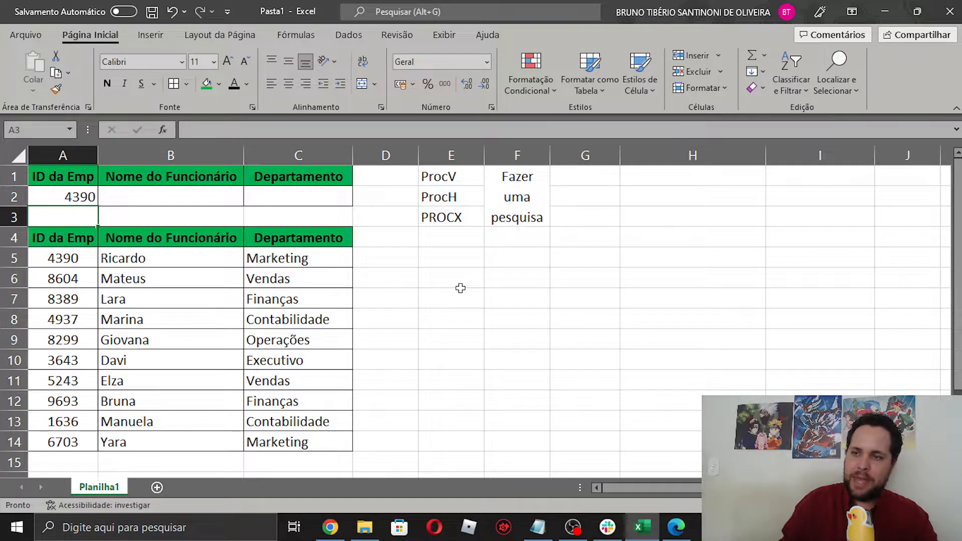
Fill in the first employee's name in B2 and the department "Marketing" in C2 by hand
{"action": "key", "text": "Up"}
{"action": "key", "text": "Right"}
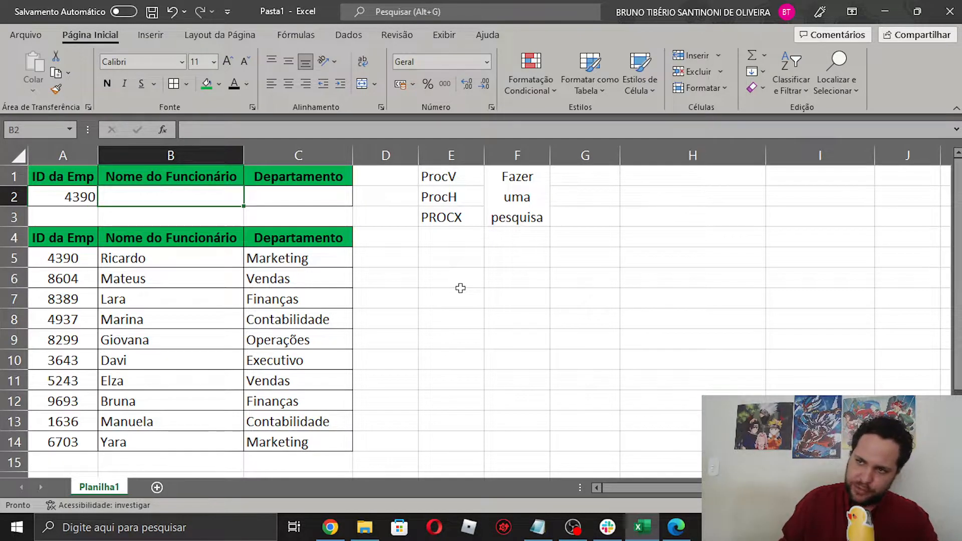
{"action": "key", "text": "Right"}
{"action": "key", "text": "Left"}
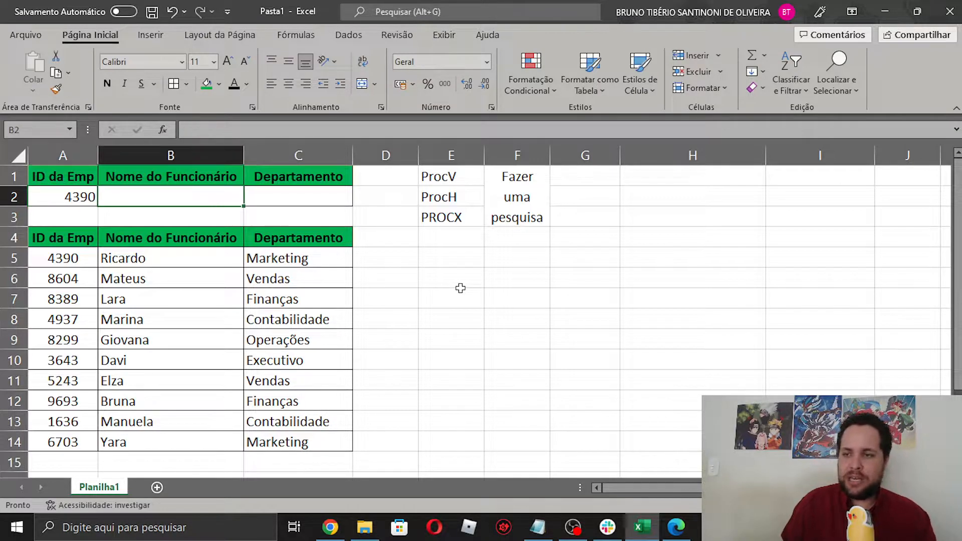
{"action": "type", "text": "Ricarfd"}
{"action": "key", "text": "BackSpace"}
{"action": "key", "text": "BackSpace"}
{"action": "type", "text": "do"}
{"action": "key", "text": "Tab"}
{"action": "type", "text": "Marketing"}
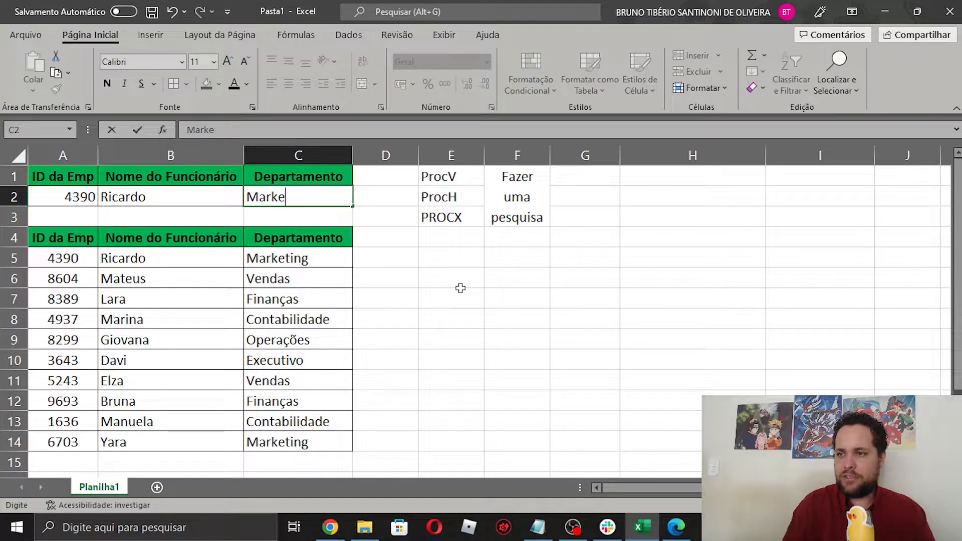
{"action": "key", "text": "Return"}
Undo the manual name and department entries in B2 and C2
{"action": "key", "text": "ctrl+z"}
{"action": "key", "text": "ctrl+z"}
{"action": "key", "text": "ctrl+z"}
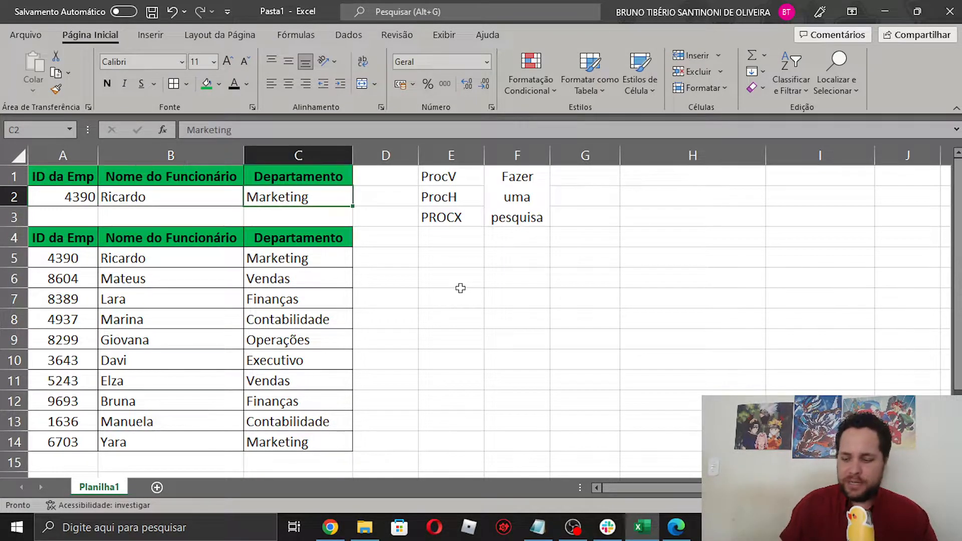
{"action": "left_click", "coordinate": [627, 300]}
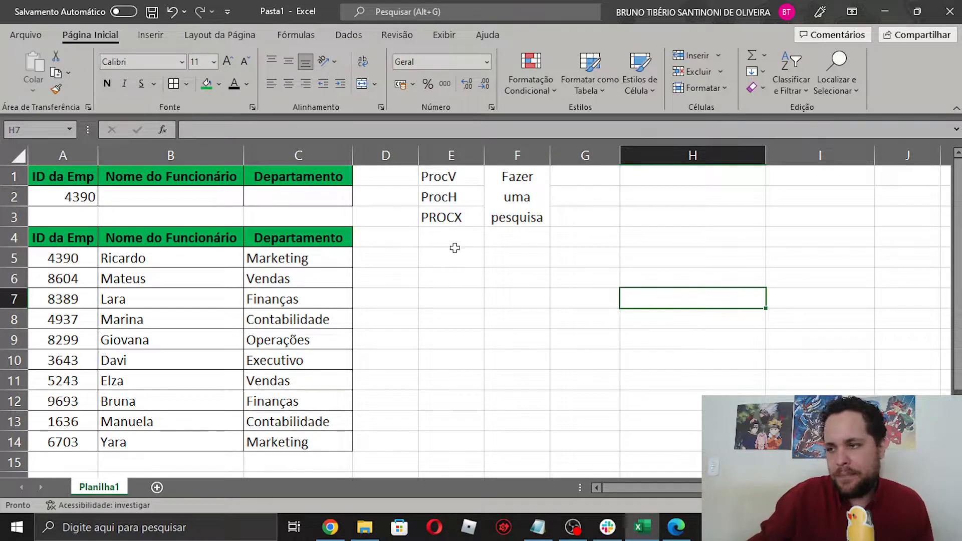
Make the ProcV and ProcH labels in cells E1 and E2 bold
{"action": "left_click", "coordinate": [465, 180]}
{"action": "left_click", "coordinate": [458, 201], "text": "ctrl"}
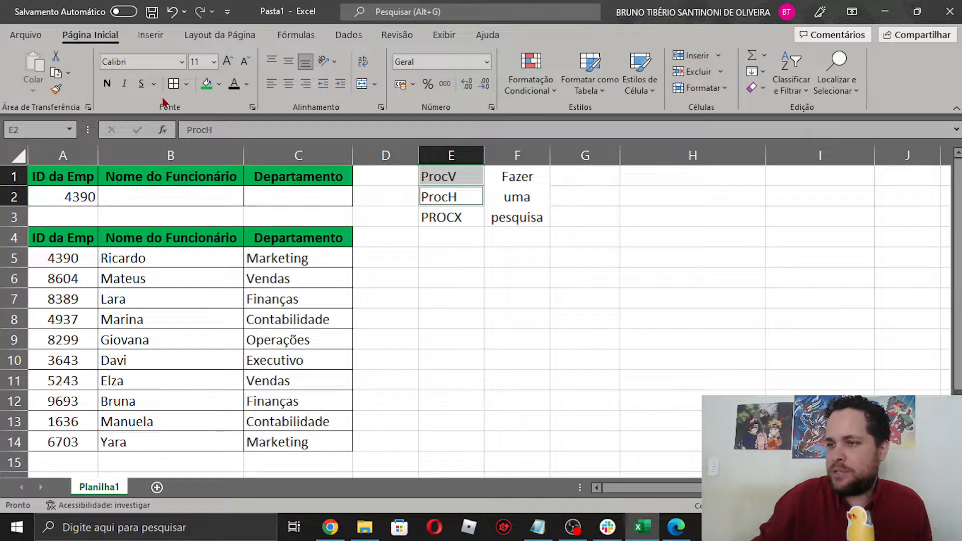
{"action": "left_click", "coordinate": [106, 83]}
{"action": "left_click", "coordinate": [516, 300]}
Copy the bold ProcV label from cell E1 to cell E5
{"action": "left_click", "coordinate": [447, 179]}
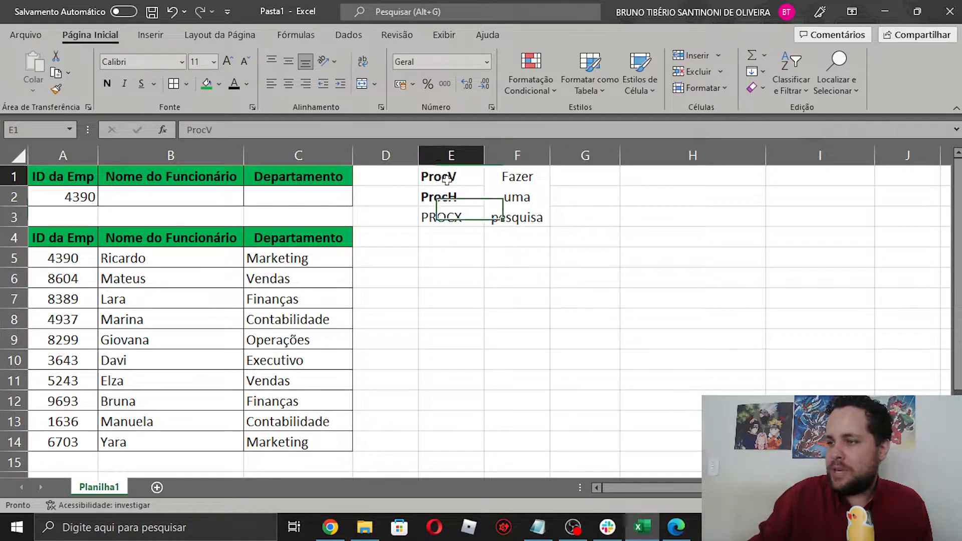
{"action": "key", "text": "ctrl+c"}
{"action": "left_click", "coordinate": [464, 258]}
{"action": "key", "text": "ctrl+v"}
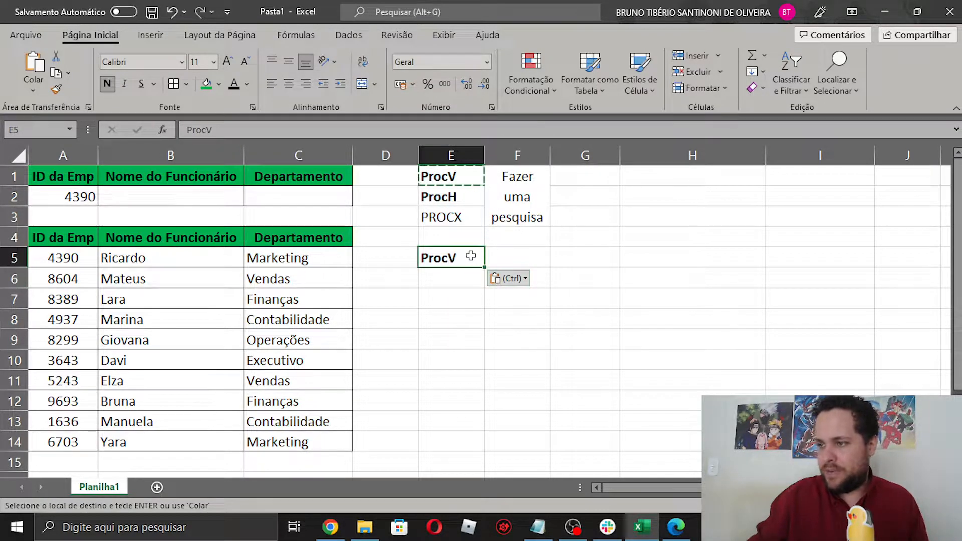
{"action": "key", "text": "Escape"}
Extend cell E5 to "ProcV -> Procurar Vertical", with "urar" and "ertical" not bold and the rest bold
{"action": "key", "text": "F2"}
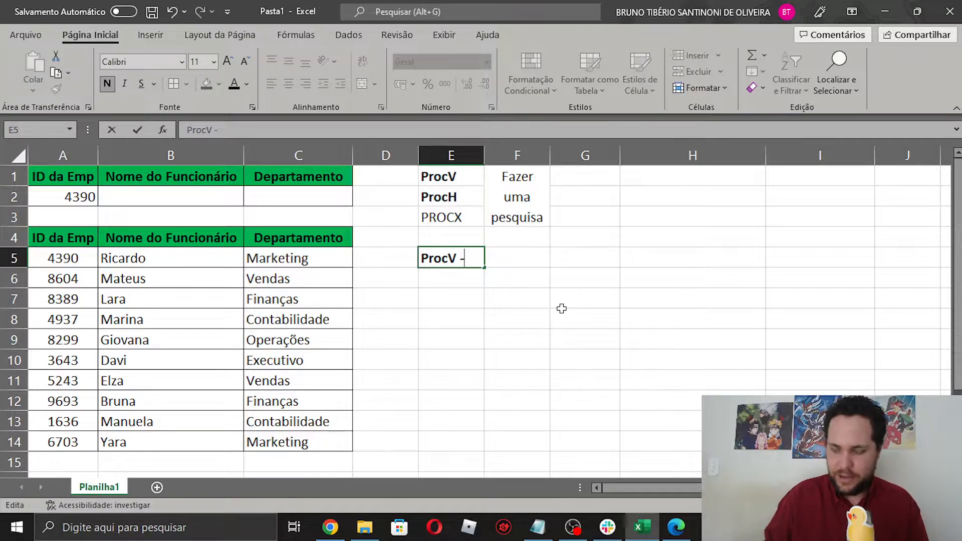
{"action": "type", "text": "-> Pro"}
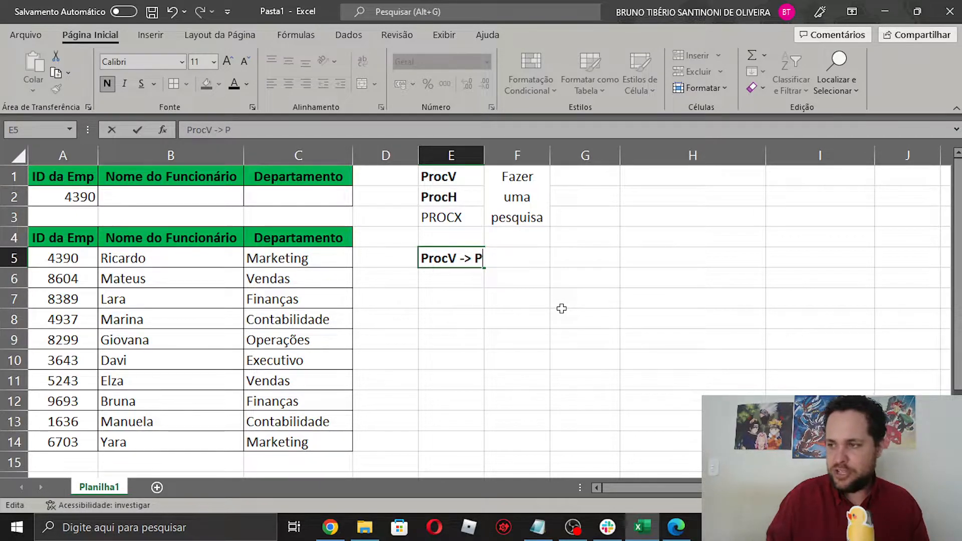
{"action": "type", "text": "c"}
{"action": "left_click", "coordinate": [107, 85]}
{"action": "type", "text": "urar"}
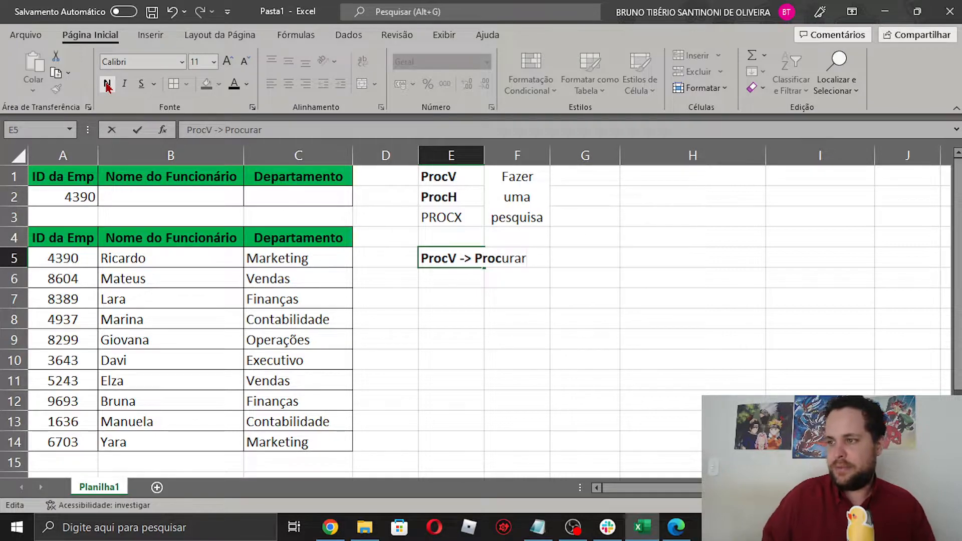
{"action": "type", "text": " V"}
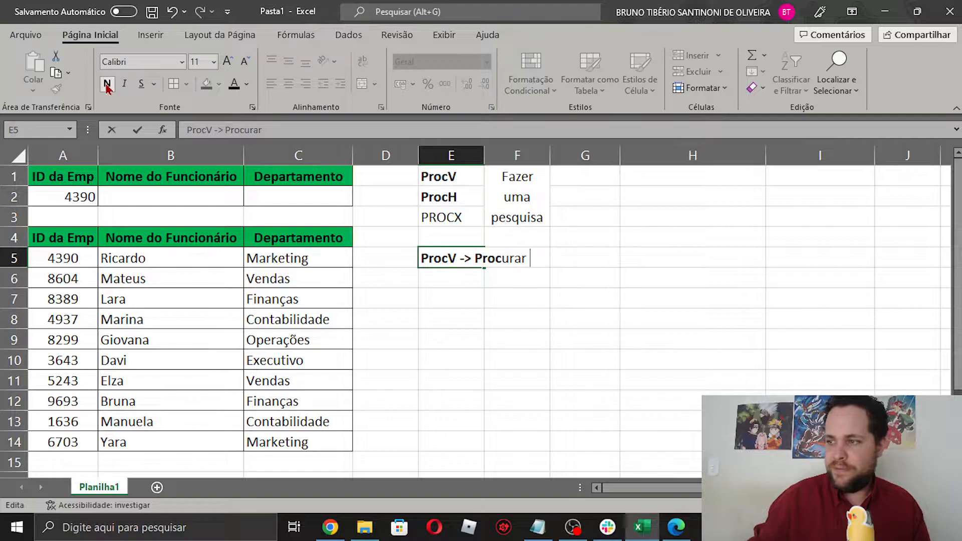
{"action": "type", "text": "ertical"}
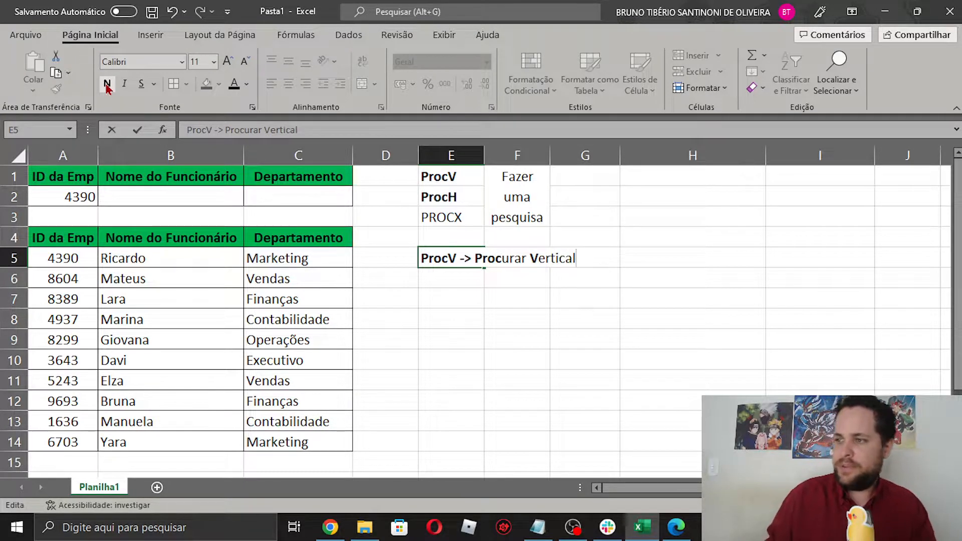
{"action": "key", "text": "Return"}
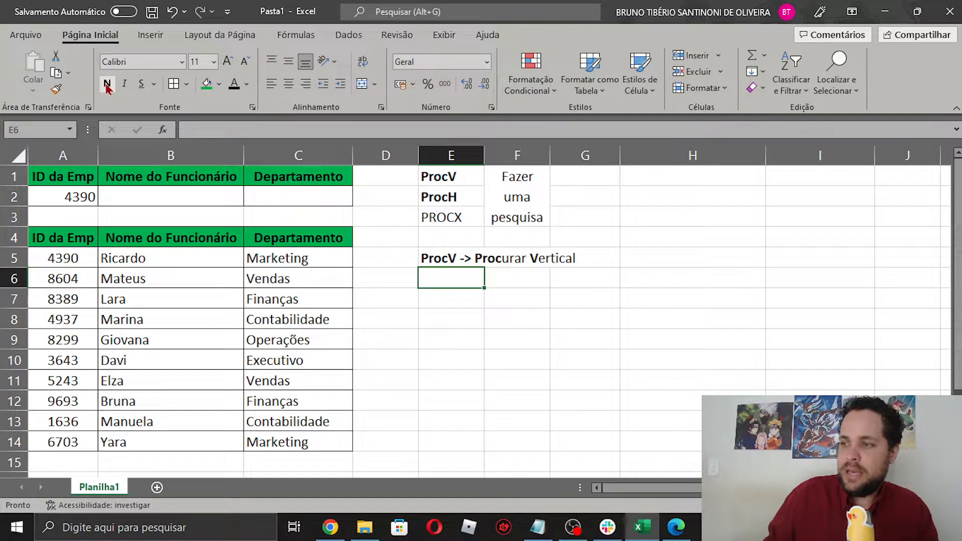
Enter "ProcH -> Procurar Vertical" in cell E6, reusing the text of the ProcV line above
{"action": "type", "text": "ProcV -> Procurar Vertical"}
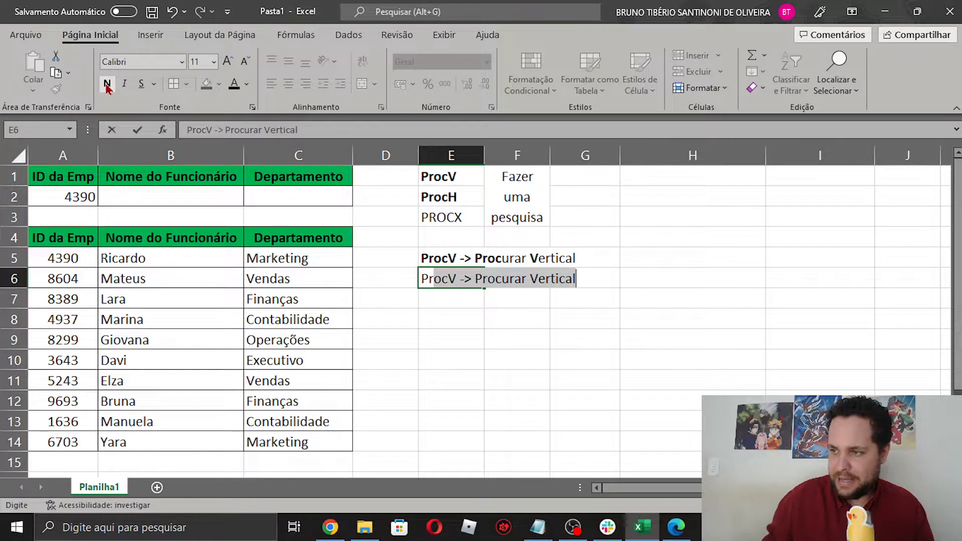
{"action": "key", "text": "Return"}
{"action": "key", "text": "Up"}
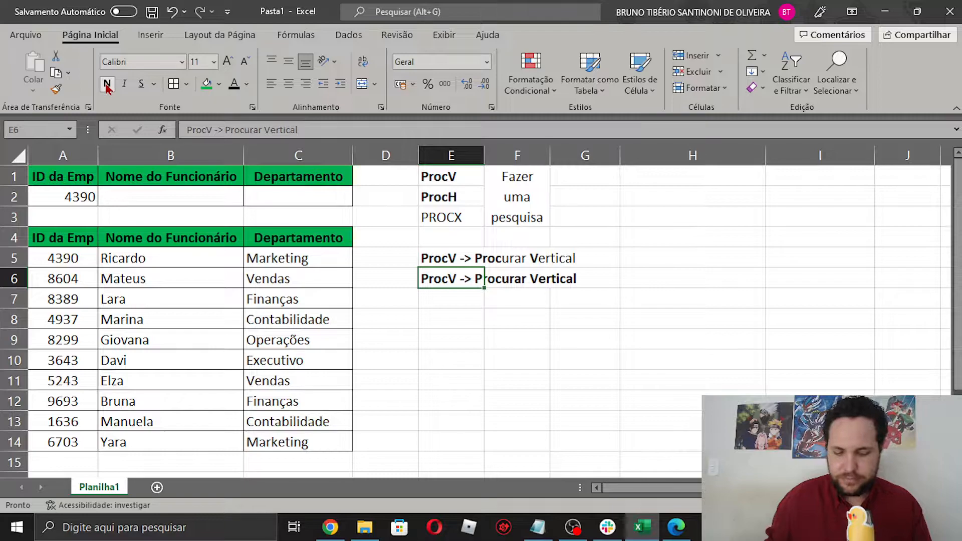
{"action": "key", "text": "F2"}
{"action": "key", "text": "BackSpace"}
{"action": "type", "text": "H"}
Remove the bold formatting from "urar" in the ProcH line in cell E6
{"action": "key", "text": "Right"}
{"action": "key", "text": "shift+Right"}
{"action": "key", "text": "shift+Right"}
{"action": "key", "text": "shift+Right"}
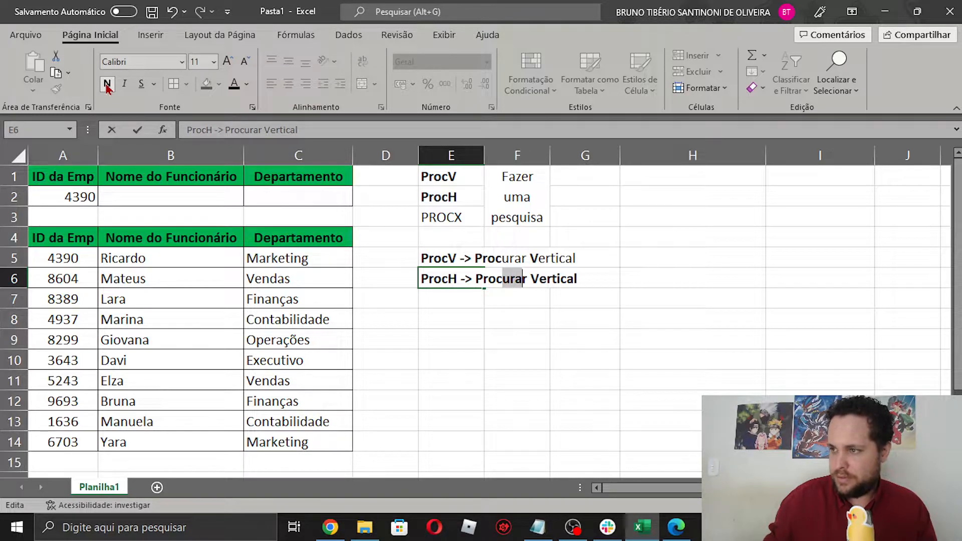
{"action": "left_click", "coordinate": [107, 84]}
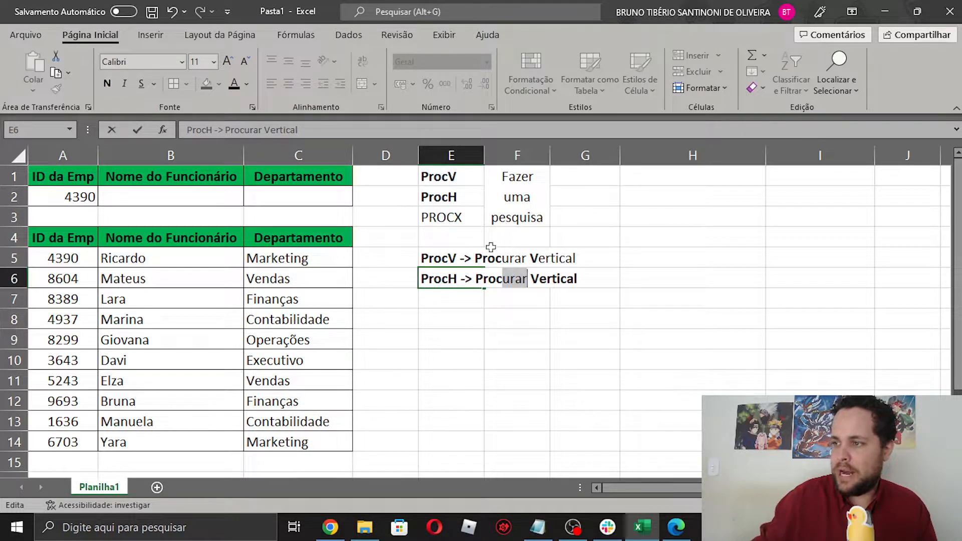
Replace "Vertical" with "Horizontal" in the ProcH line in cell E6
{"action": "left_click_drag", "start_coordinate": [579, 279], "coordinate": [537, 281]}
{"action": "key", "text": "ctrl+n"}
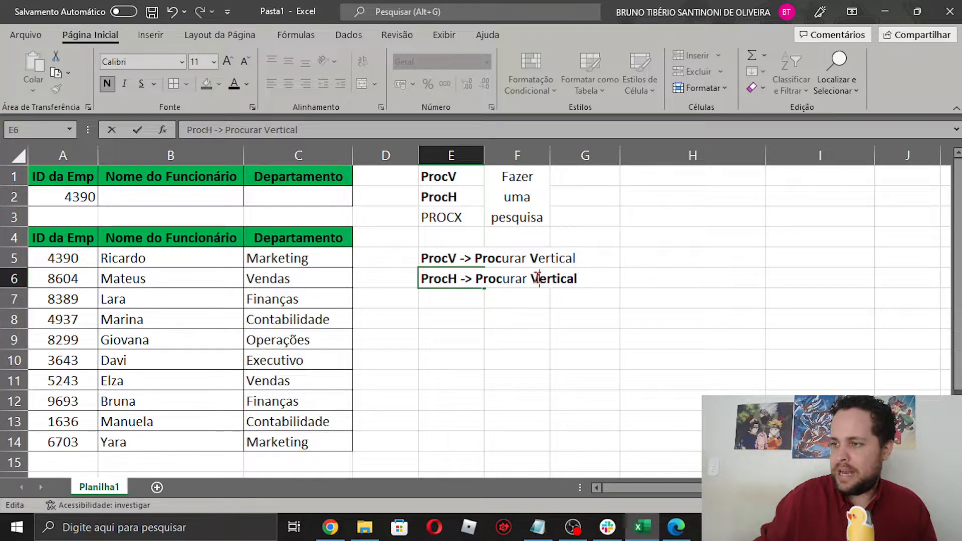
{"action": "left_click", "coordinate": [531, 280], "text": "shift"}
{"action": "type", "text": "H"}
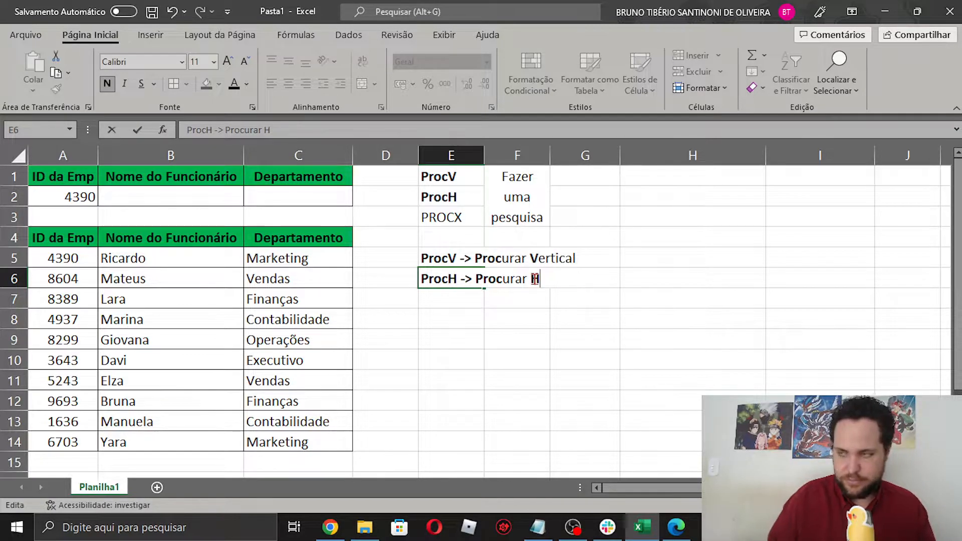
{"action": "type", "text": "orizontal"}
Remove the bold formatting from "orizontal" in cell E6, keeping the H bold, and commit the cell
{"action": "key", "text": "shift+Left"}
{"action": "key", "text": "shift+Left"}
{"action": "key", "text": "shift+Left"}
{"action": "key", "text": "shift+Left"}
{"action": "key", "text": "shift+Left"}
{"action": "key", "text": "shift+Left"}
{"action": "key", "text": "shift+Left"}
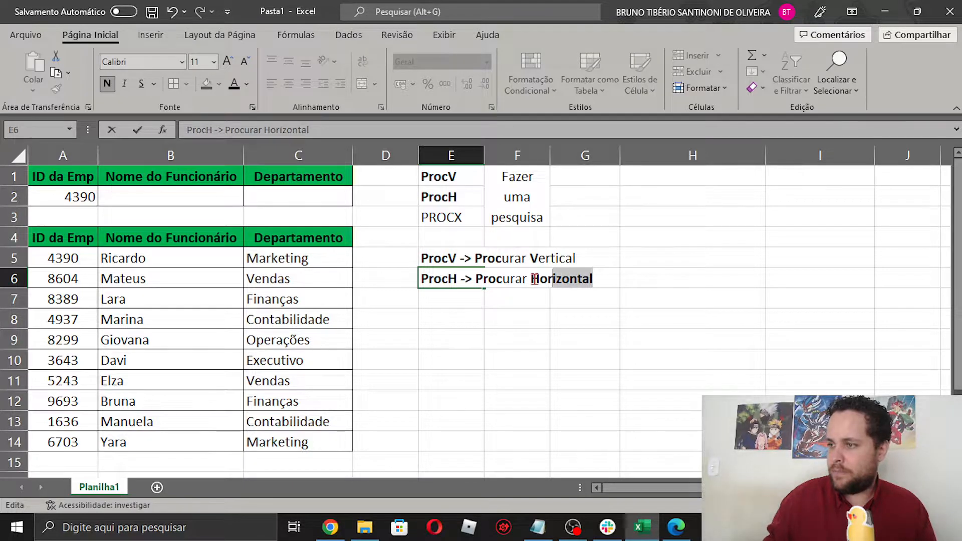
{"action": "key", "text": "shift+Left"}
{"action": "key", "text": "shift+Left"}
{"action": "left_click", "coordinate": [113, 85]}
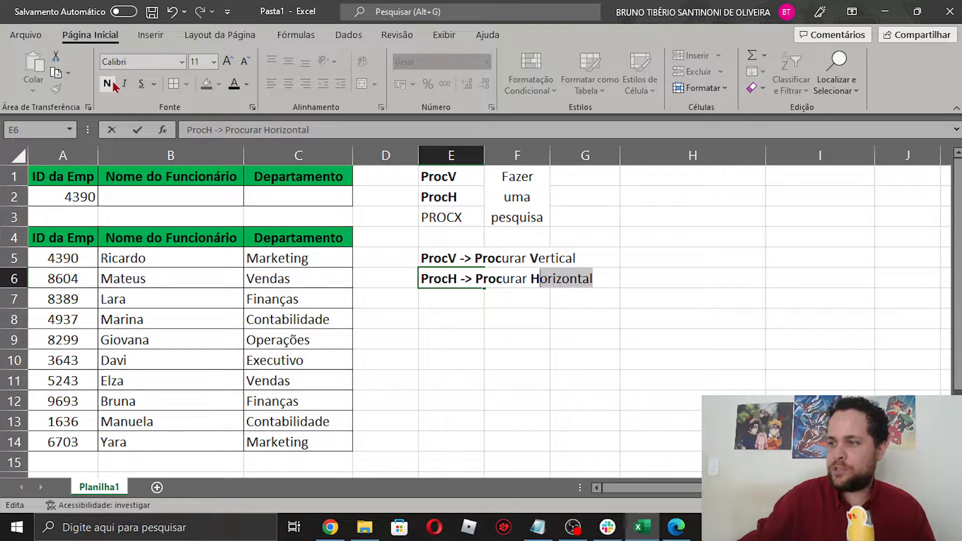
{"action": "key", "text": "Return"}
{"action": "left_click", "coordinate": [568, 315]}
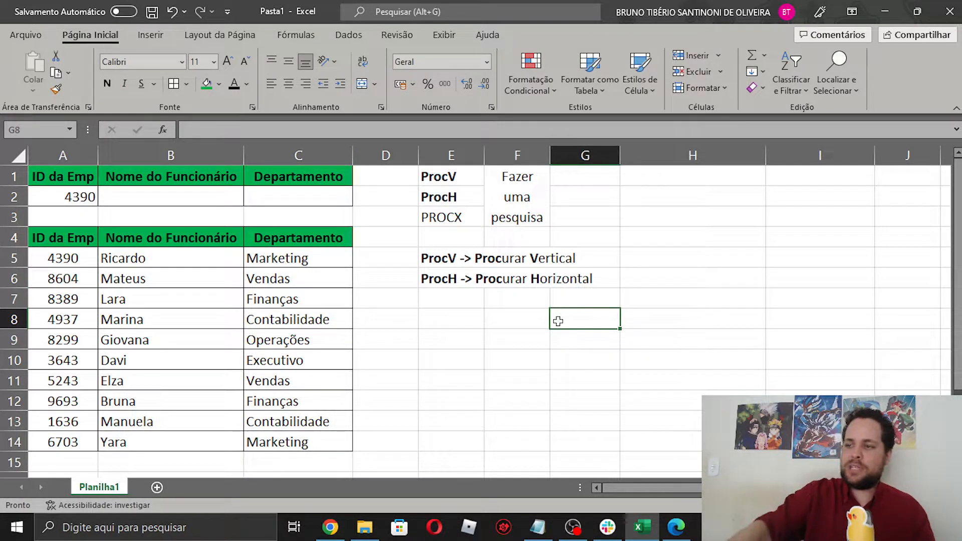
Examine the vertical layout of the employee table in A4:C14 against the ProcV and ProcH descriptions
{"action": "left_click", "coordinate": [447, 265]}
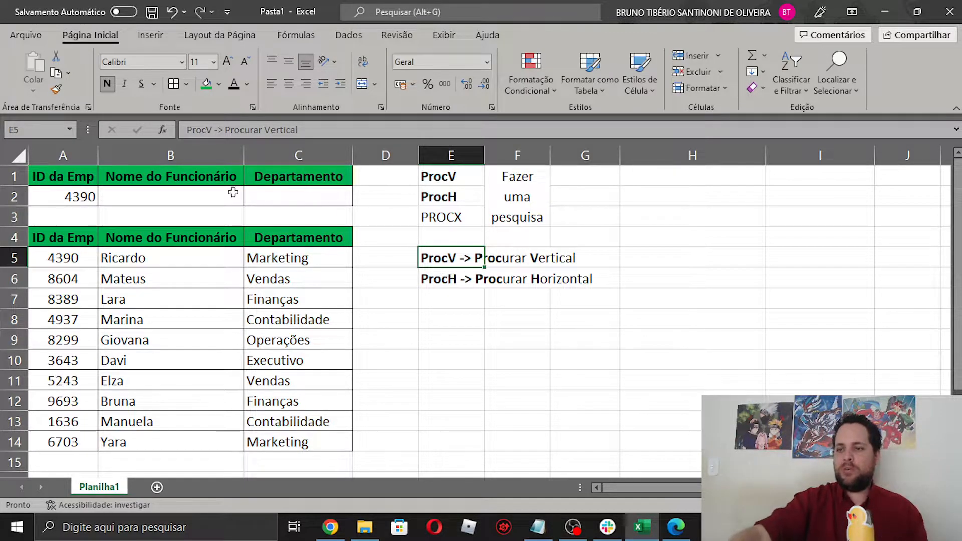
{"action": "left_click_drag", "start_coordinate": [92, 232], "coordinate": [285, 444]}
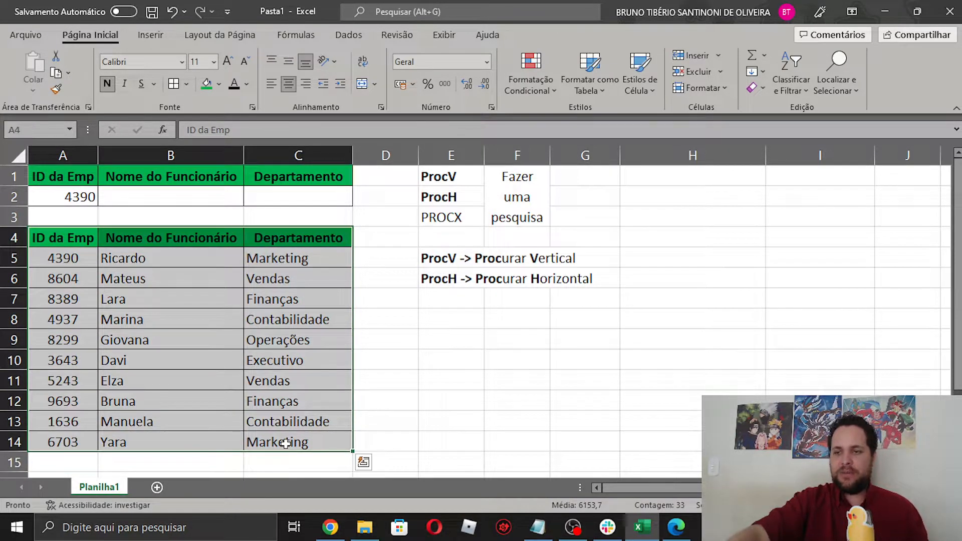
{"action": "left_click", "coordinate": [573, 329]}
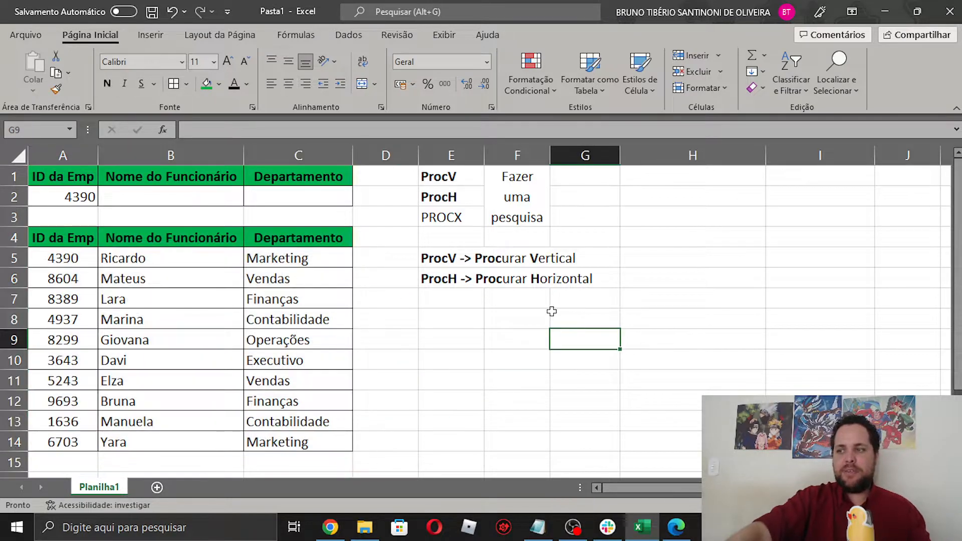
{"action": "left_click", "coordinate": [457, 257]}
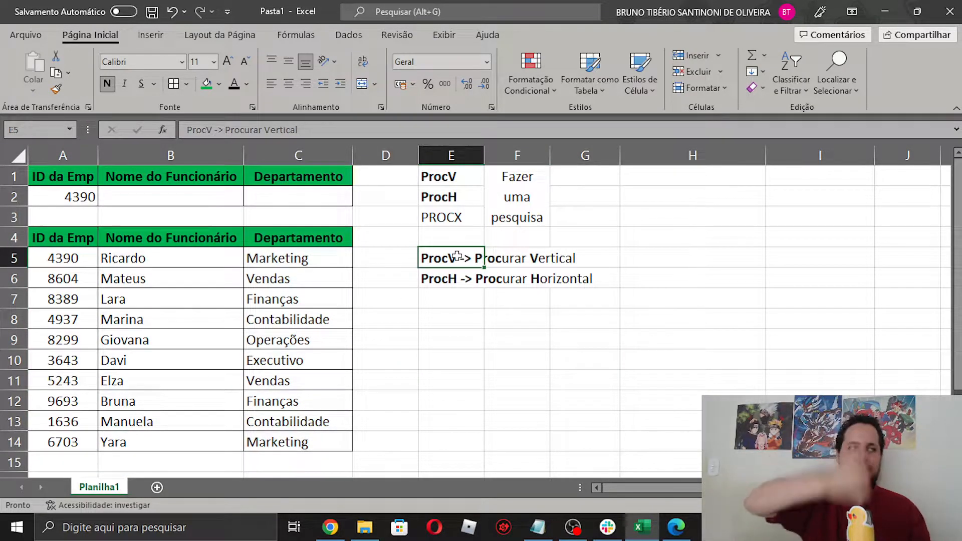
{"action": "left_click", "coordinate": [79, 196]}
{"action": "left_click_drag", "start_coordinate": [74, 259], "coordinate": [72, 437]}
{"action": "left_click_drag", "start_coordinate": [221, 260], "coordinate": [189, 438]}
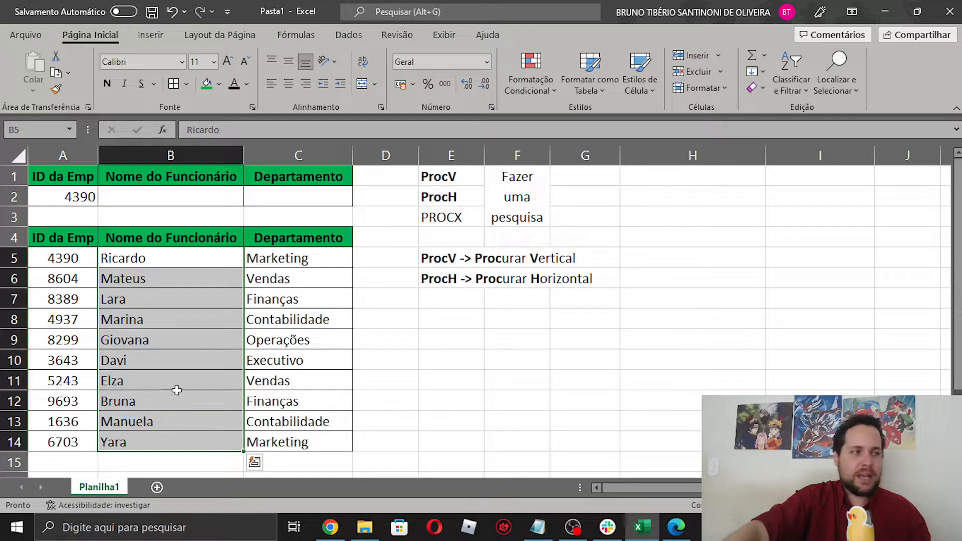
{"action": "left_click_drag", "start_coordinate": [436, 322], "coordinate": [444, 335]}
{"action": "left_click", "coordinate": [450, 282]}
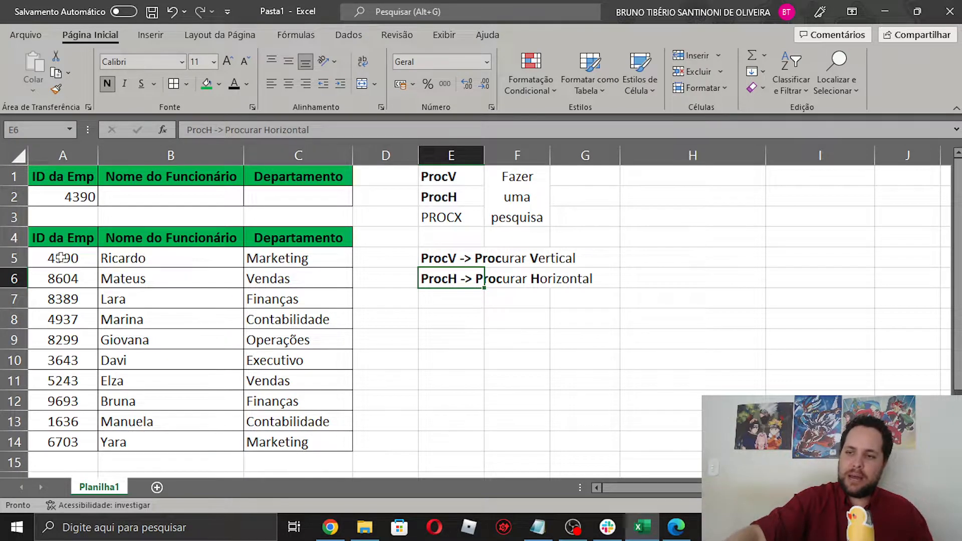
{"action": "left_click_drag", "start_coordinate": [61, 257], "coordinate": [166, 271]}
{"action": "left_click_drag", "start_coordinate": [102, 281], "coordinate": [237, 292]}
{"action": "left_click_drag", "start_coordinate": [70, 339], "coordinate": [187, 357]}
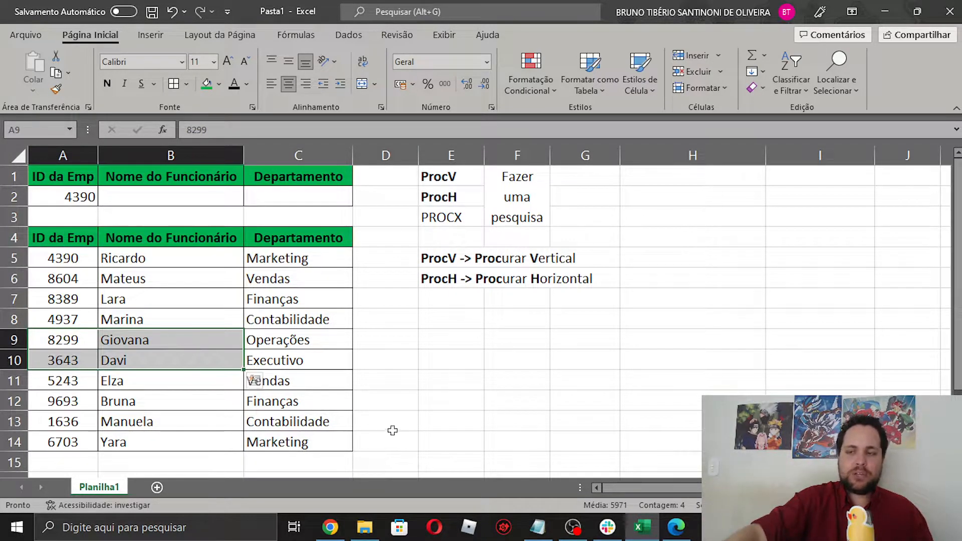
{"action": "left_click", "coordinate": [447, 419]}
{"action": "left_click", "coordinate": [596, 372]}
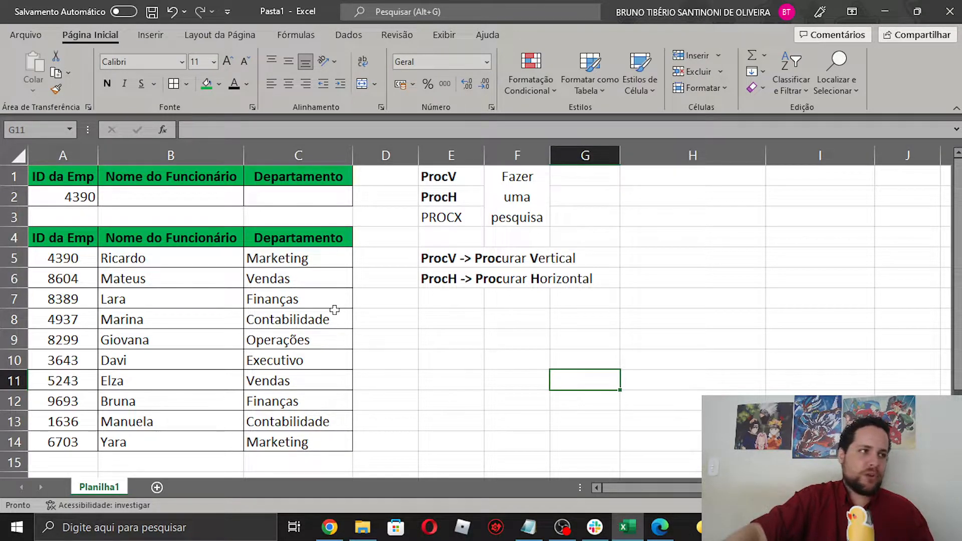
{"action": "left_click", "coordinate": [475, 367]}
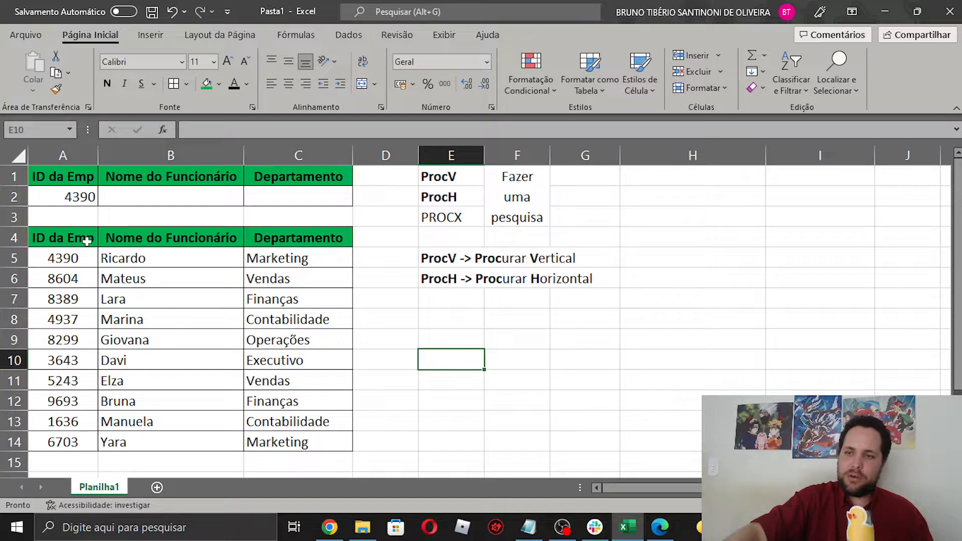
Trace rows 4 to 6 across the sheet to examine how headers and records would run in a horizontal table
{"action": "left_click", "coordinate": [54, 239]}
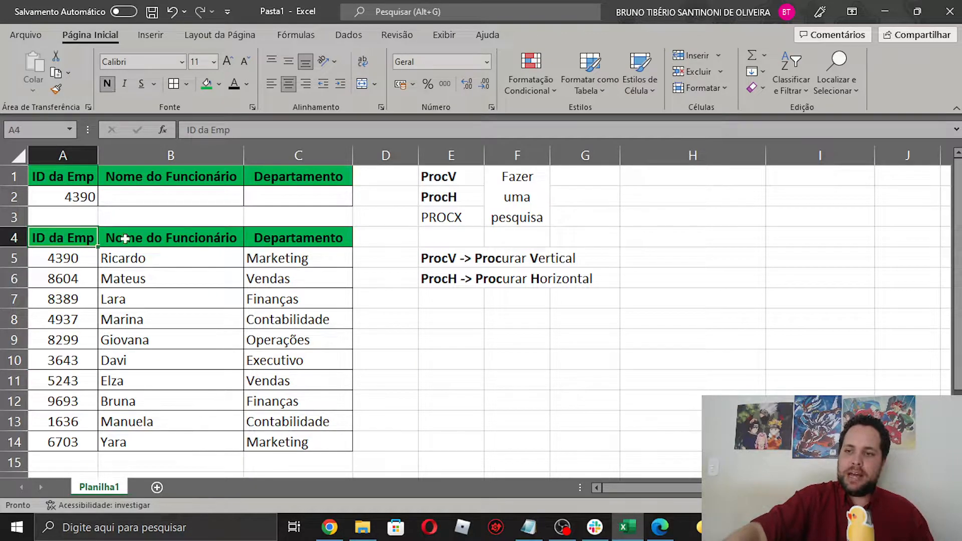
{"action": "left_click_drag", "start_coordinate": [140, 236], "coordinate": [607, 240]}
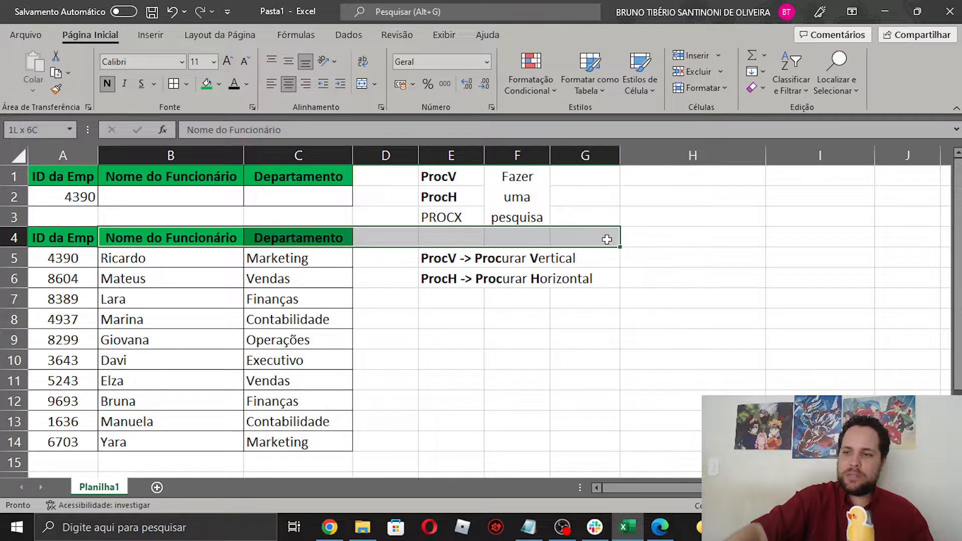
{"action": "left_click", "coordinate": [61, 260]}
{"action": "left_click", "coordinate": [145, 260]}
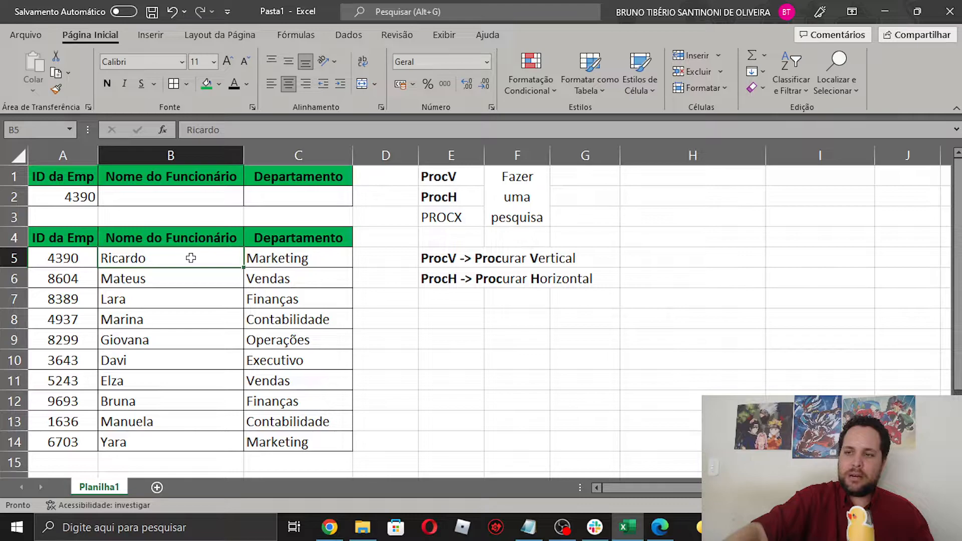
{"action": "mouse_move", "coordinate": [199, 265]}
{"action": "left_mouse_down"}
{"action": "mouse_move", "coordinate": [341, 273]}
{"action": "mouse_move", "coordinate": [621, 259]}
{"action": "left_mouse_up"}
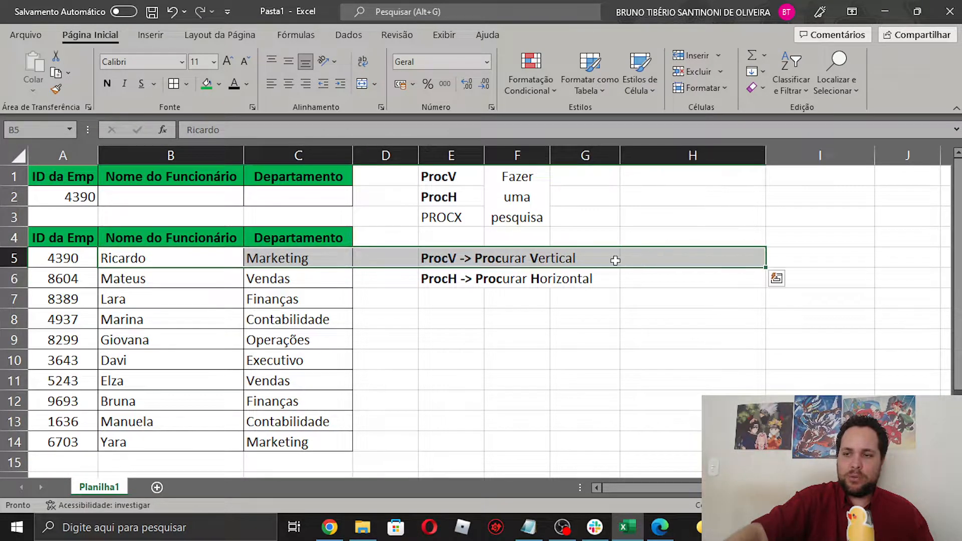
{"action": "left_click_drag", "start_coordinate": [104, 279], "coordinate": [329, 279]}
{"action": "left_click_drag", "start_coordinate": [178, 280], "coordinate": [607, 272]}
{"action": "left_click", "coordinate": [593, 373]}
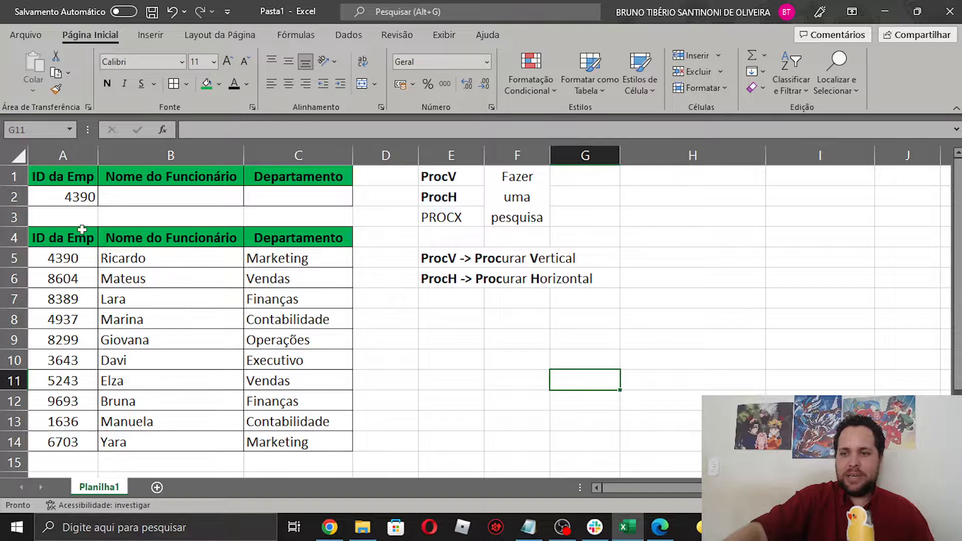
Review the ID, name and department columns of the employee table and compare them with the ProcV and ProcH lines
{"action": "left_click_drag", "start_coordinate": [69, 239], "coordinate": [63, 443]}
{"action": "left_click_drag", "start_coordinate": [170, 236], "coordinate": [171, 441]}
{"action": "left_click_drag", "start_coordinate": [297, 240], "coordinate": [301, 441]}
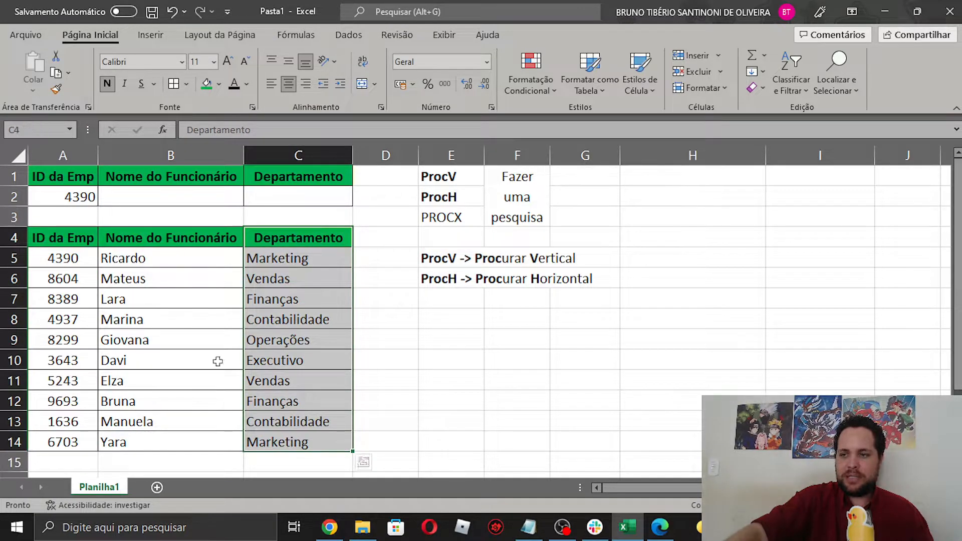
{"action": "left_click_drag", "start_coordinate": [35, 236], "coordinate": [285, 441]}
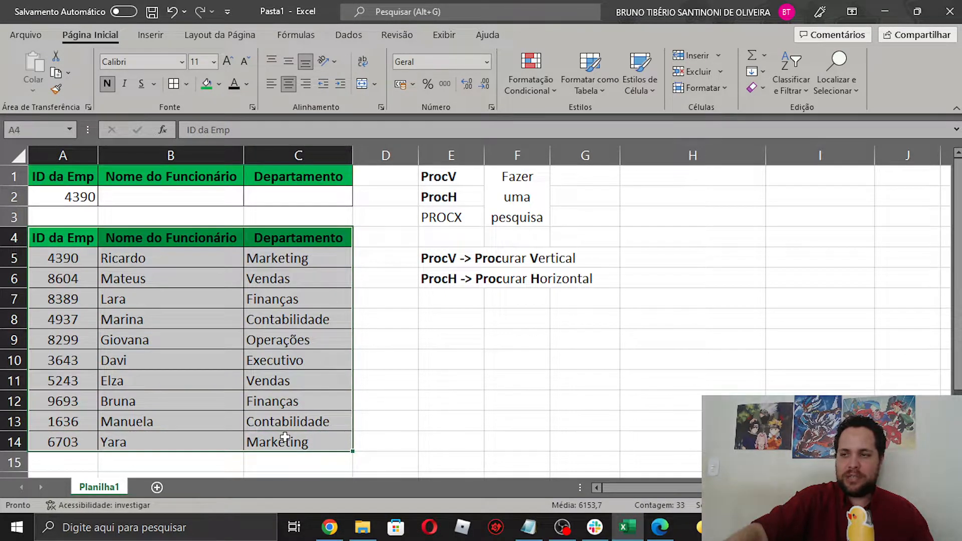
{"action": "left_click", "coordinate": [446, 338]}
{"action": "double_click", "coordinate": [446, 255]}
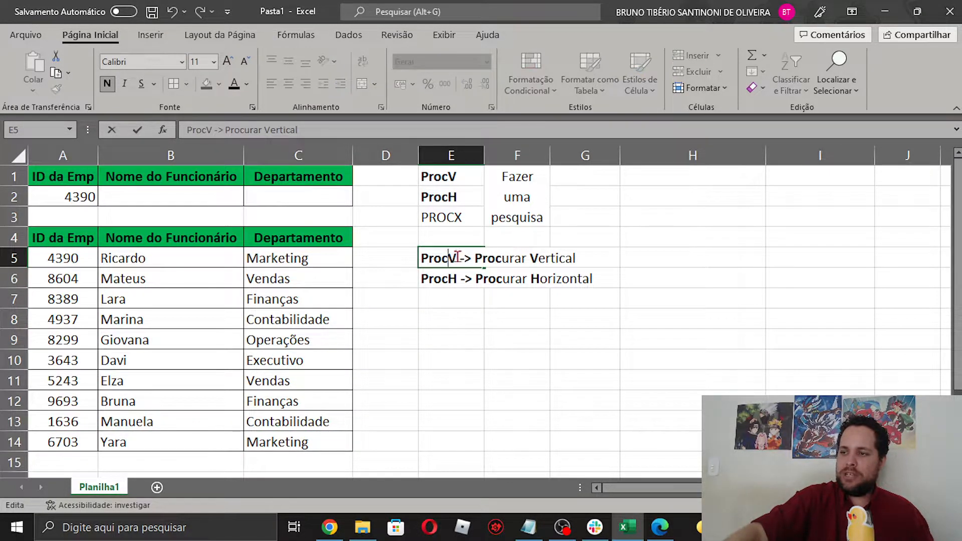
{"action": "left_click_drag", "start_coordinate": [457, 257], "coordinate": [451, 257]}
{"action": "key", "text": "Return"}
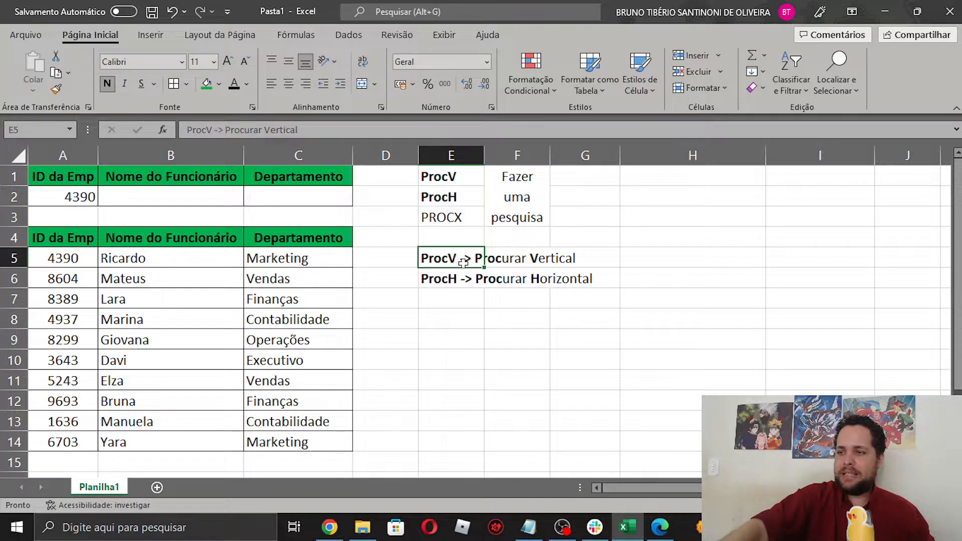
{"action": "left_click", "coordinate": [459, 315]}
{"action": "left_click", "coordinate": [449, 275]}
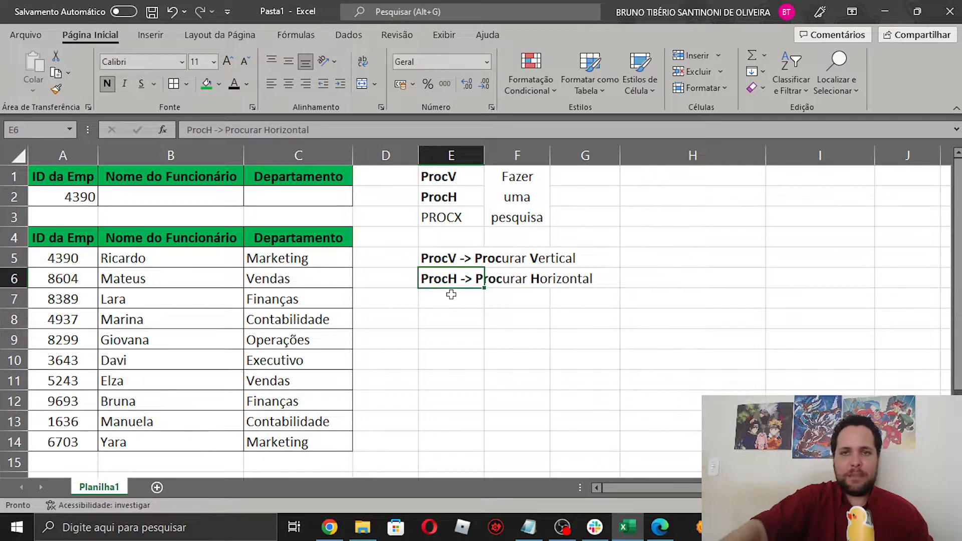
{"action": "left_click", "coordinate": [558, 376]}
Start a PROCV formula in cell B2 with A2 as the lookup value
{"action": "left_click", "coordinate": [209, 199]}
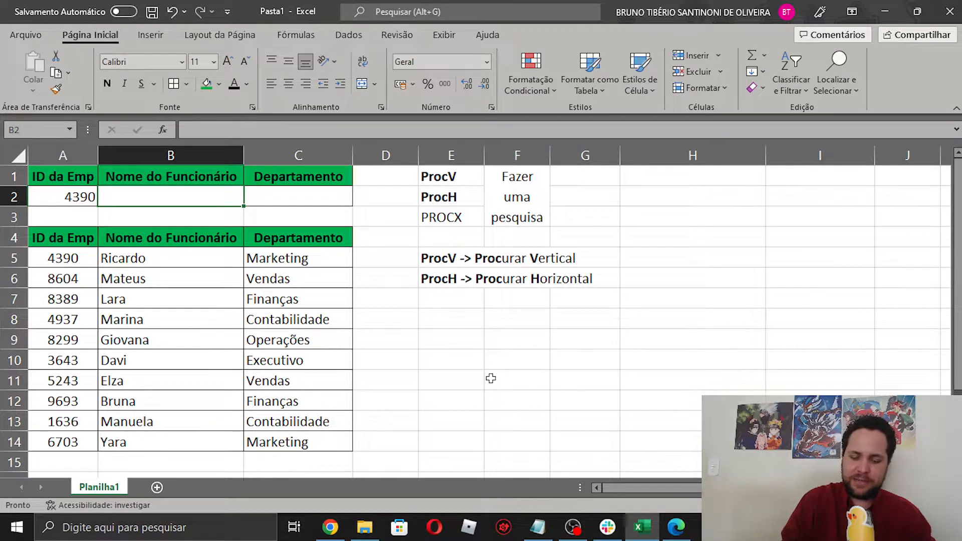
{"action": "type", "text": "="}
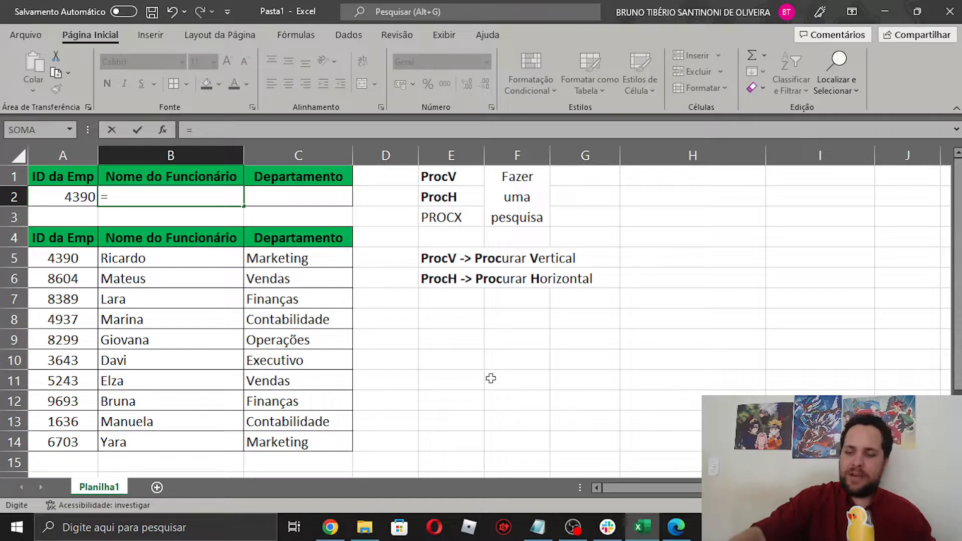
{"action": "type", "text": "pro"}
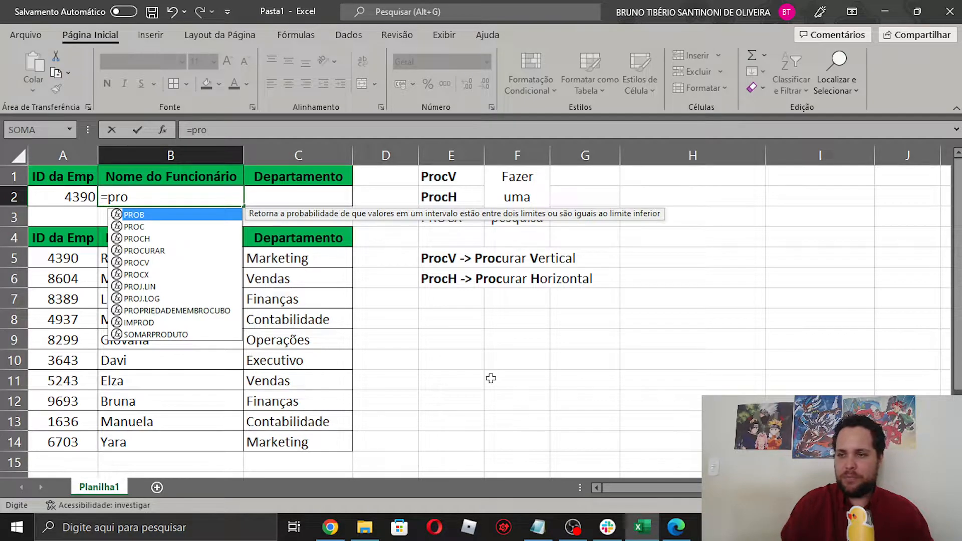
{"action": "key", "text": "Down"}
{"action": "key", "text": "Down"}
{"action": "key", "text": "Down"}
{"action": "key", "text": "Down"}
{"action": "key", "text": "Tab"}
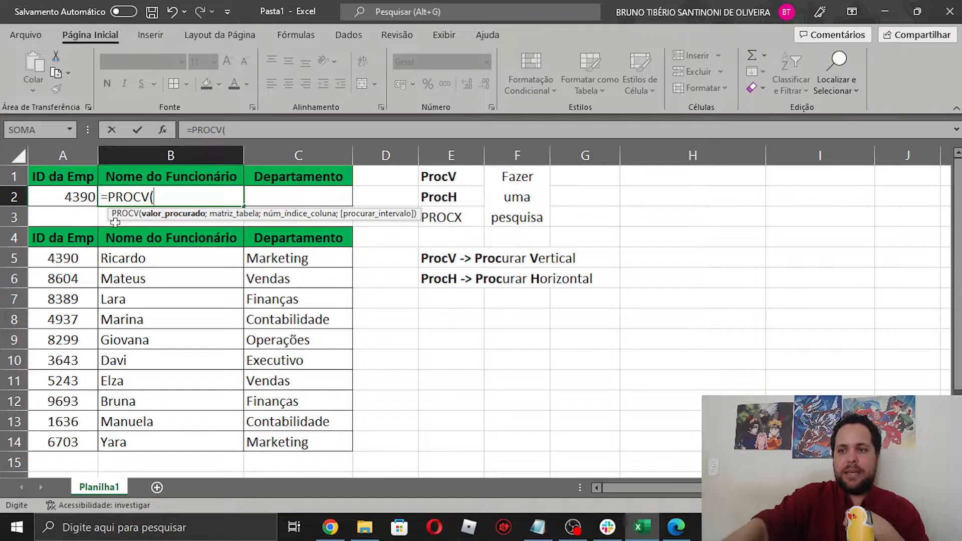
{"action": "left_click", "coordinate": [75, 194]}
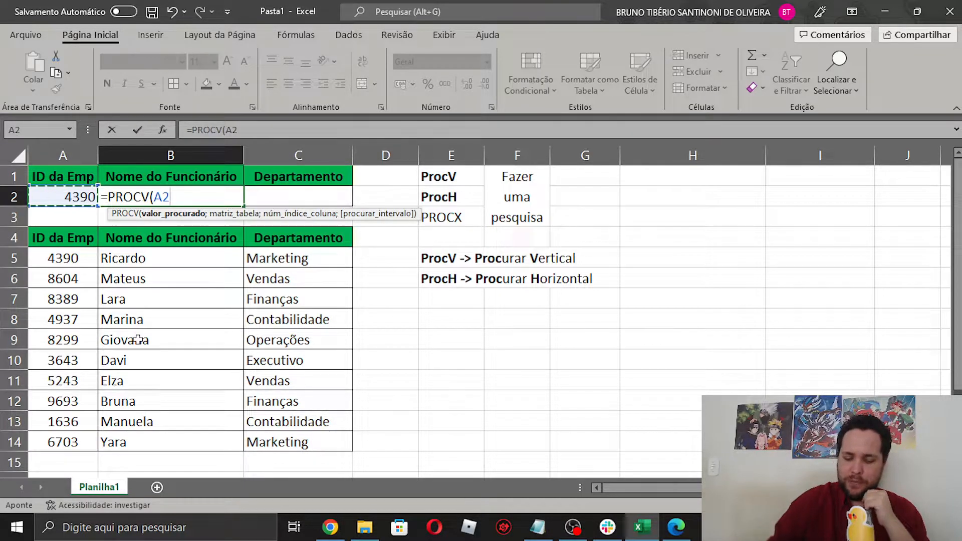
{"action": "type", "text": ";"}
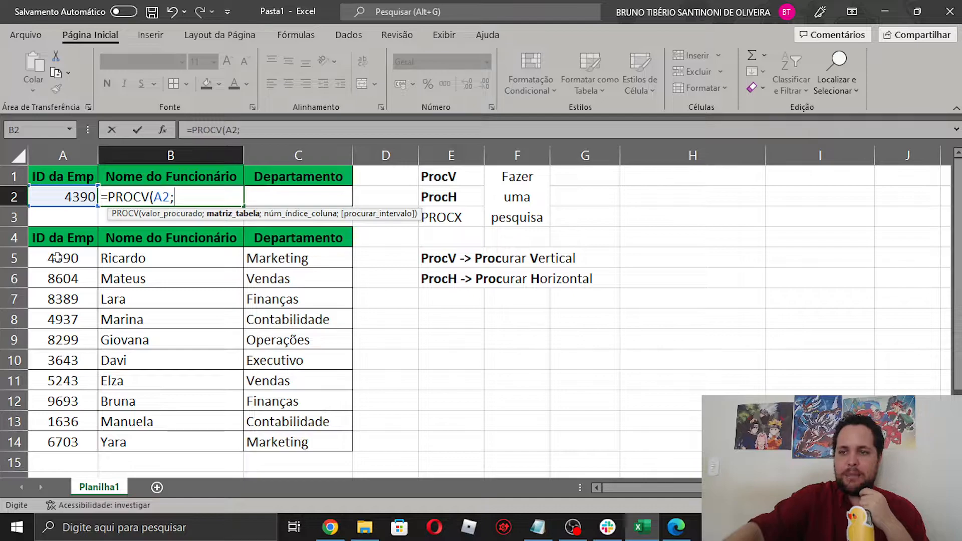
Complete the PROCV formula in B2 with A5:C14 as the table array and 2 as the column index
{"action": "left_click_drag", "start_coordinate": [55, 258], "coordinate": [254, 443]}
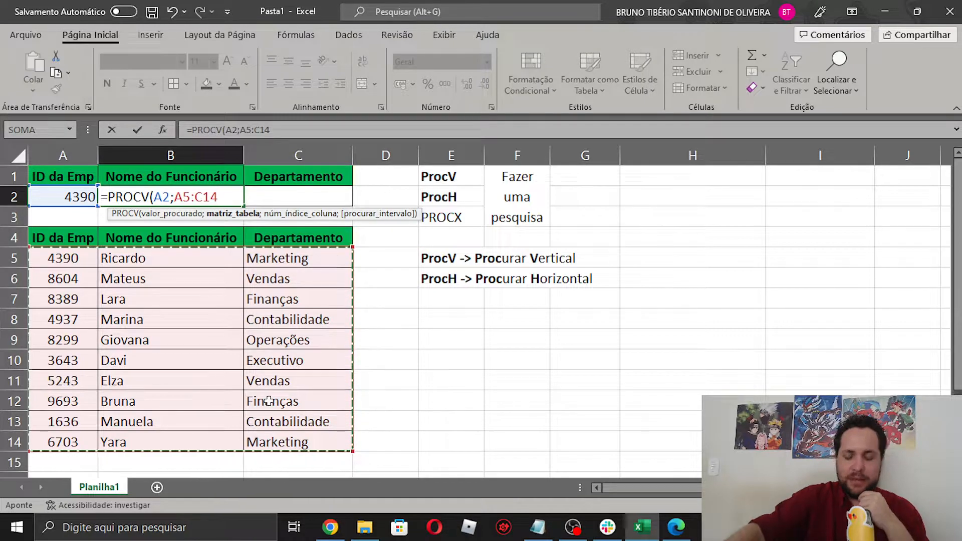
{"action": "type", "text": ";"}
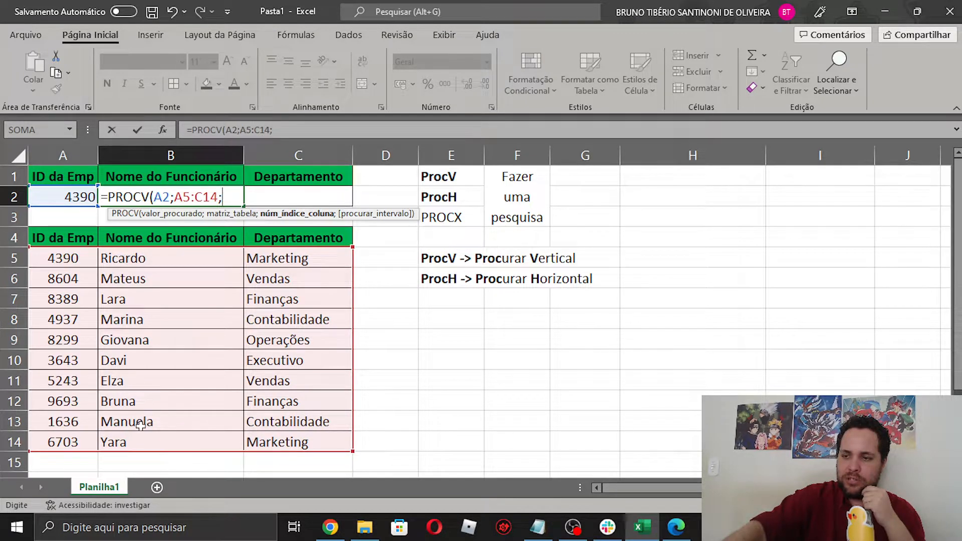
{"action": "type", "text": "2"}
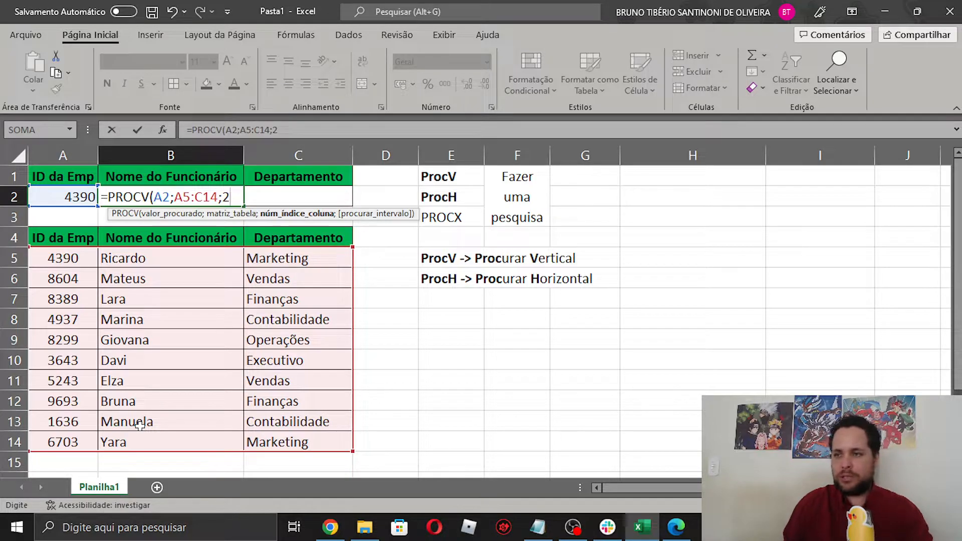
{"action": "type", "text": ")"}
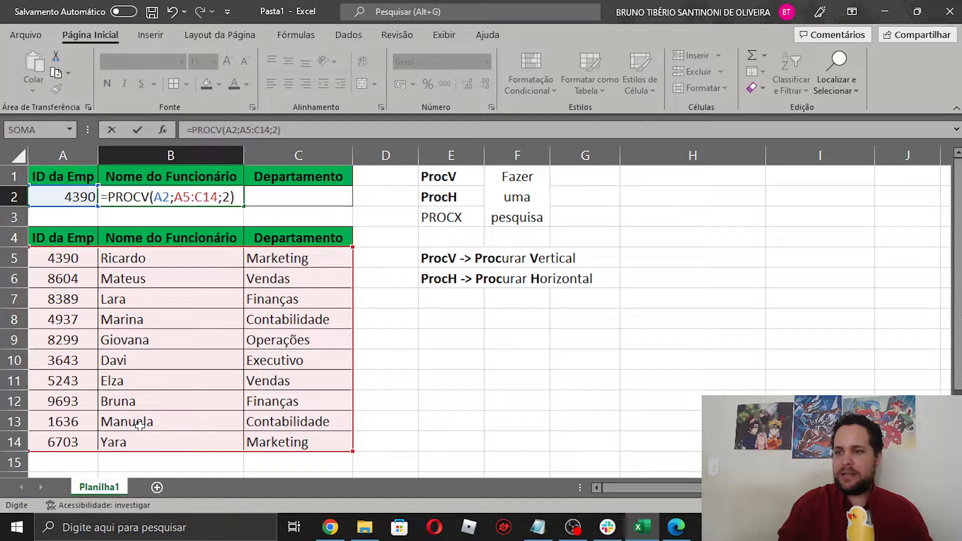
{"action": "key", "text": "Return"}
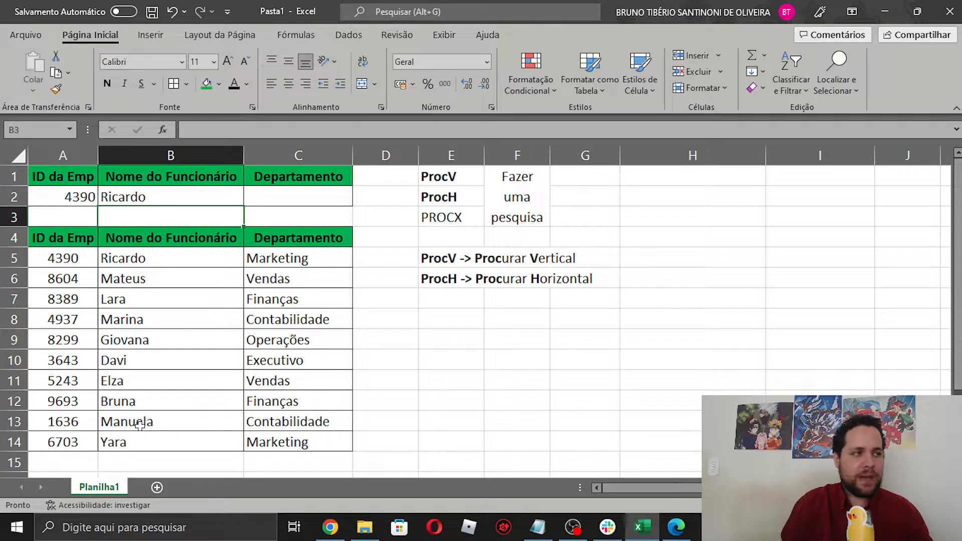
Review how the lookup ID in A2, the table range A5:C14 and the column index relate to the PROCV formula in B2
{"action": "key", "text": "Up"}
{"action": "key", "text": "Left"}
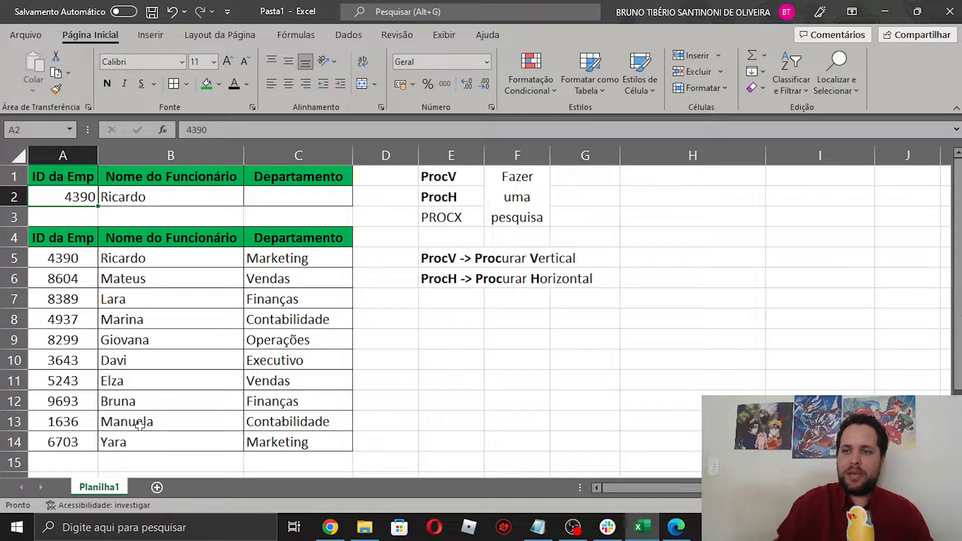
{"action": "left_click", "coordinate": [70, 255]}
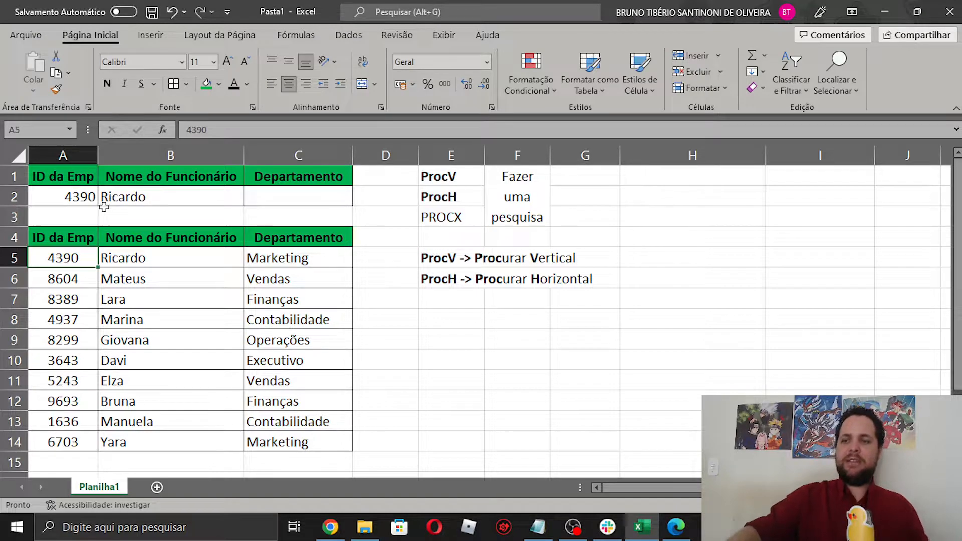
{"action": "left_click_drag", "start_coordinate": [89, 259], "coordinate": [300, 441]}
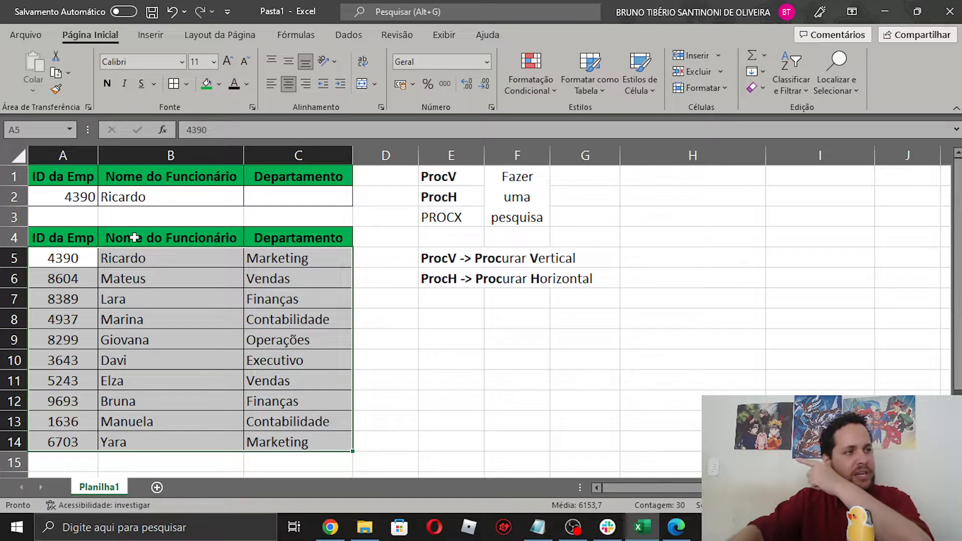
{"action": "double_click", "coordinate": [137, 195]}
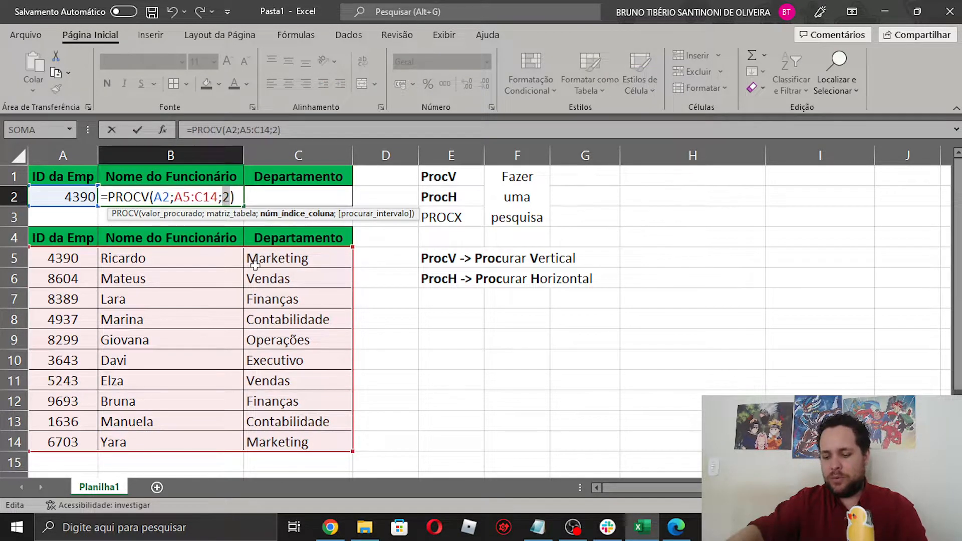
{"action": "key", "text": "Return"}
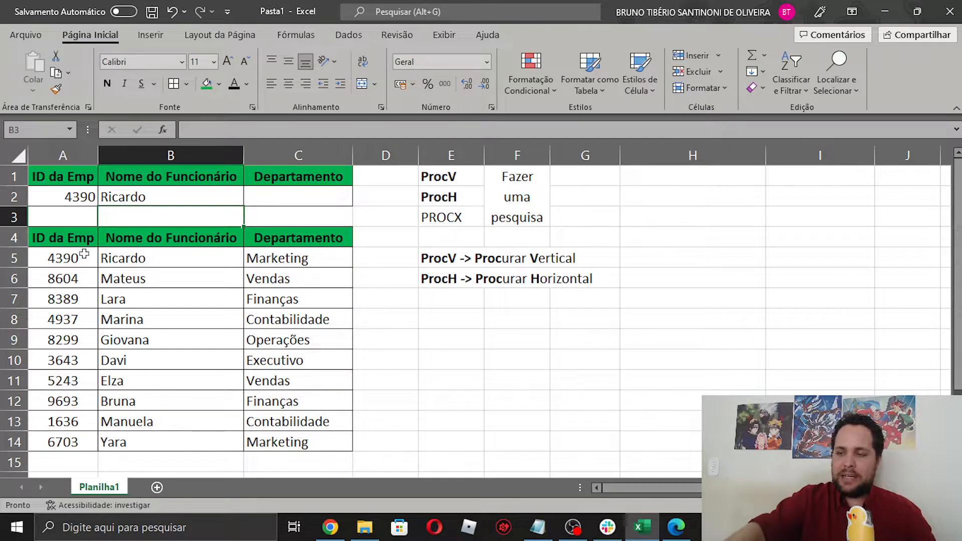
{"action": "left_click", "coordinate": [115, 257]}
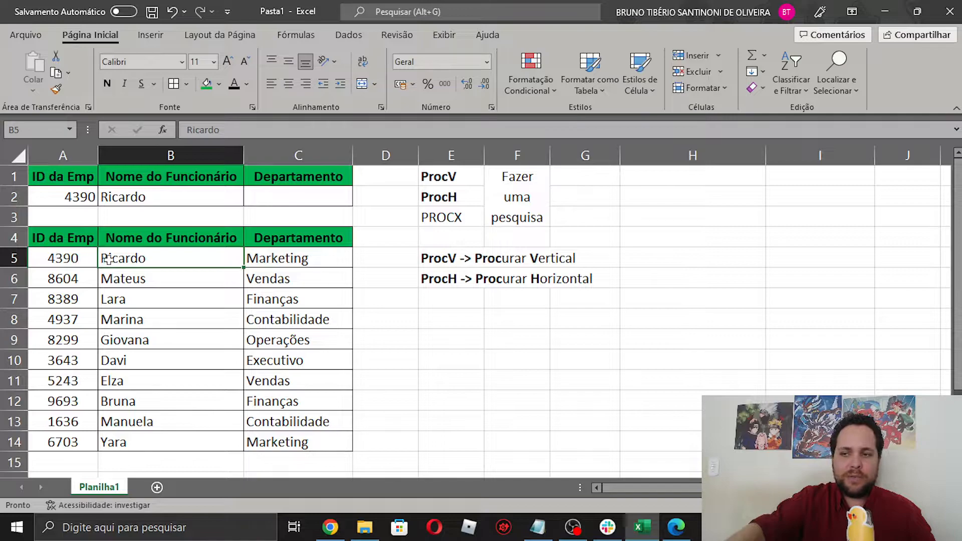
{"action": "left_click", "coordinate": [139, 298]}
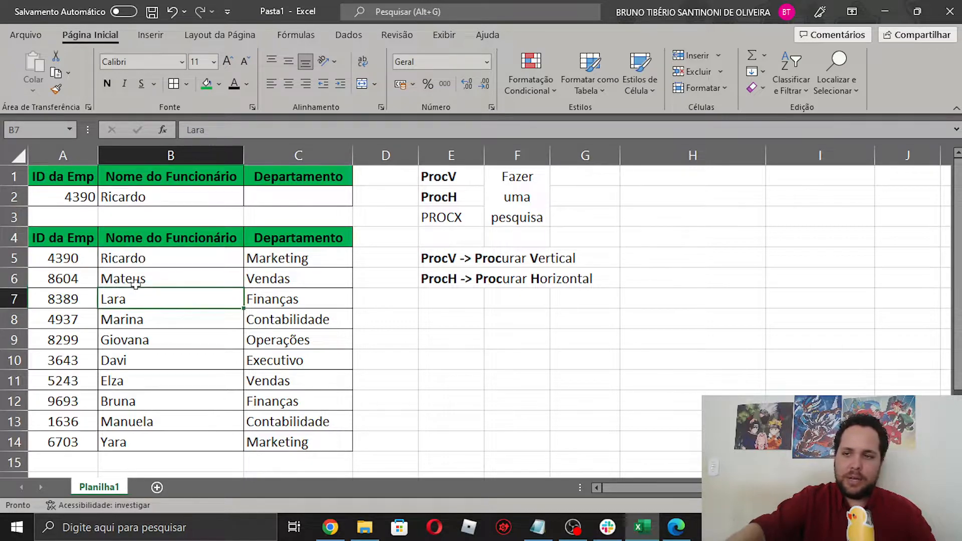
Test the PROCV formula by entering the employee ID from row 7 in A2
{"action": "left_click", "coordinate": [79, 198]}
{"action": "type", "text": "83"}
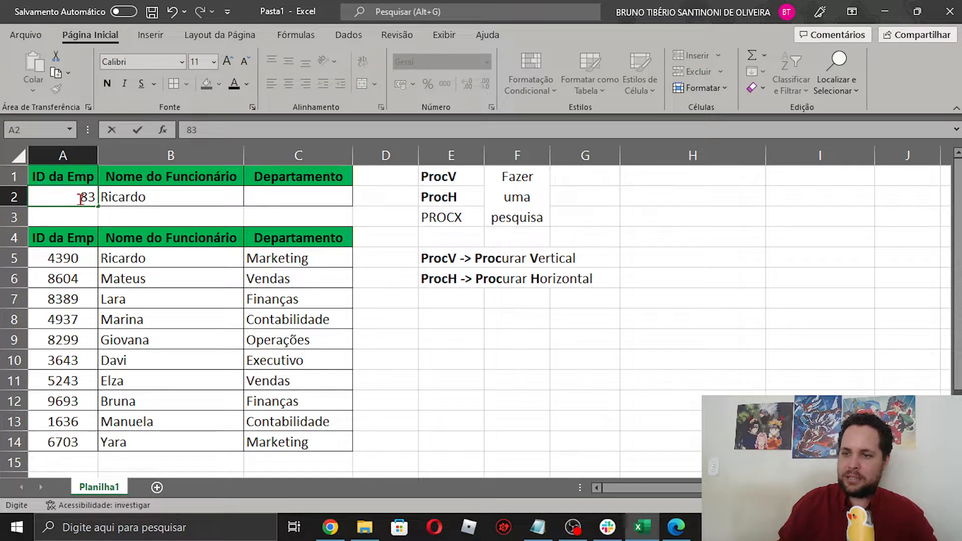
{"action": "type", "text": "89"}
{"action": "key", "text": "Return"}
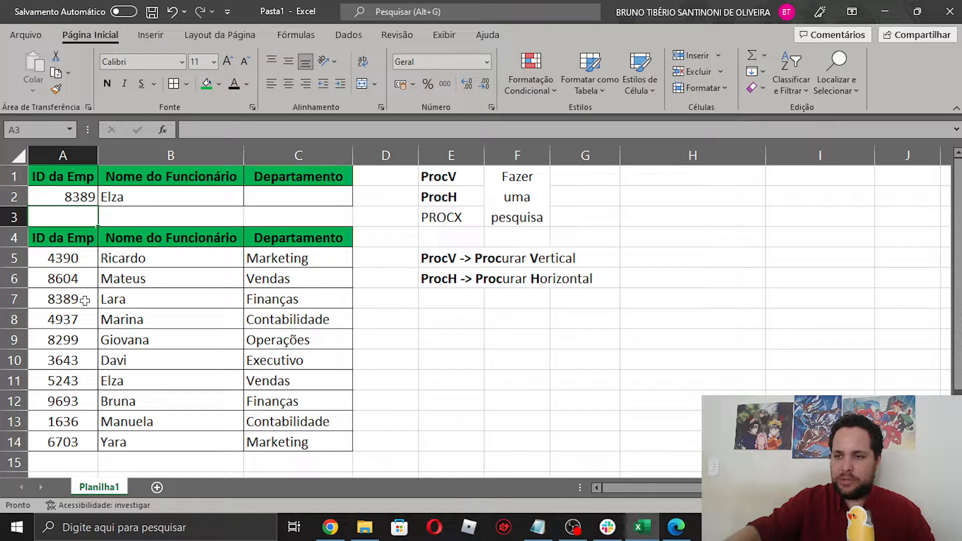
{"action": "left_click", "coordinate": [205, 353]}
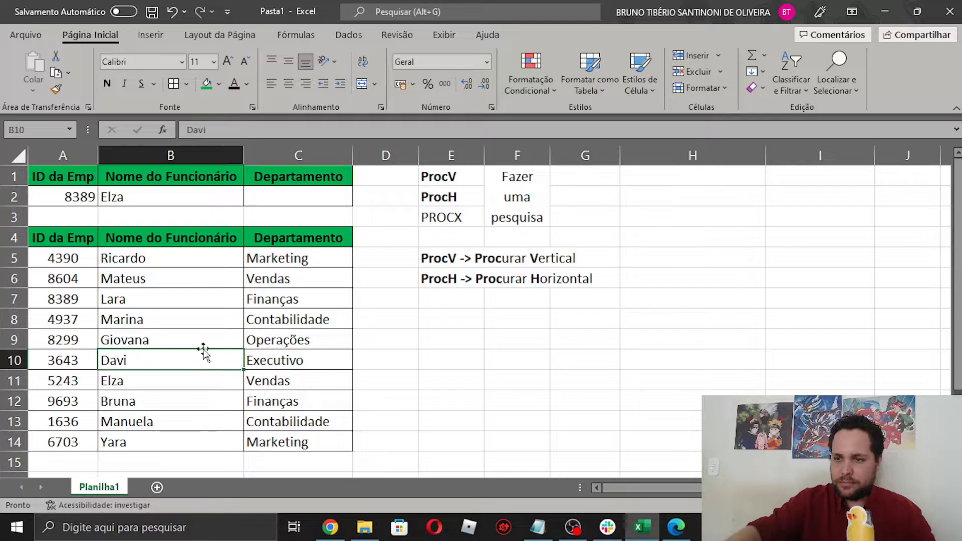
{"action": "double_click", "coordinate": [139, 197]}
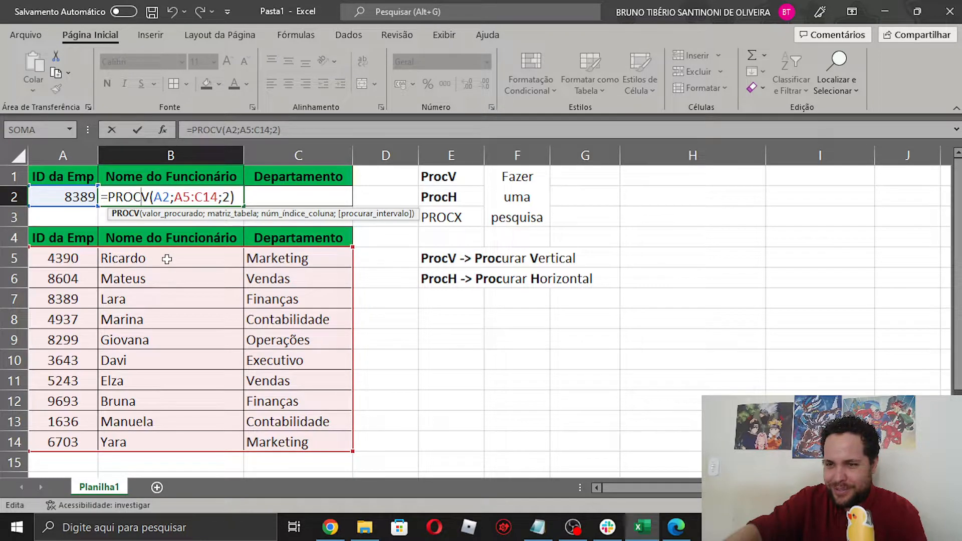
{"action": "left_click", "coordinate": [230, 197]}
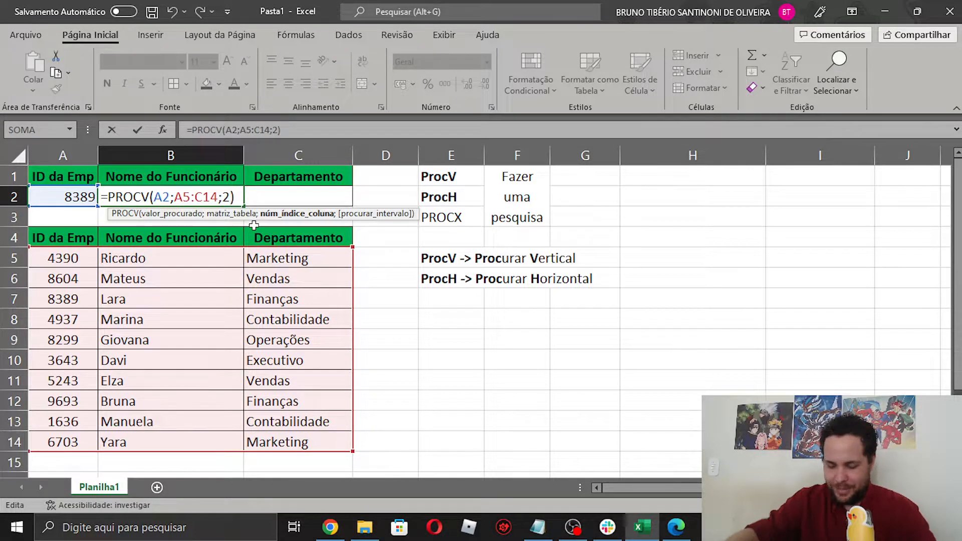
{"action": "type", "text": ";"}
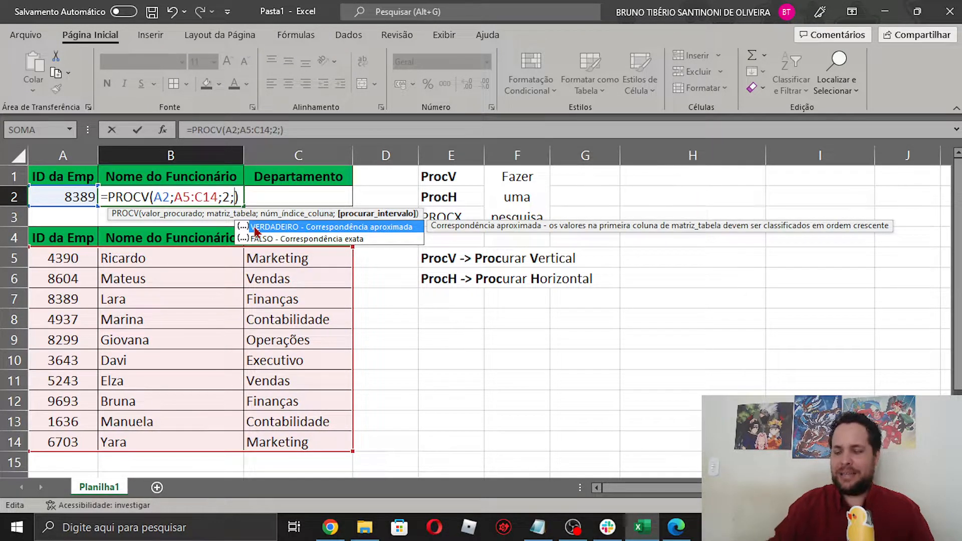
{"action": "key", "text": "BackSpace"}
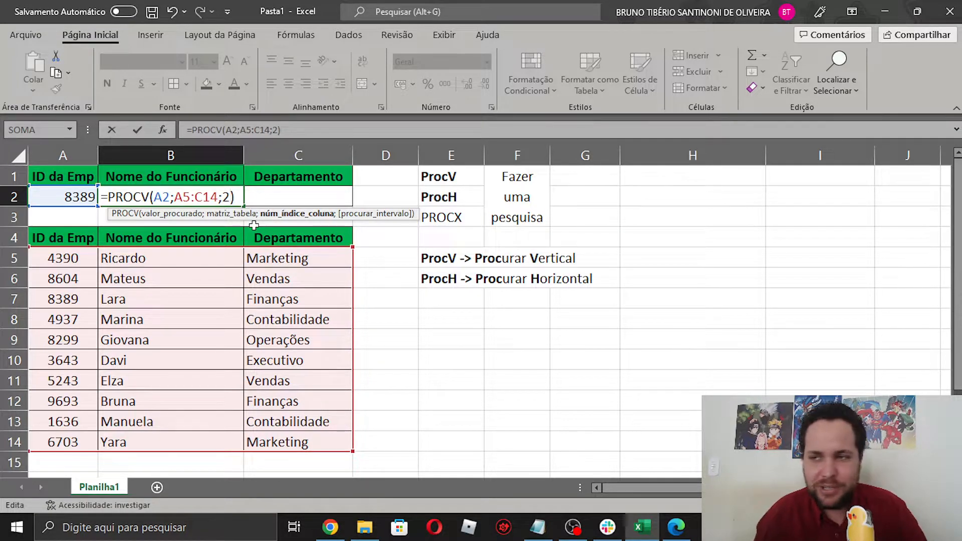
{"action": "key", "text": "Return"}
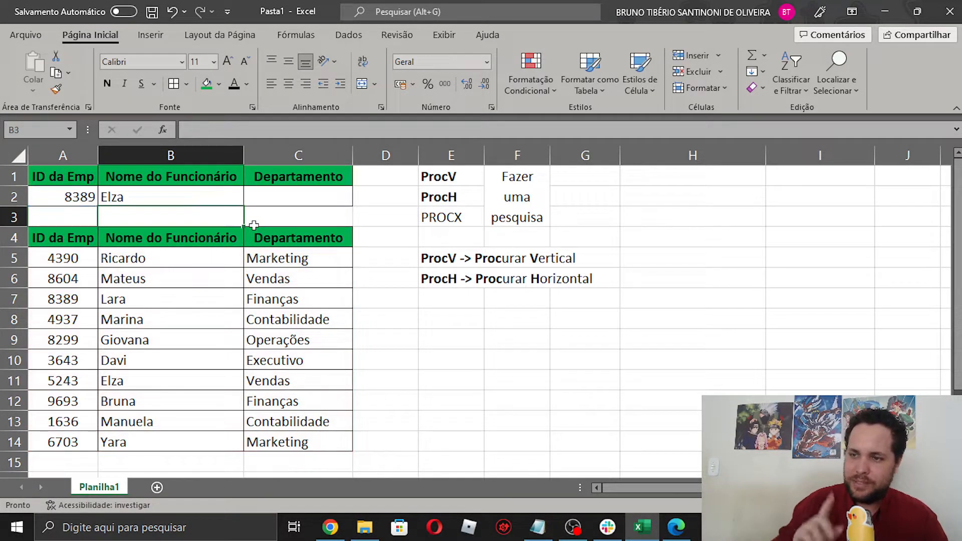
Set the lookup ID in A2 to the employee ID from row 5, the table's first record
{"action": "left_click", "coordinate": [83, 195]}
{"action": "type", "text": "4390"}
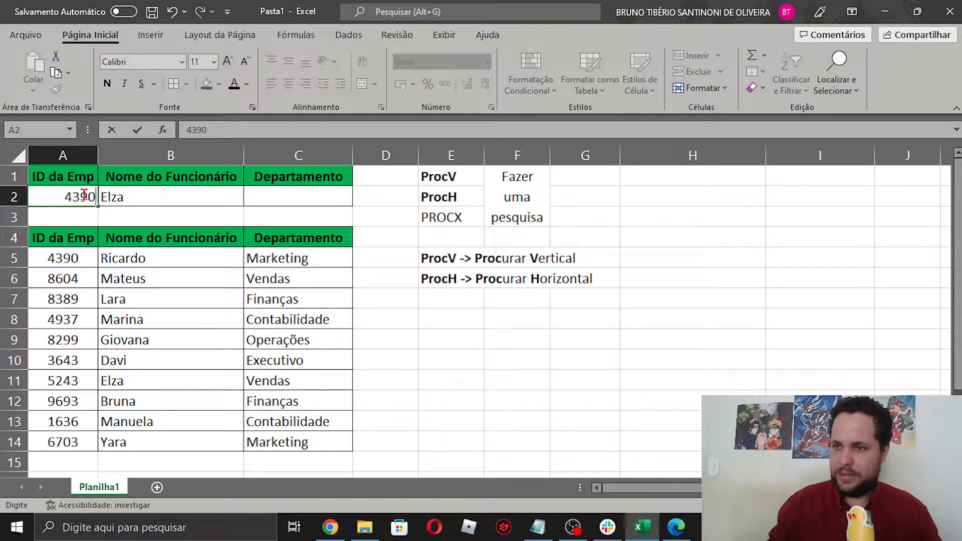
{"action": "key", "text": "Return"}
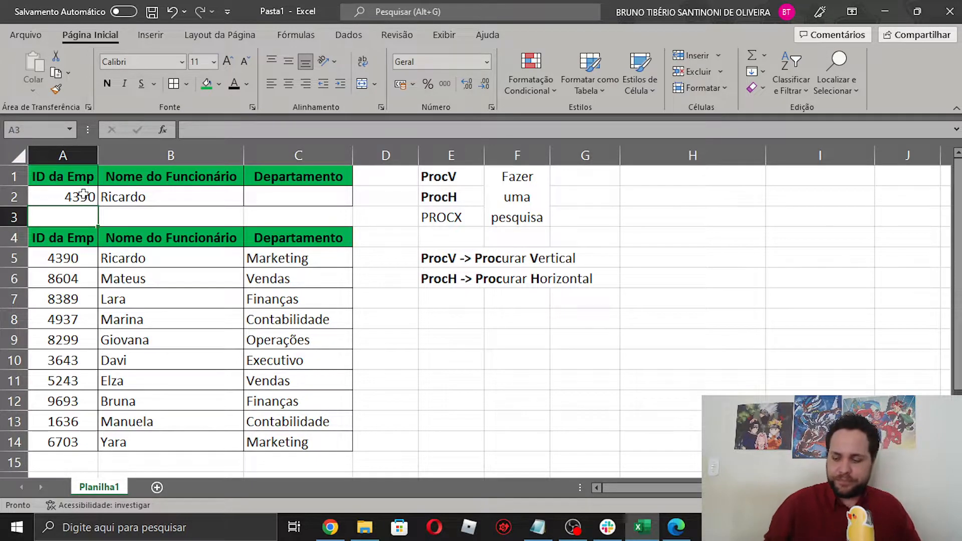
Enter the employee ID from row 7 in A2 again and compare the returned name with the record in row 11
{"action": "type", "text": "8"}
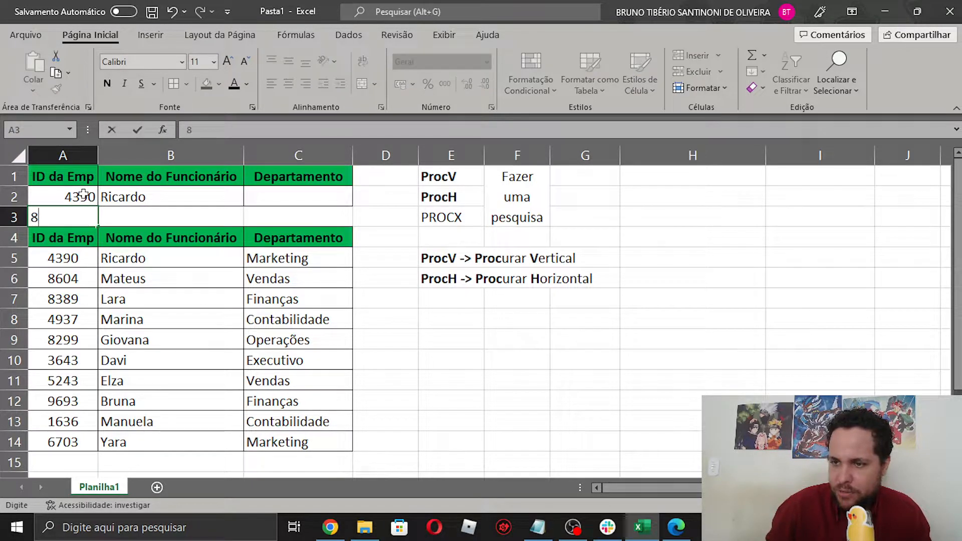
{"action": "type", "text": "3"}
{"action": "key", "text": "BackSpace"}
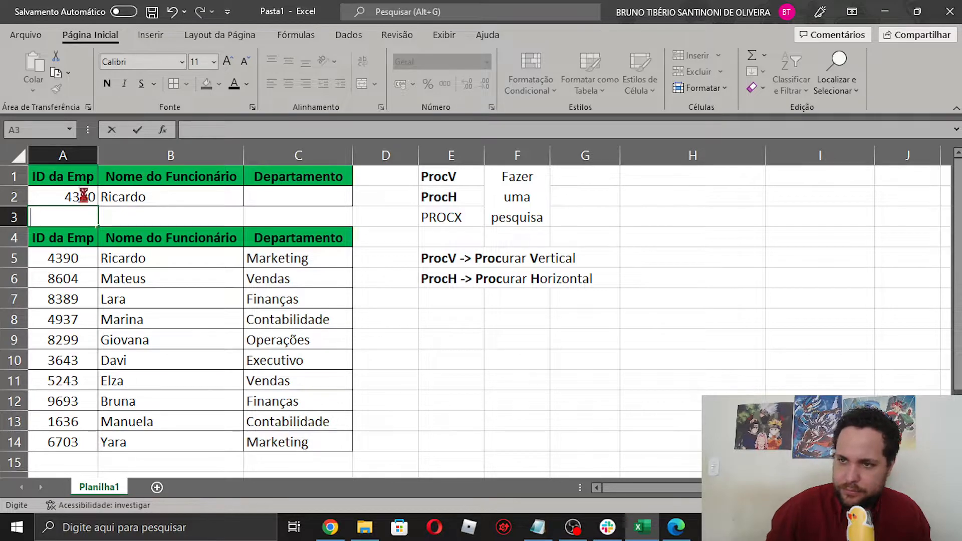
{"action": "left_click", "coordinate": [83, 195]}
{"action": "type", "text": "8389"}
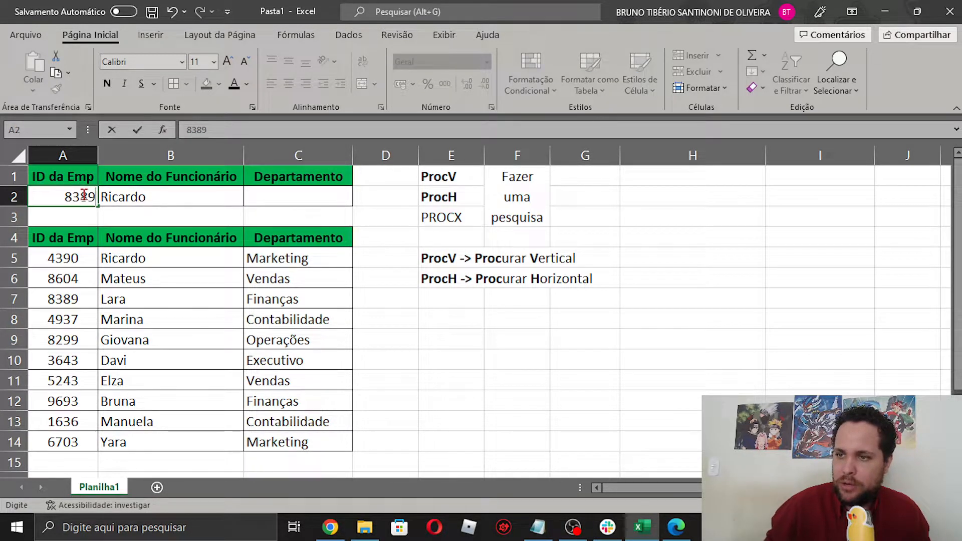
{"action": "key", "text": "Return"}
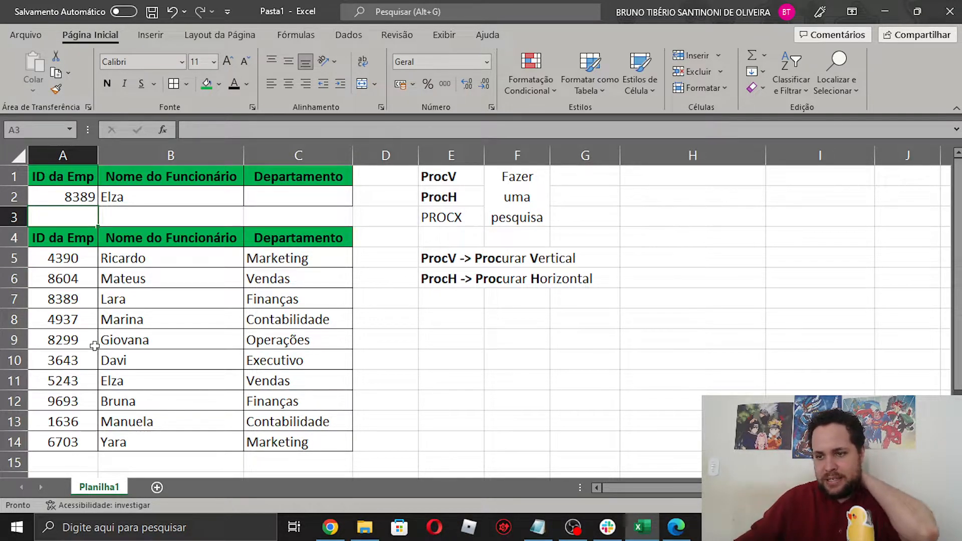
{"action": "left_click", "coordinate": [80, 380]}
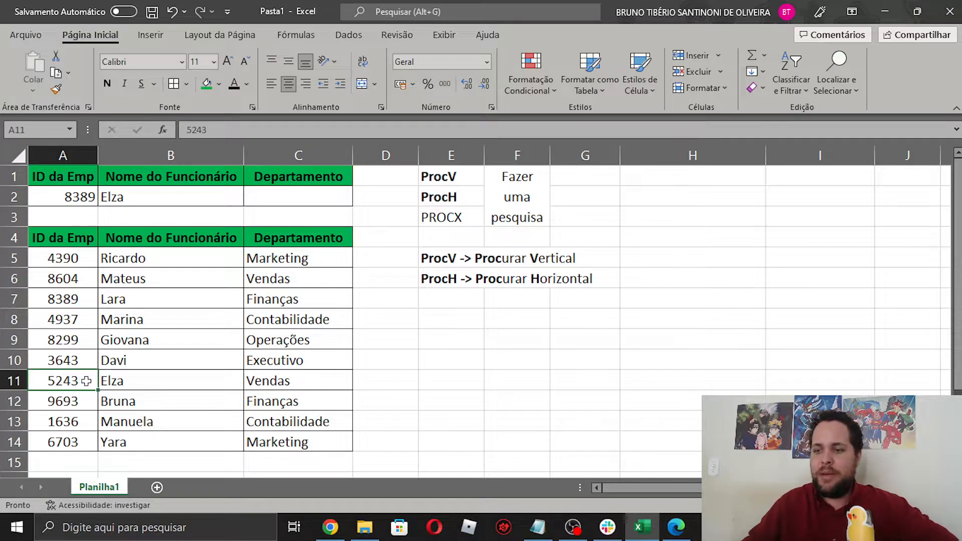
{"action": "left_click", "coordinate": [105, 381]}
Add FALSO (exact match) as the fourth argument of the PROCV formula in B2 and check its result against row 7
{"action": "double_click", "coordinate": [133, 196]}
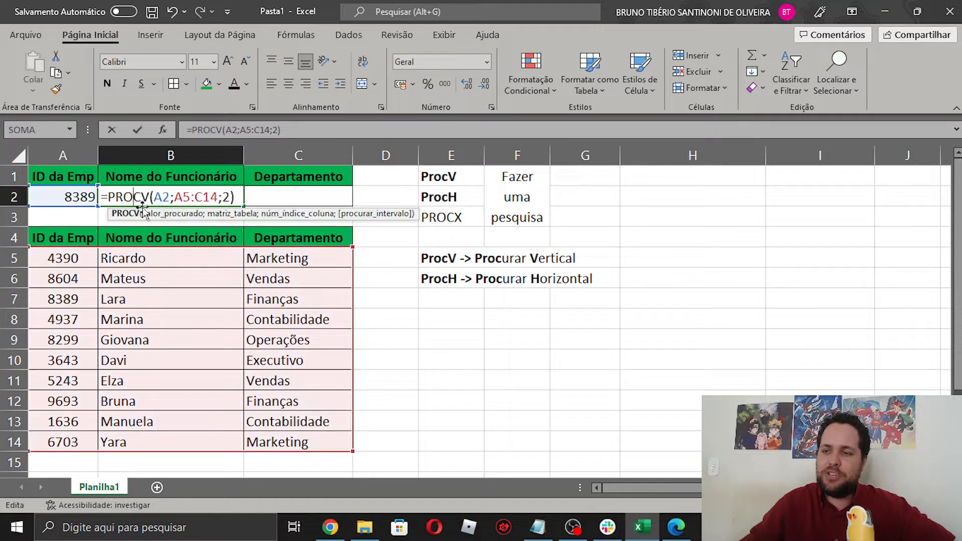
{"action": "left_click", "coordinate": [227, 195]}
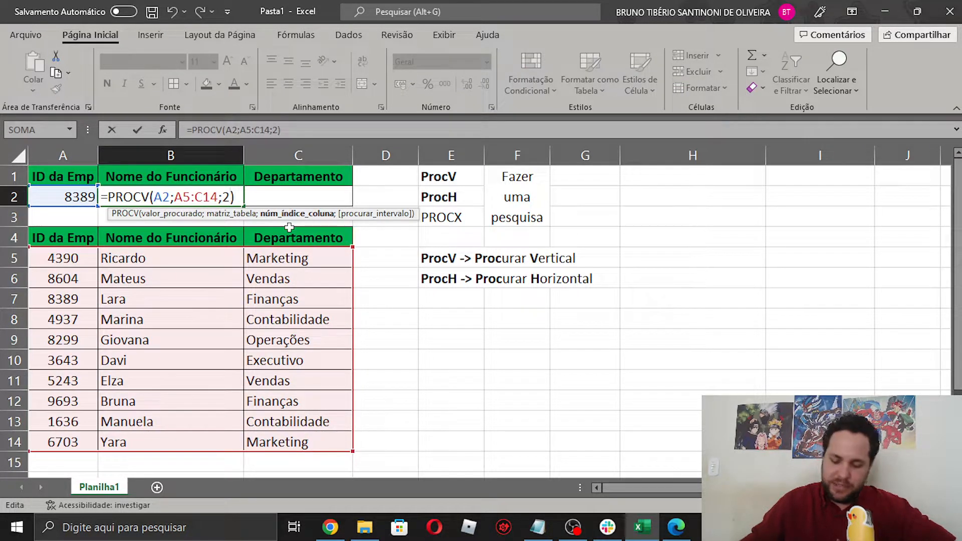
{"action": "type", "text": ";"}
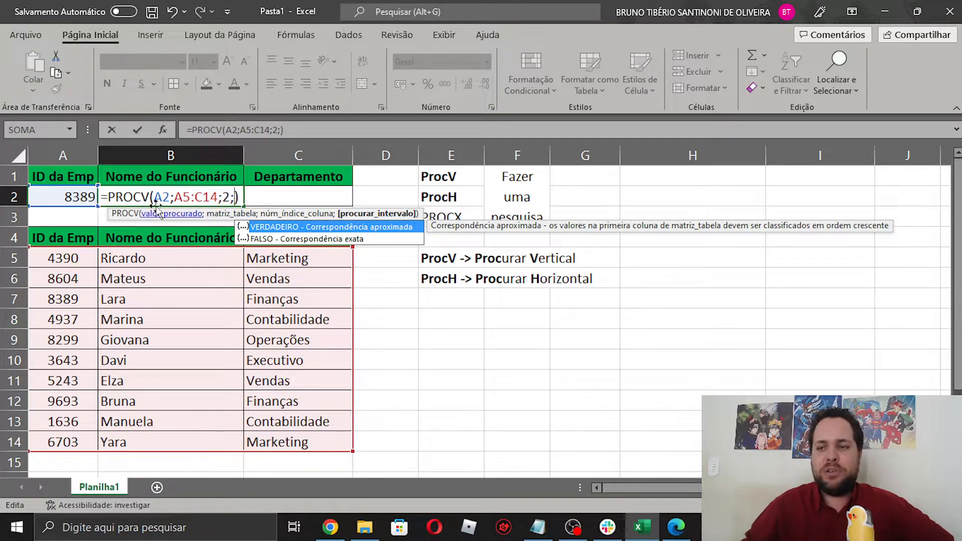
{"action": "left_click", "coordinate": [309, 240]}
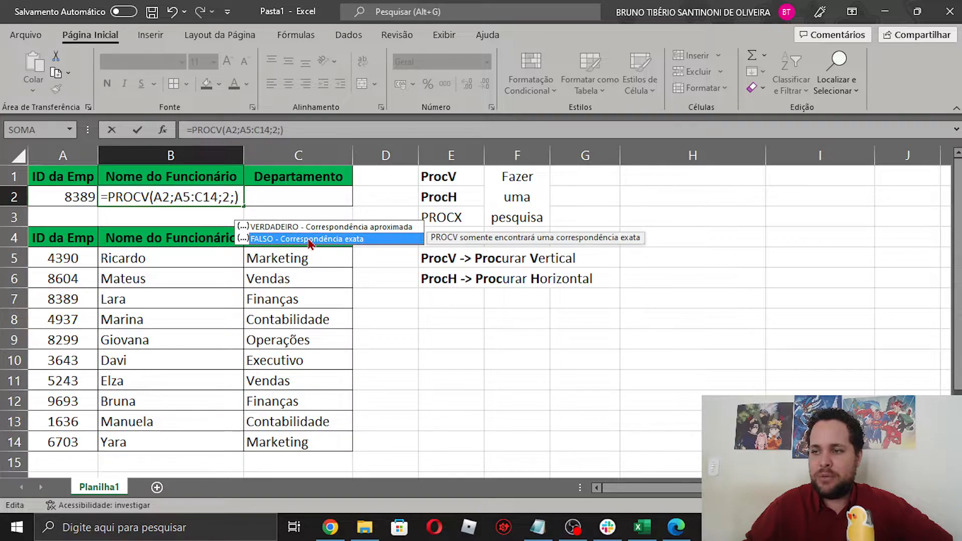
{"action": "double_click", "coordinate": [310, 239]}
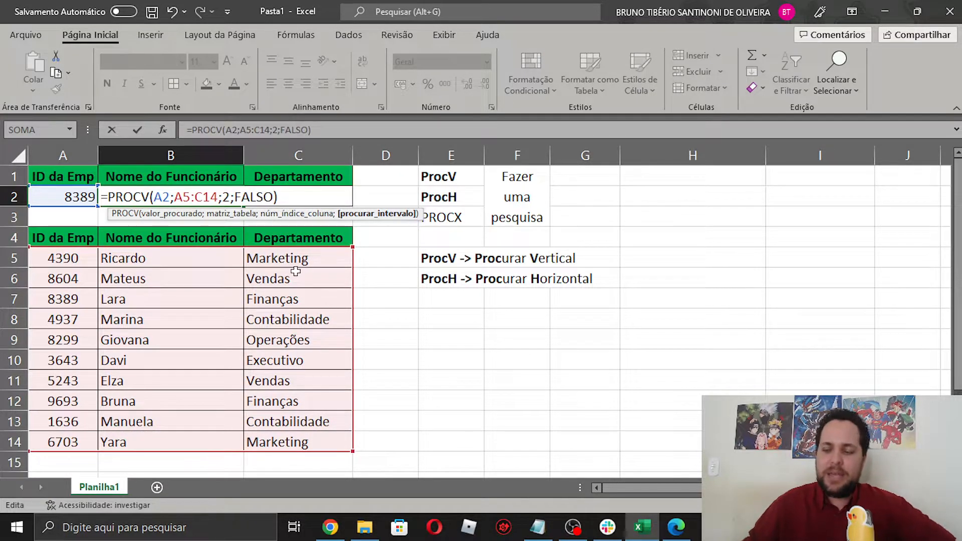
{"action": "key", "text": "Return"}
{"action": "left_click", "coordinate": [140, 300]}
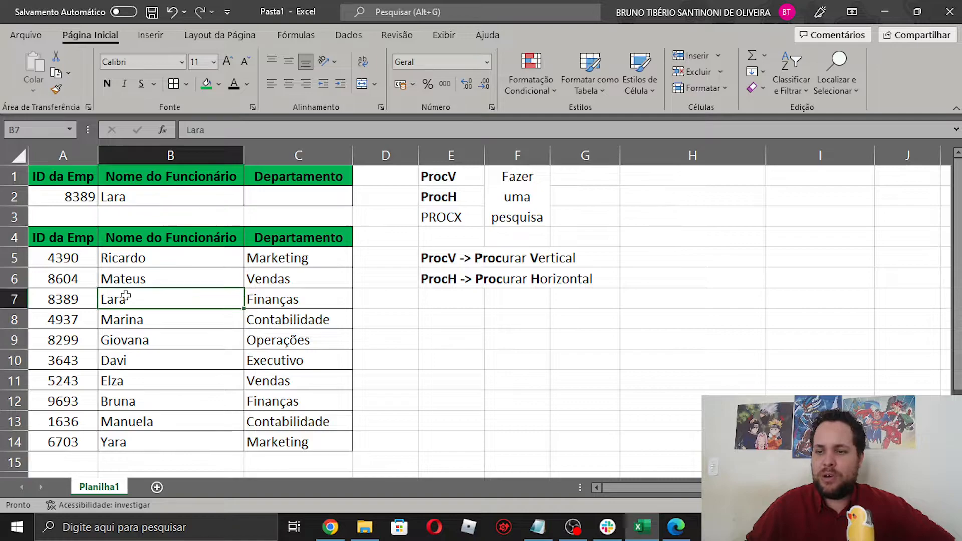
Set the lookup ID in A2 to the employee ID from row 8 to test the exact-match formula
{"action": "left_click", "coordinate": [80, 200]}
{"action": "type", "text": "4937"}
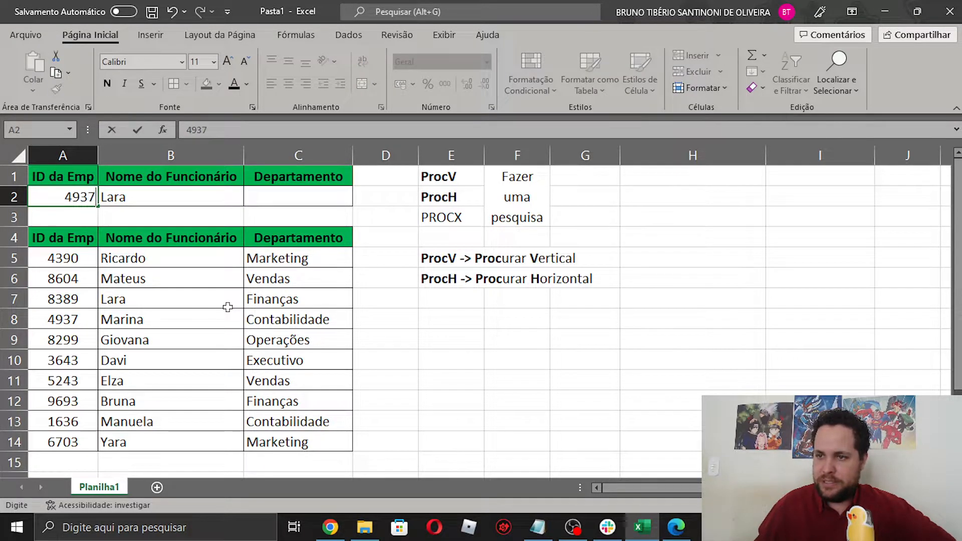
{"action": "key", "text": "Return"}
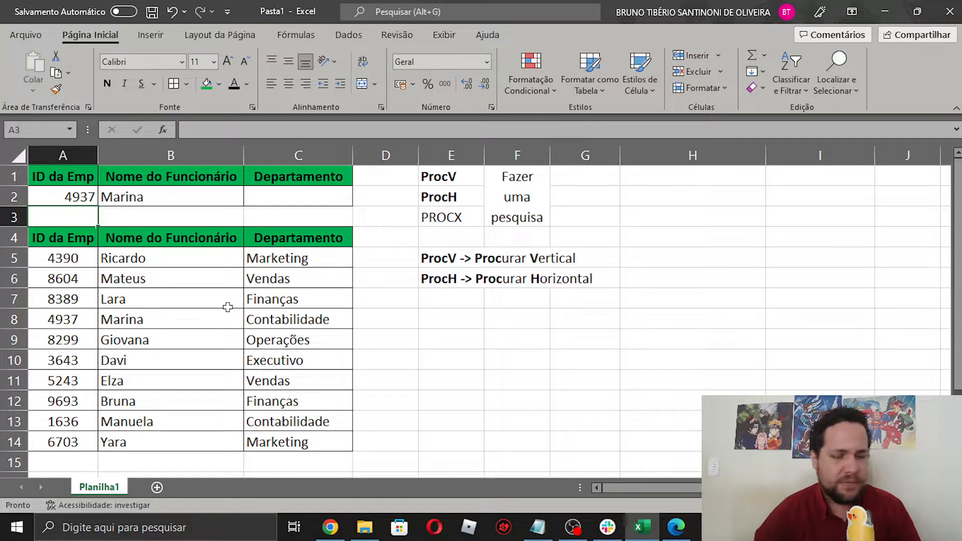
Rewrite the fourth argument of the PROCV formula in B2 as lowercase falso
{"action": "double_click", "coordinate": [207, 200]}
{"action": "left_click", "coordinate": [271, 194]}
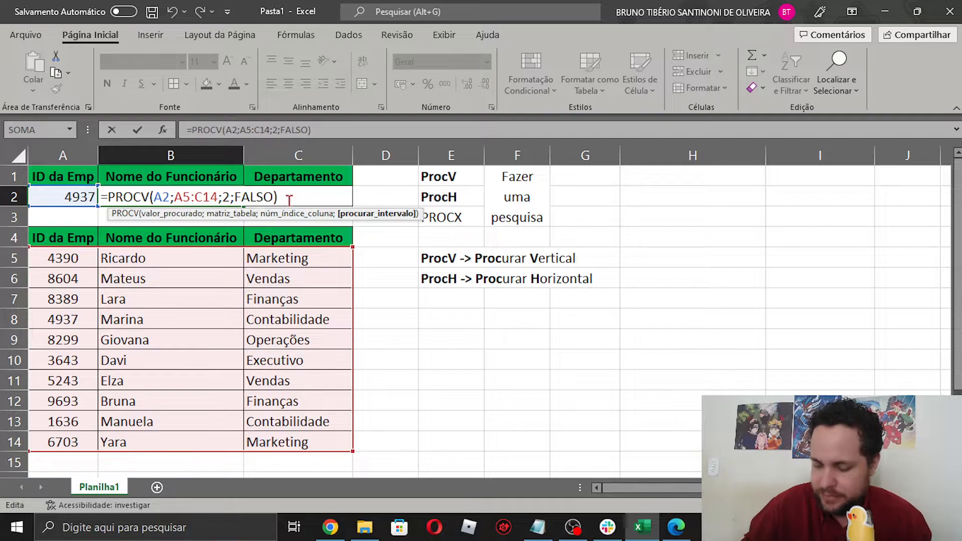
{"action": "key", "text": "BackSpace"}
{"action": "key", "text": "BackSpace"}
{"action": "key", "text": "BackSpace"}
{"action": "key", "text": "BackSpace"}
{"action": "type", "text": "falso"}
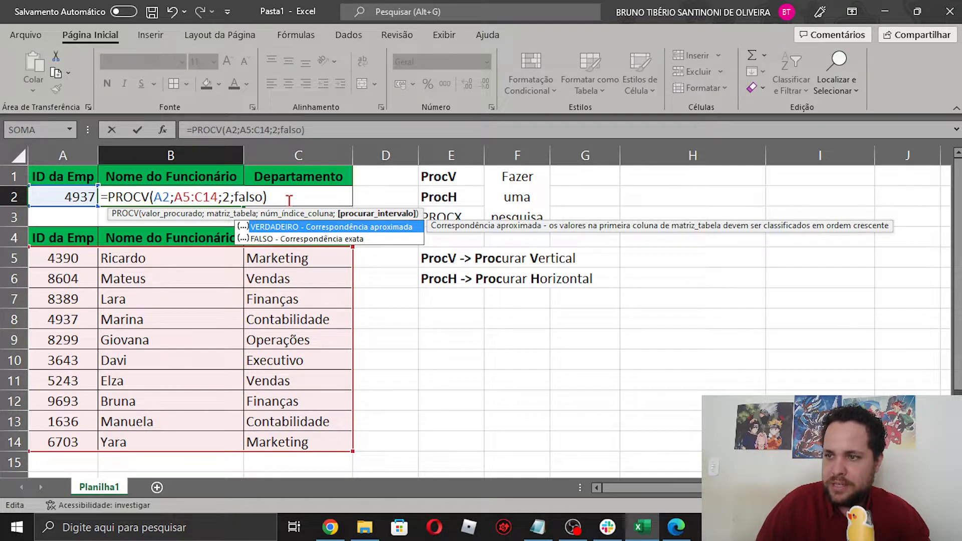
Replace the fourth argument of the PROCV formula in B2 with verdadeiro for an approximate match
{"action": "key", "text": "BackSpace"}
{"action": "key", "text": "BackSpace"}
{"action": "key", "text": "BackSpace"}
{"action": "key", "text": "BackSpace"}
{"action": "key", "text": "BackSpace"}
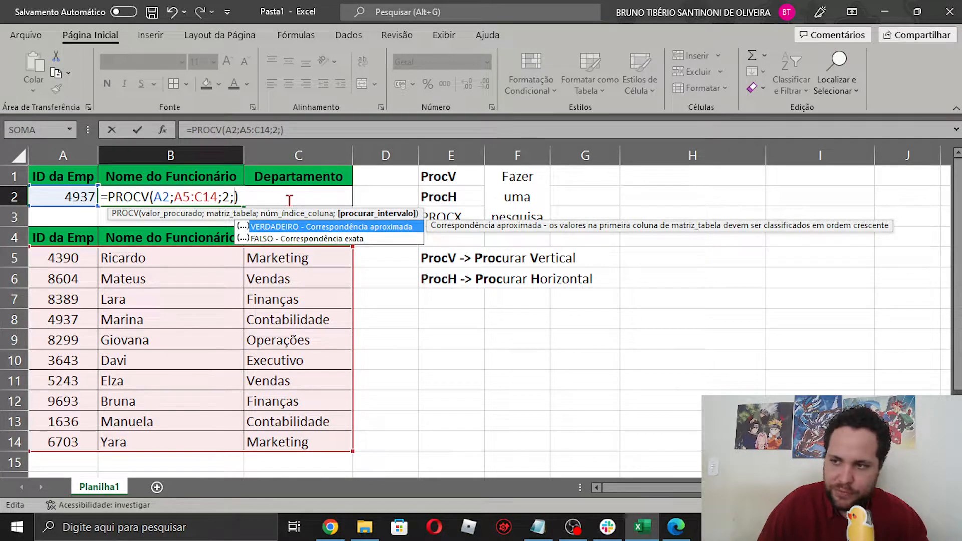
{"action": "type", "text": "verdadeiro"}
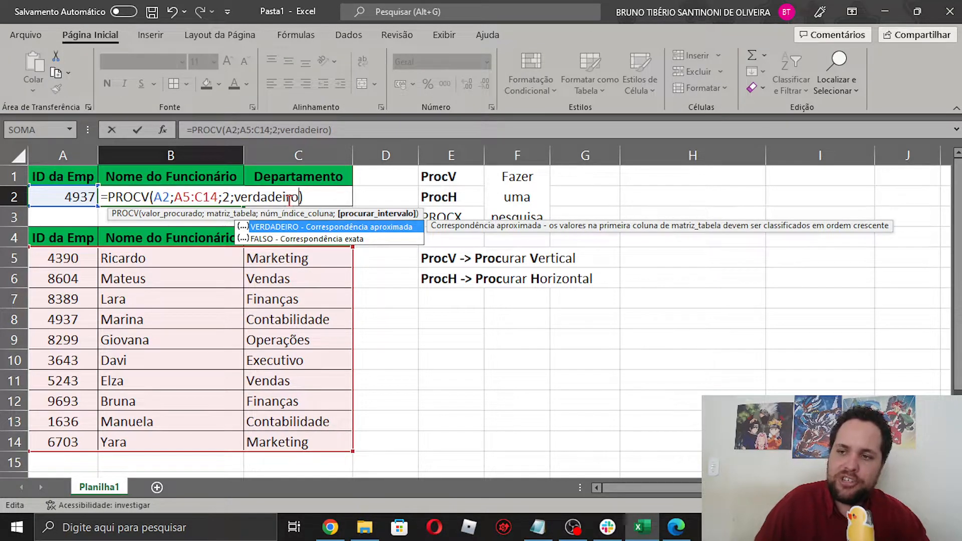
Set the fourth argument of the PROCV formula in B2 to falso and commit the formula
{"action": "key", "text": "BackSpace"}
{"action": "key", "text": "BackSpace"}
{"action": "key", "text": "BackSpace"}
{"action": "key", "text": "BackSpace"}
{"action": "key", "text": "BackSpace"}
{"action": "key", "text": "BackSpace"}
{"action": "key", "text": "BackSpace"}
{"action": "key", "text": "BackSpace"}
{"action": "key", "text": "BackSpace"}
{"action": "key", "text": "BackSpace"}
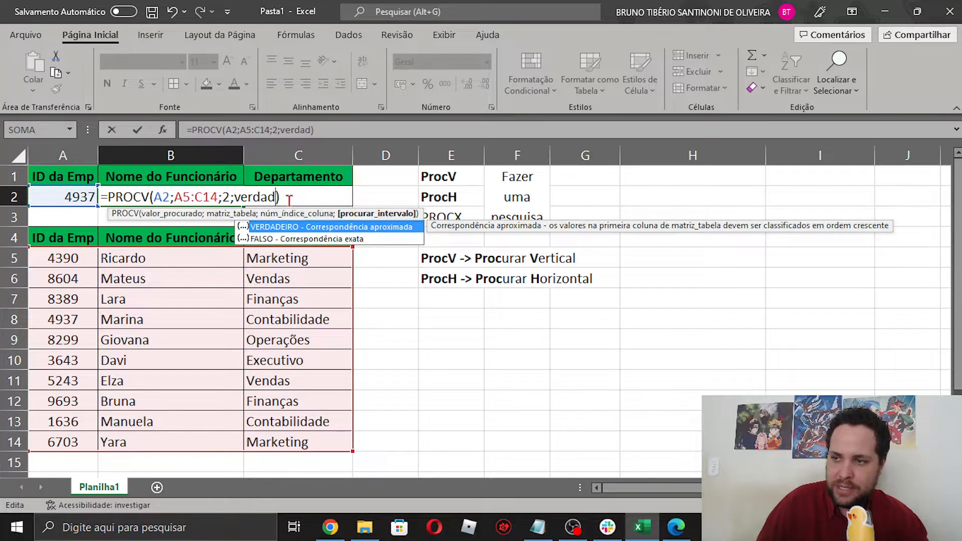
{"action": "type", "text": "falso"}
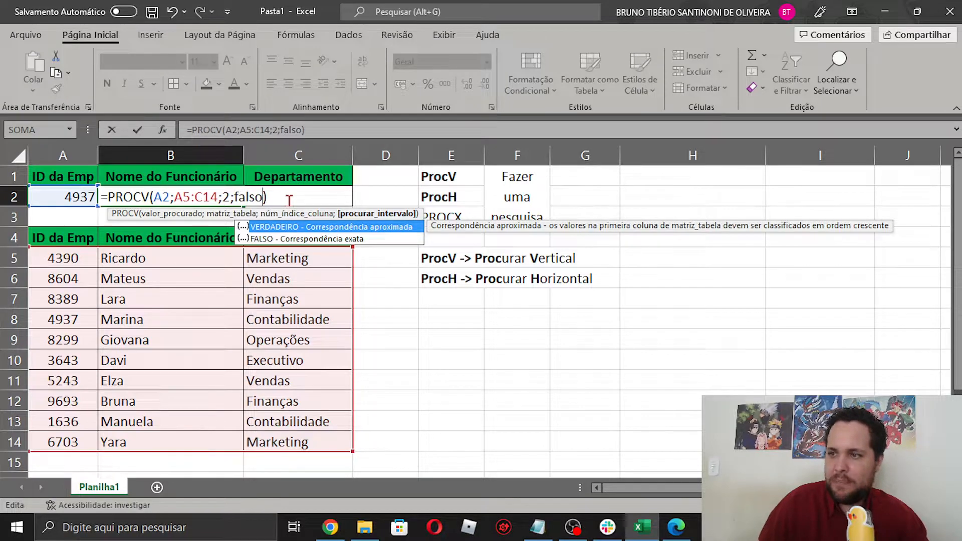
{"action": "key", "text": "Return"}
{"action": "key", "text": "Up"}
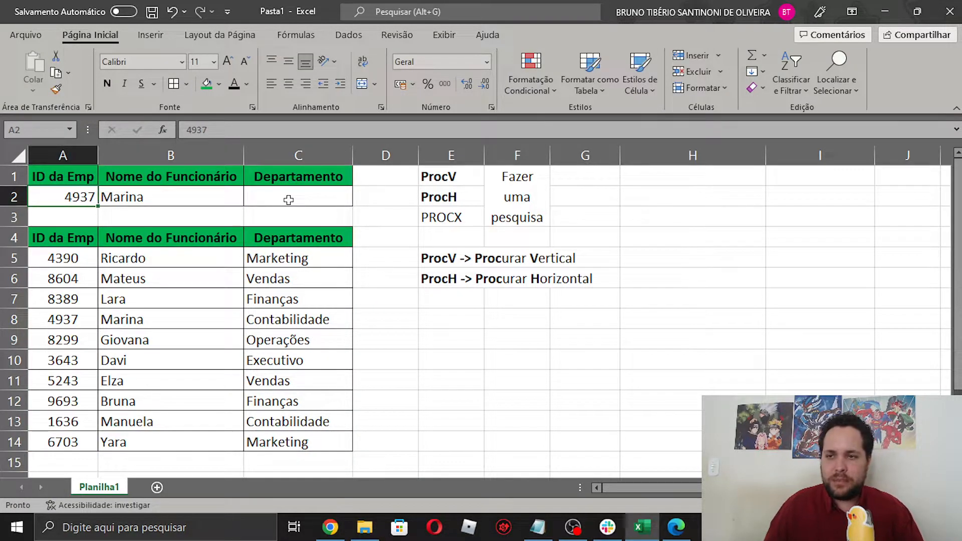
Start a PROCV formula in C2 with A2 as the lookup value and A5:C14 as the table range
{"action": "left_click", "coordinate": [289, 200]}
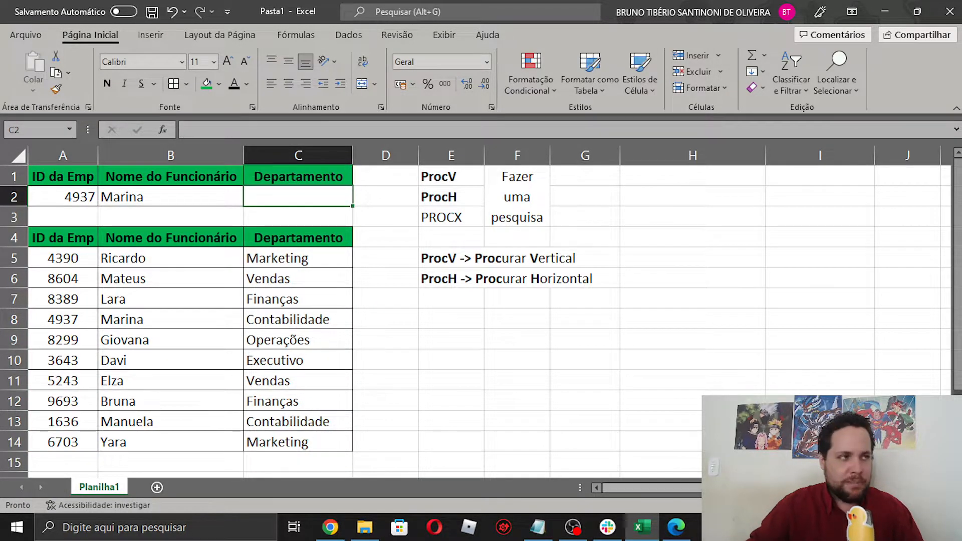
{"action": "type", "text": "="}
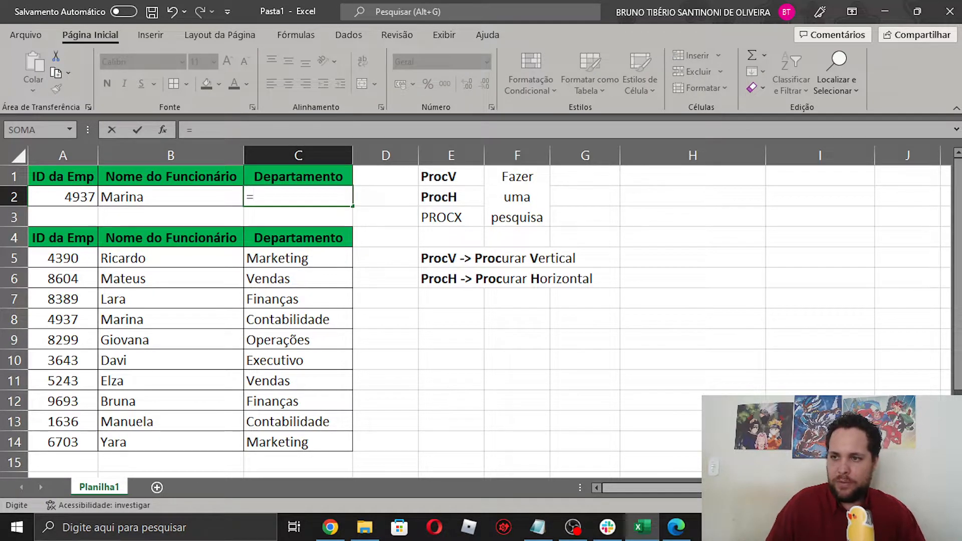
{"action": "type", "text": "proc"}
{"action": "key", "text": "Down"}
{"action": "key", "text": "Down"}
{"action": "key", "text": "Down"}
{"action": "key", "text": "Tab"}
{"action": "type", "text": "("}
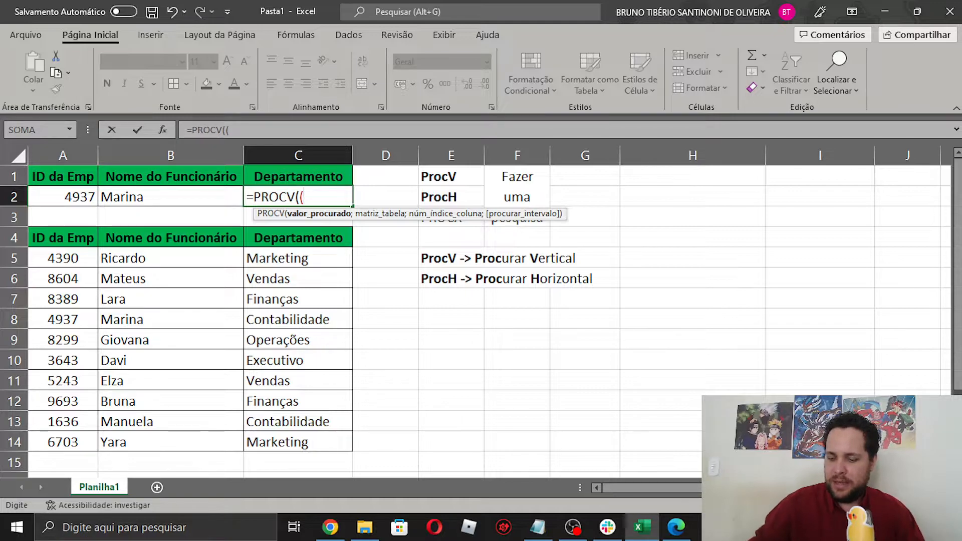
{"action": "left_click", "coordinate": [80, 194]}
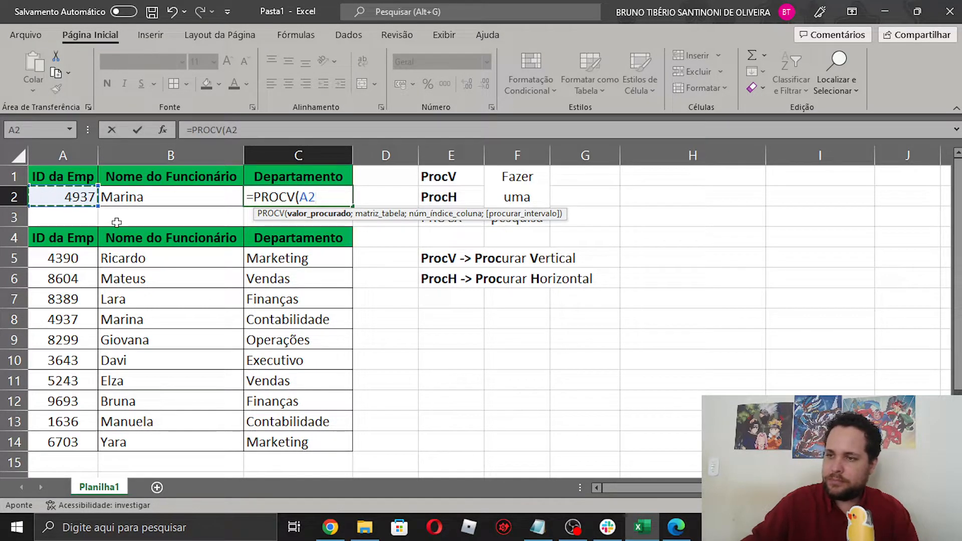
{"action": "type", "text": ";"}
{"action": "left_click_drag", "start_coordinate": [86, 255], "coordinate": [270, 445]}
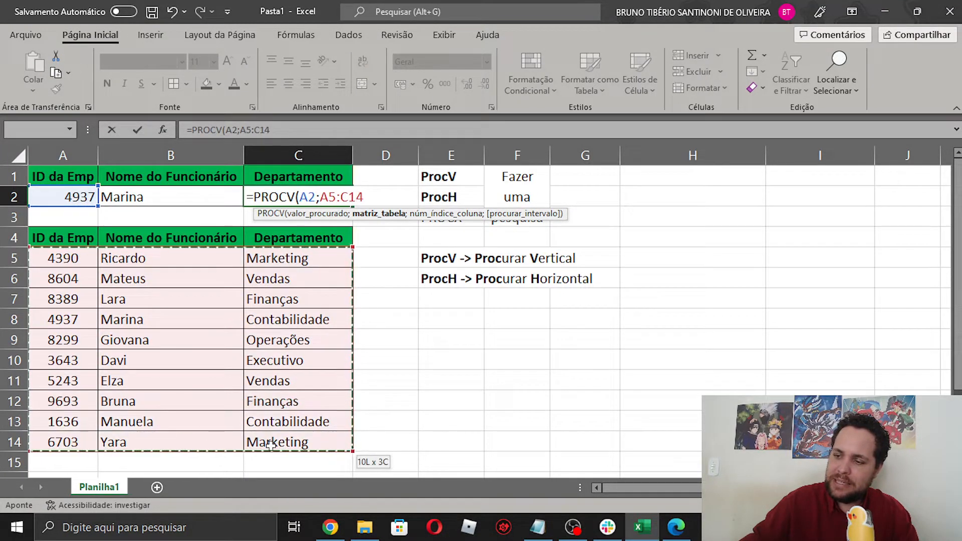
Complete the PROCV formula in C2 with column index 3 and FALSO, and compare its result with row 8
{"action": "type", "text": ";"}
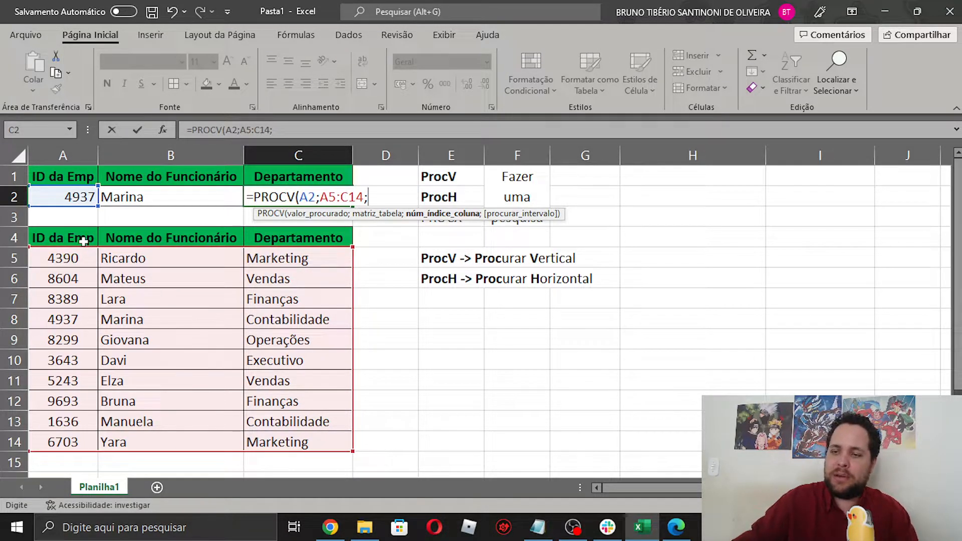
{"action": "type", "text": "3"}
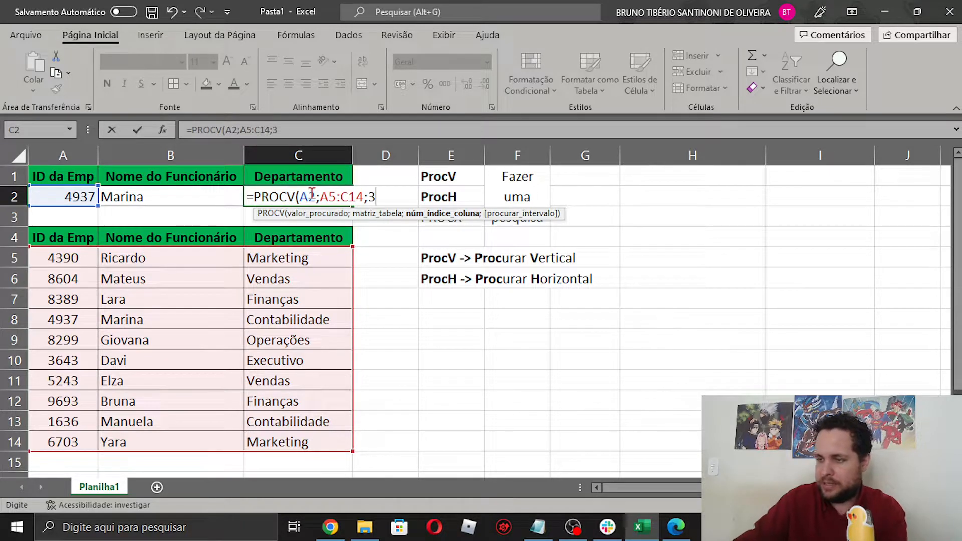
{"action": "type", "text": ";"}
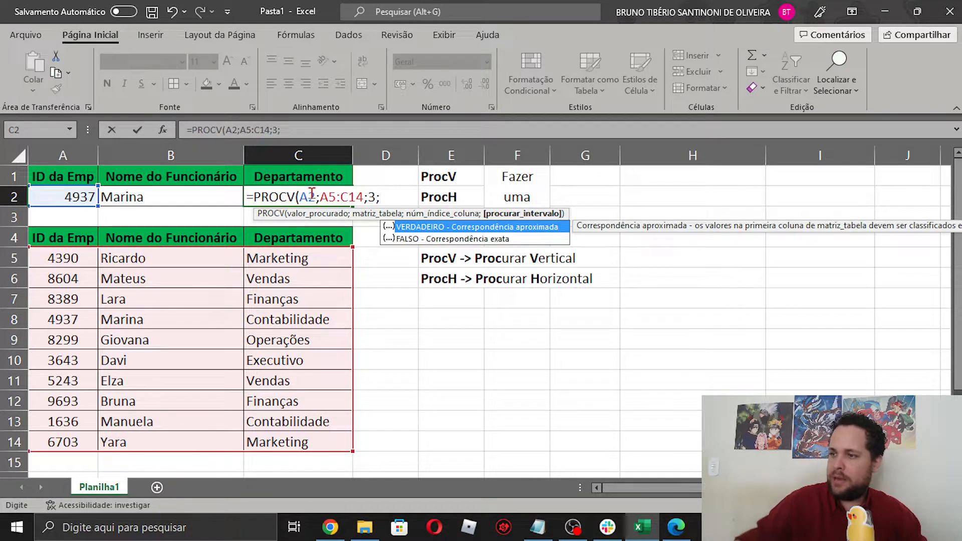
{"action": "key", "text": "Down"}
{"action": "key", "text": "Tab"}
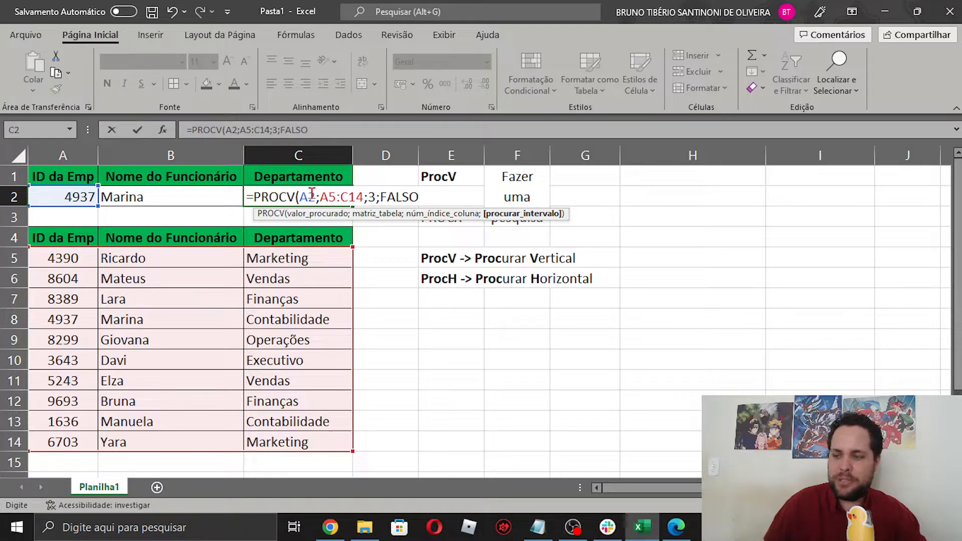
{"action": "type", "text": ")"}
{"action": "key", "text": "Return"}
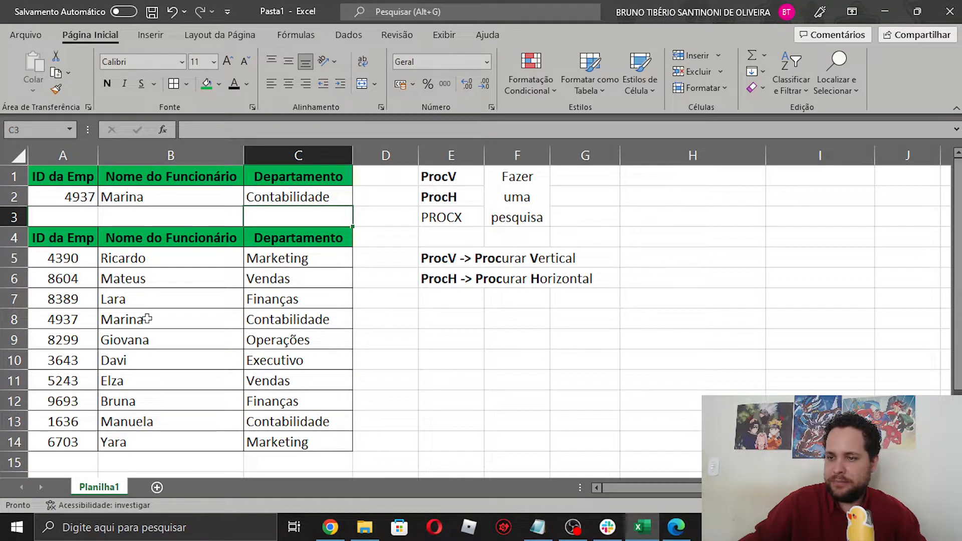
{"action": "left_click_drag", "start_coordinate": [148, 319], "coordinate": [289, 318]}
{"action": "left_click", "coordinate": [433, 435]}
Set the lookup ID in A2 to 1 to test an ID missing from the table
{"action": "left_click", "coordinate": [86, 204]}
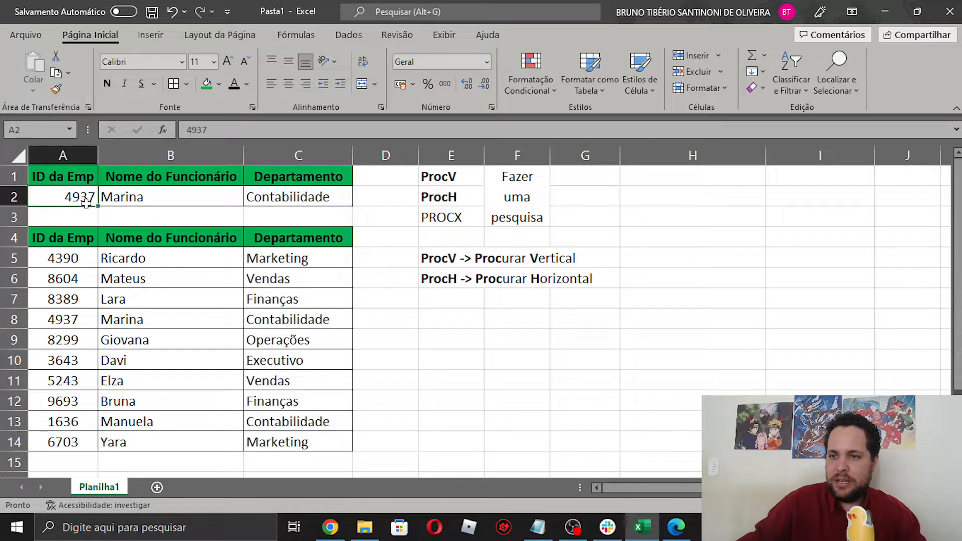
{"action": "type", "text": "1"}
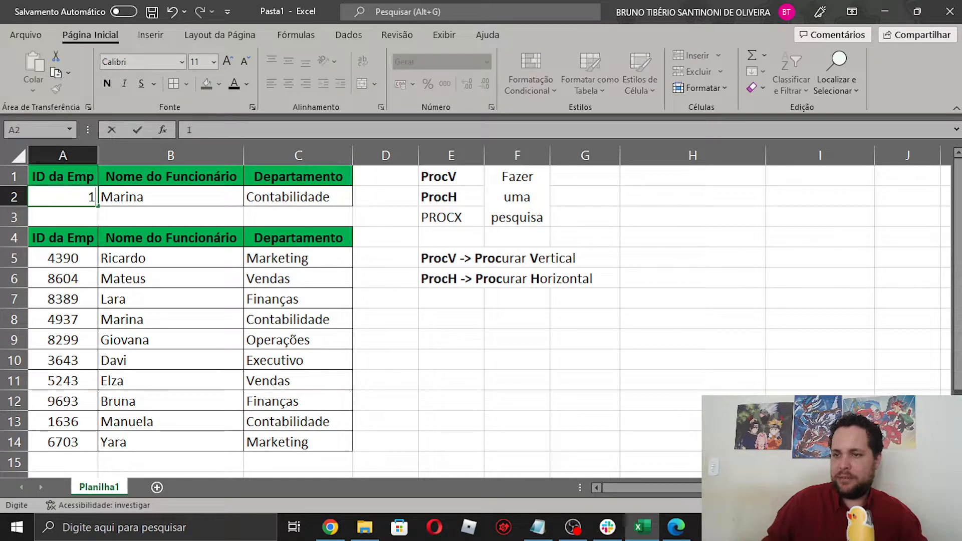
{"action": "key", "text": "Return"}
{"action": "left_click", "coordinate": [646, 380]}
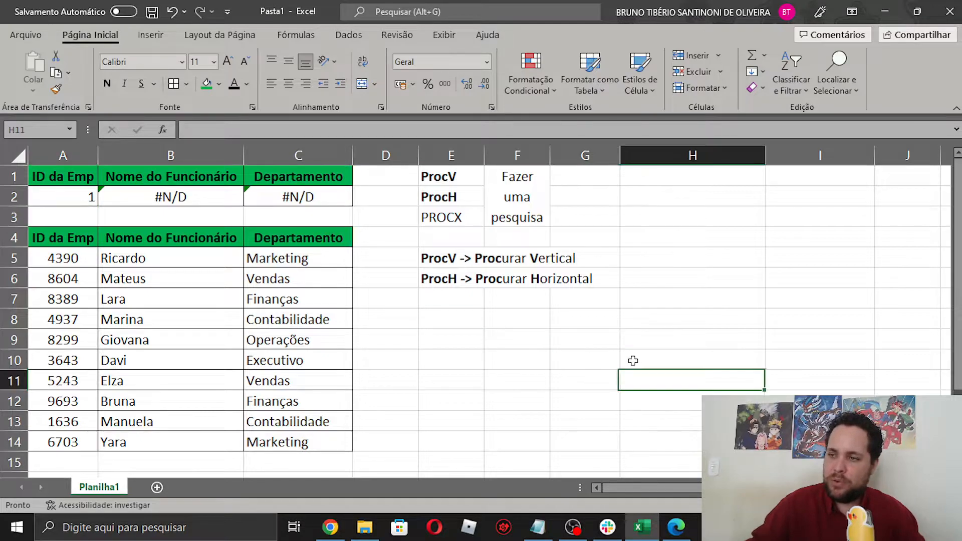
Examine what the PROCV formulas in B2 and C2 return for the missing ID
{"action": "left_click", "coordinate": [174, 197]}
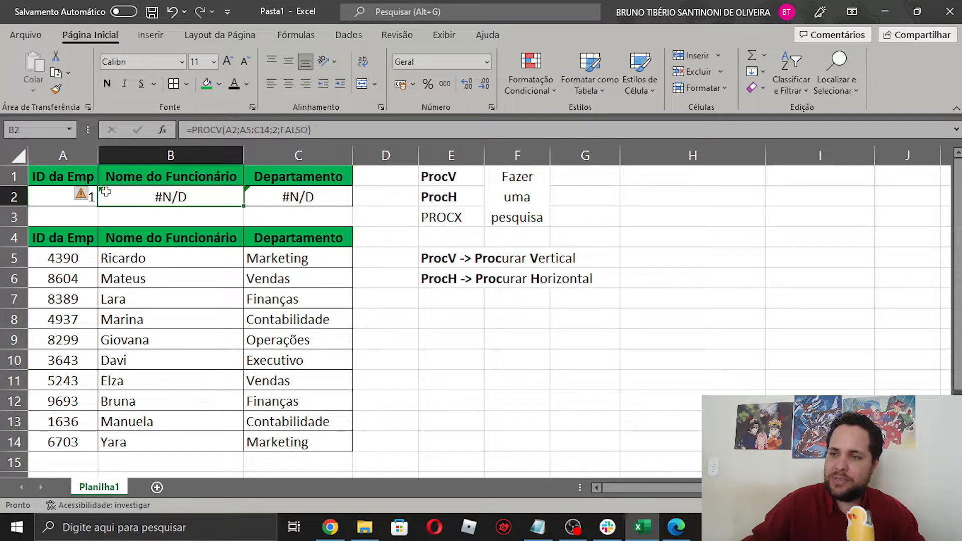
{"action": "left_click", "coordinate": [273, 201]}
{"action": "left_click", "coordinate": [168, 199]}
{"action": "left_click", "coordinate": [276, 197]}
{"action": "left_click", "coordinate": [159, 197]}
{"action": "left_click", "coordinate": [279, 198]}
{"action": "left_click", "coordinate": [175, 198]}
{"action": "left_click", "coordinate": [272, 196]}
{"action": "left_click", "coordinate": [174, 196]}
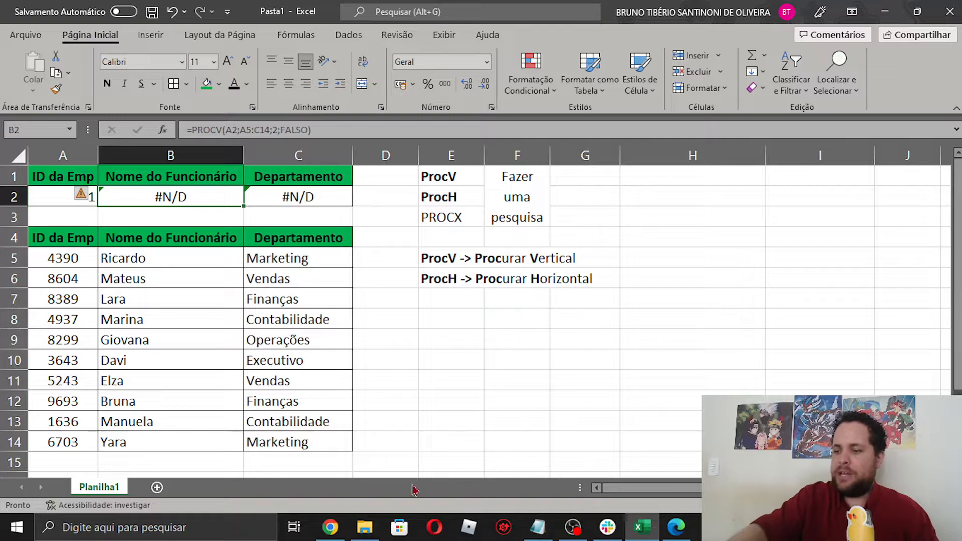
Review the PROCX label in E3 alongside the ProcV and ProcH labels and their shared description in column F
{"action": "mouse_move", "coordinate": [340, 534]}
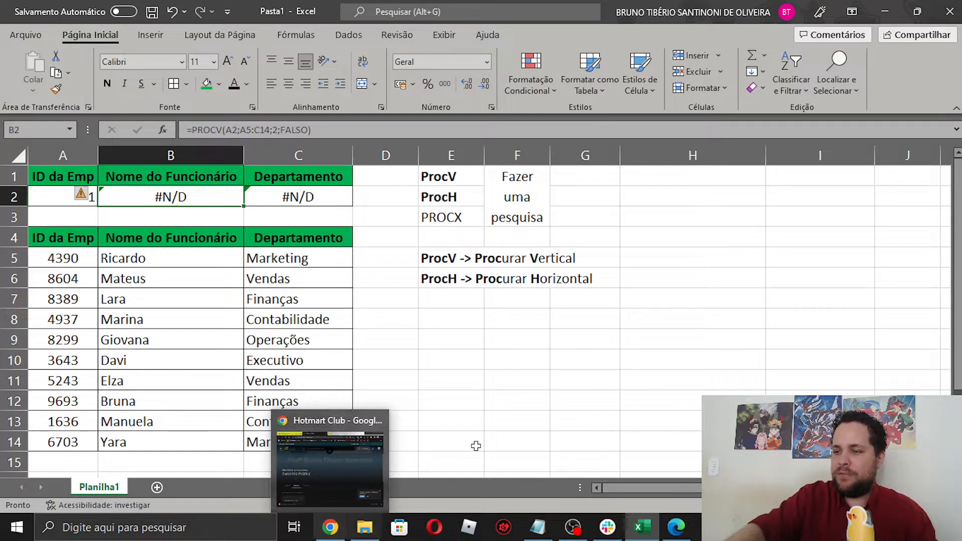
{"action": "left_click", "coordinate": [535, 344]}
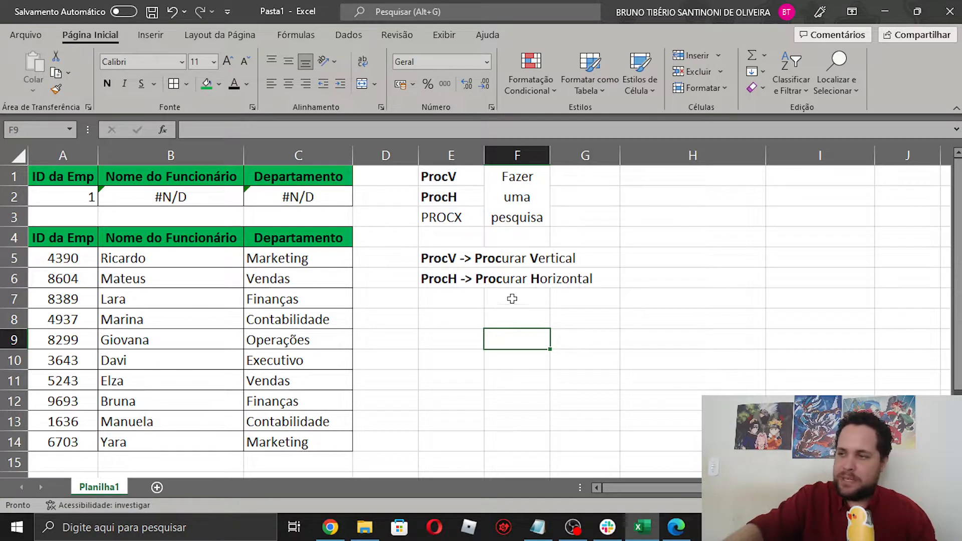
{"action": "double_click", "coordinate": [448, 217]}
{"action": "left_click_drag", "start_coordinate": [468, 215], "coordinate": [399, 217]}
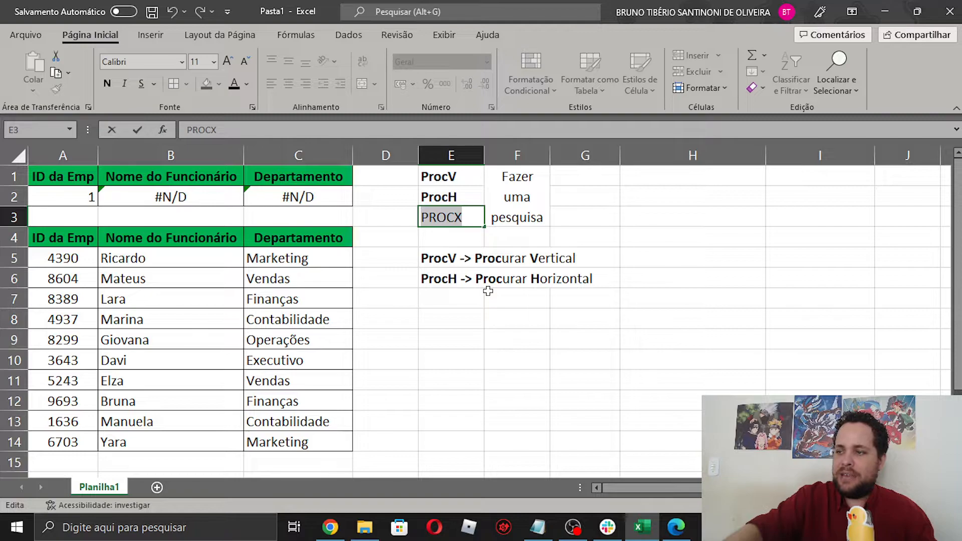
{"action": "key", "text": "Return"}
{"action": "left_click_drag", "start_coordinate": [452, 182], "coordinate": [453, 194]}
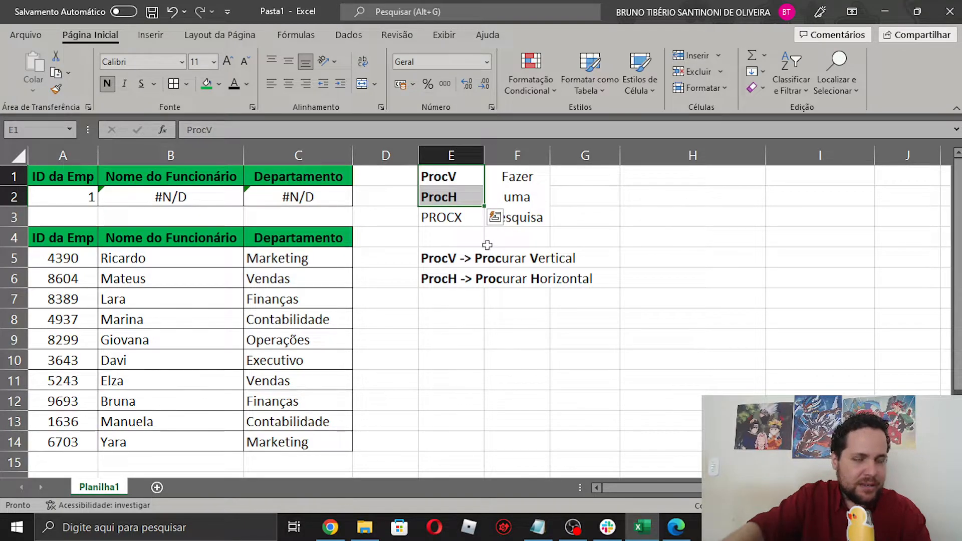
{"action": "left_click", "coordinate": [581, 311]}
{"action": "left_click", "coordinate": [539, 223]}
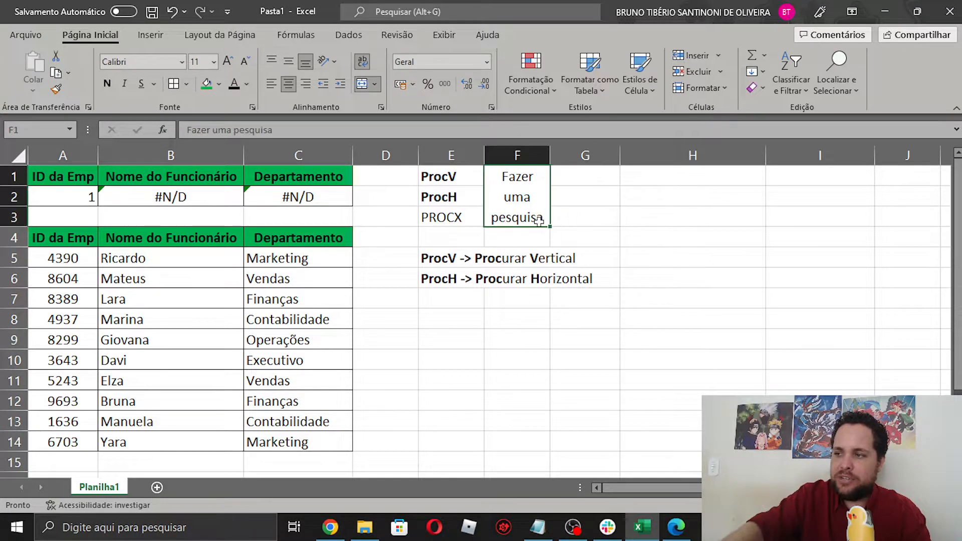
{"action": "left_click", "coordinate": [460, 213]}
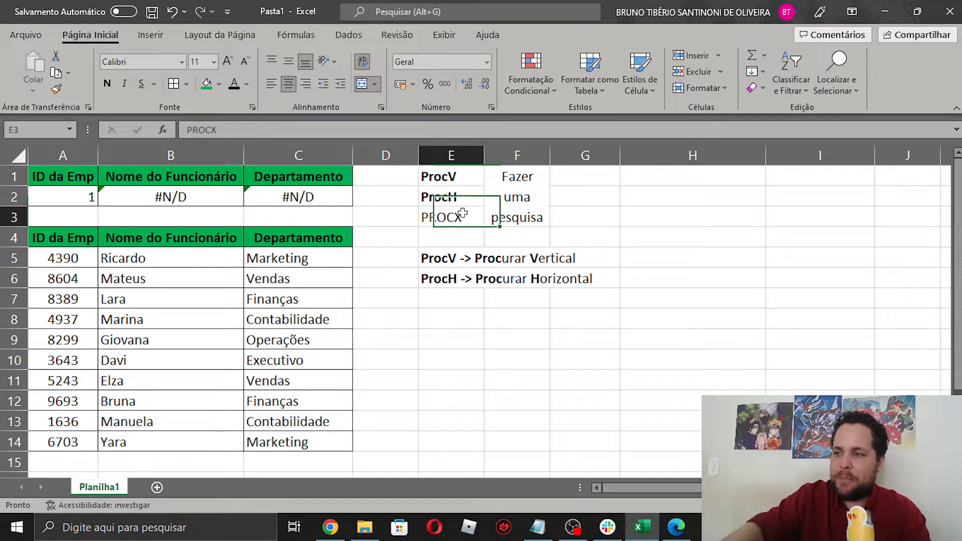
{"action": "left_click", "coordinate": [461, 297]}
Copy the PROCX label from E3 into E7, below the ProcH explanation
{"action": "left_click", "coordinate": [458, 220]}
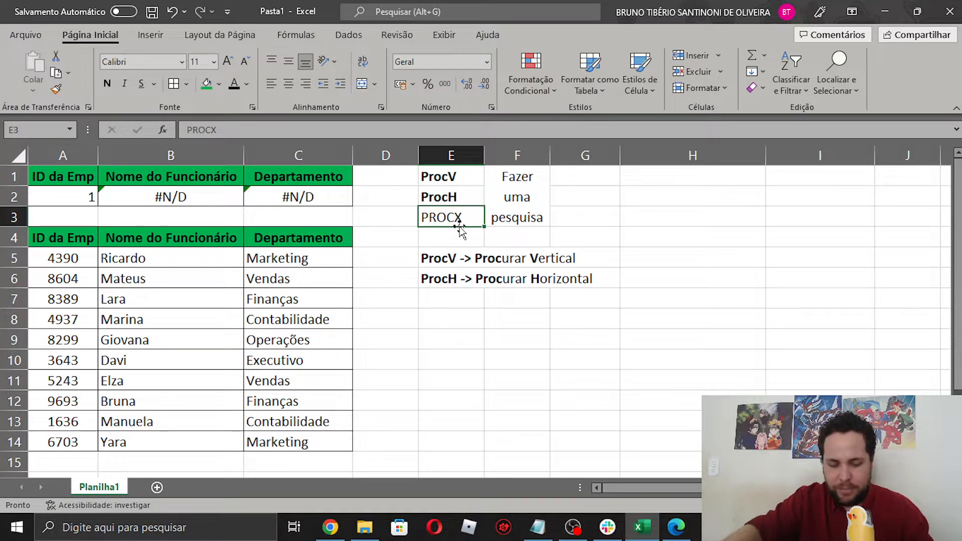
{"action": "key", "text": "ctrl+c"}
{"action": "left_click", "coordinate": [438, 297]}
{"action": "key", "text": "ctrl+v"}
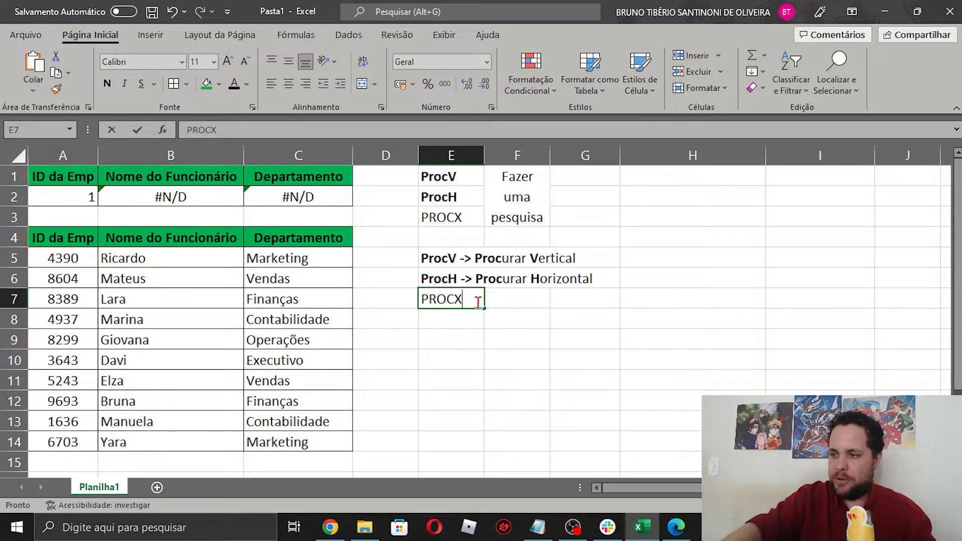
Extend the PROCX label in E7 to read "PROCX - Procurar em qualquer posição com texos e condicionais"
{"action": "double_click", "coordinate": [479, 300]}
{"action": "type", "text": "- Procura em"}
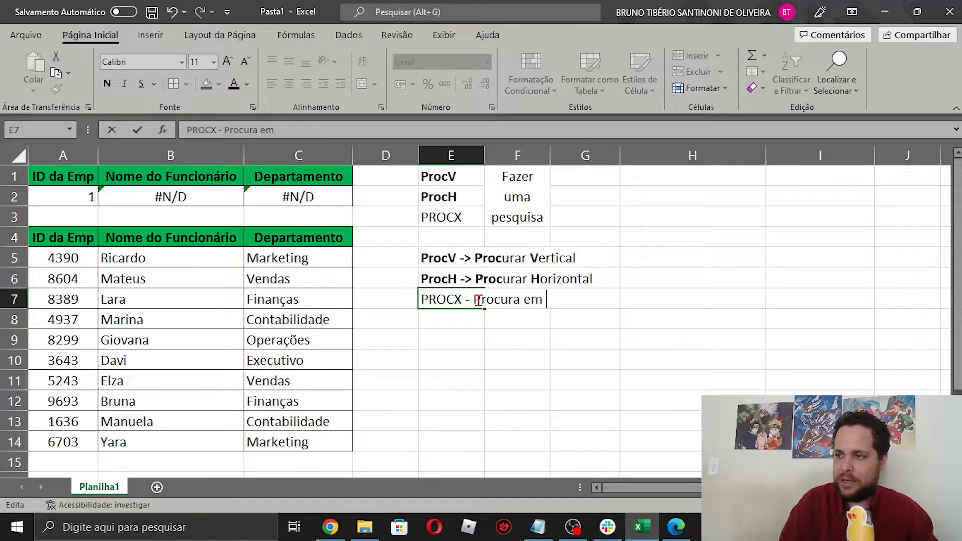
{"action": "key", "text": "BackSpace"}
{"action": "key", "text": "BackSpace"}
{"action": "type", "text": "r"}
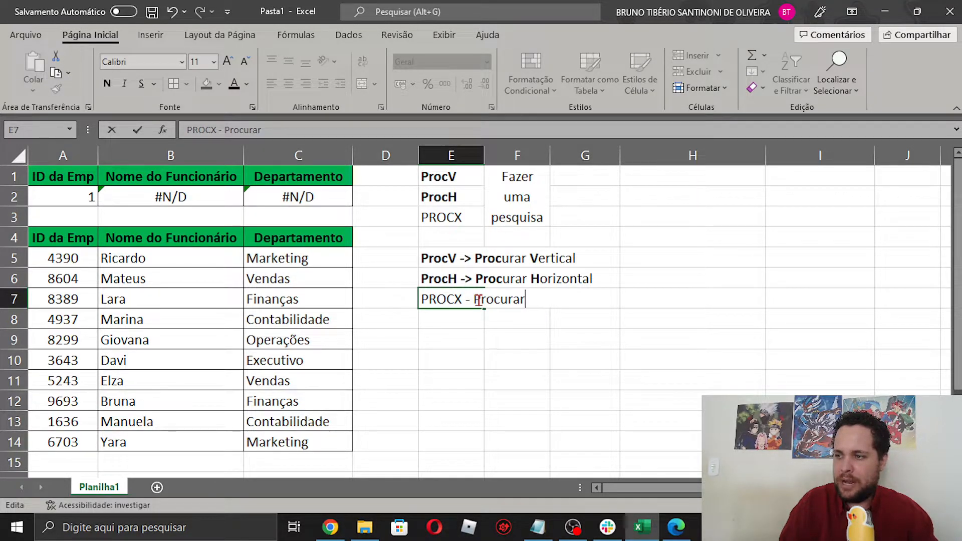
{"action": "type", "text": " em qualquer posição"}
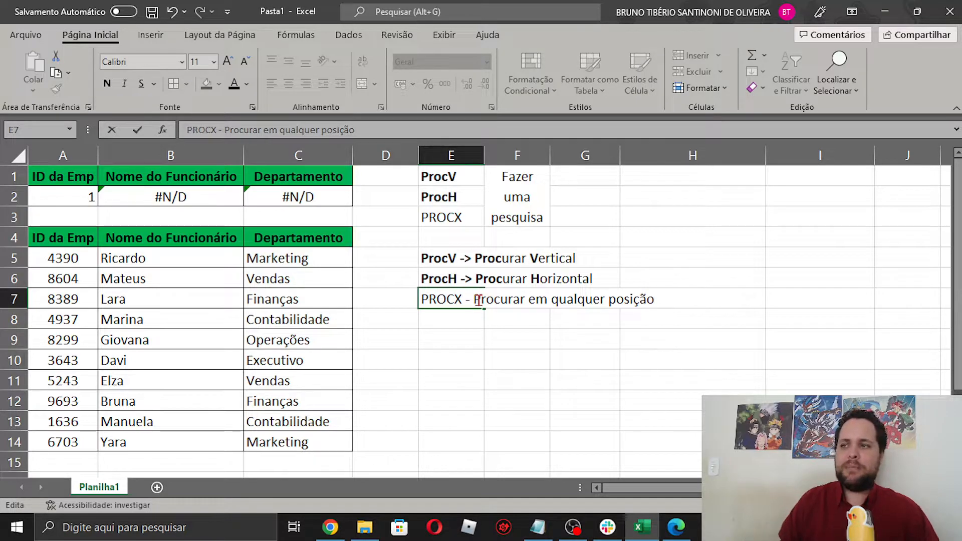
{"action": "type", "text": ","}
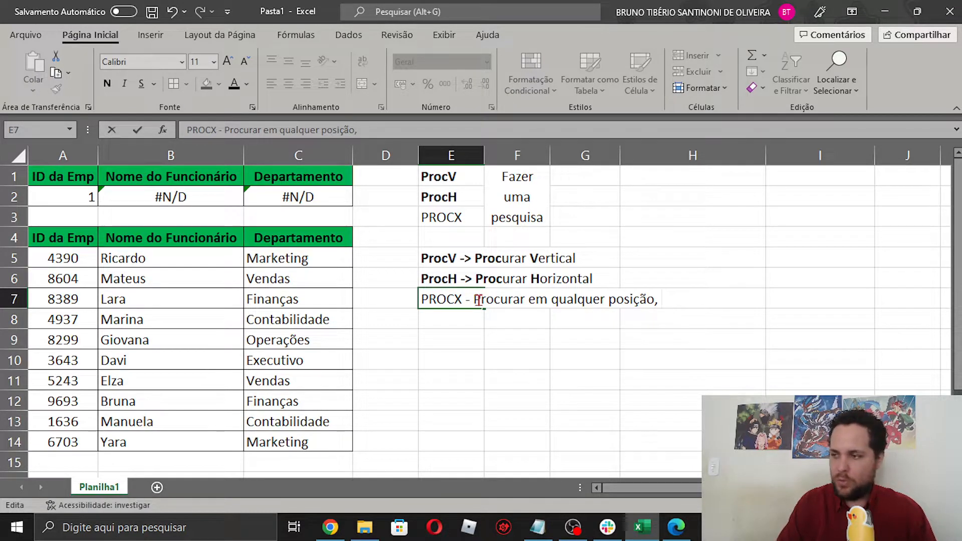
{"action": "key", "text": "BackSpace"}
{"action": "key", "text": "BackSpace"}
{"action": "key", "text": "BackSpace"}
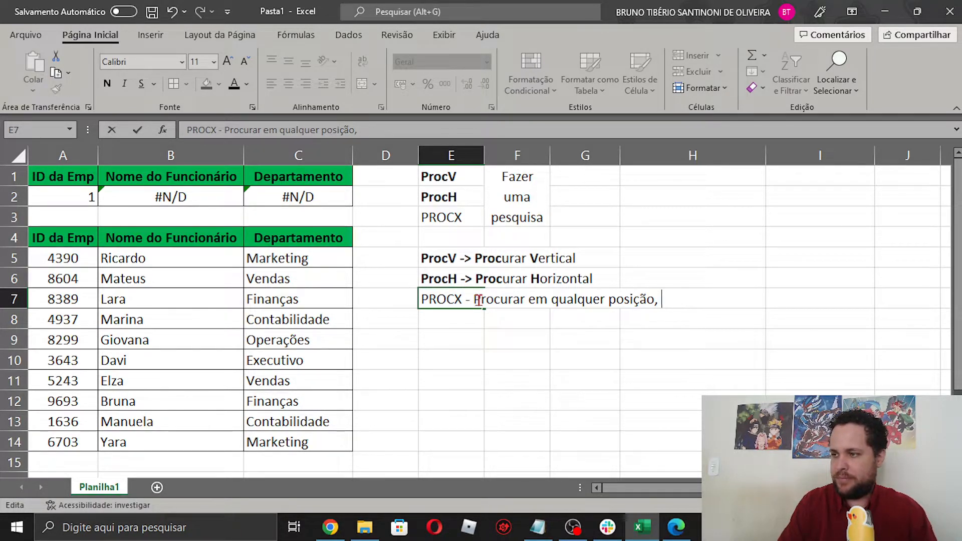
{"action": "type", "text": "com texos e"}
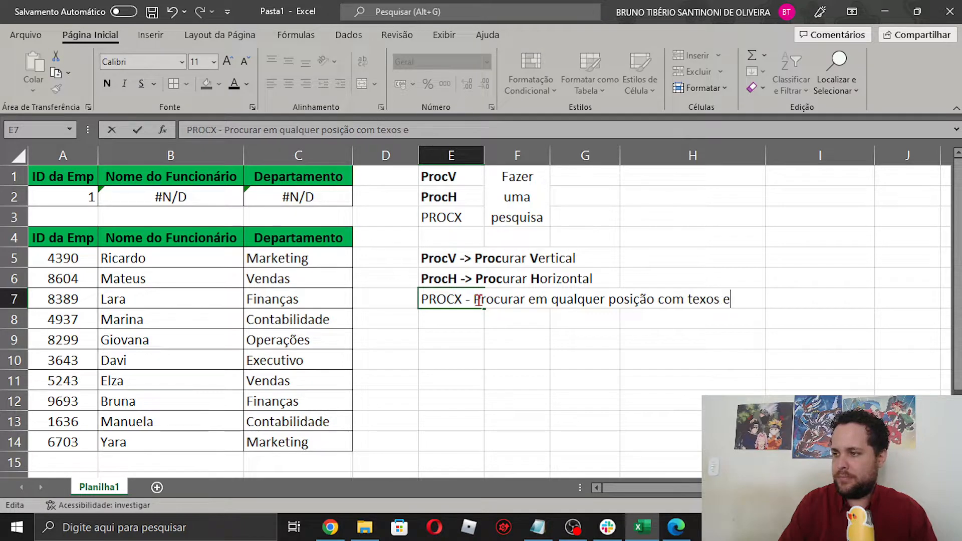
{"action": "type", "text": " condicionais"}
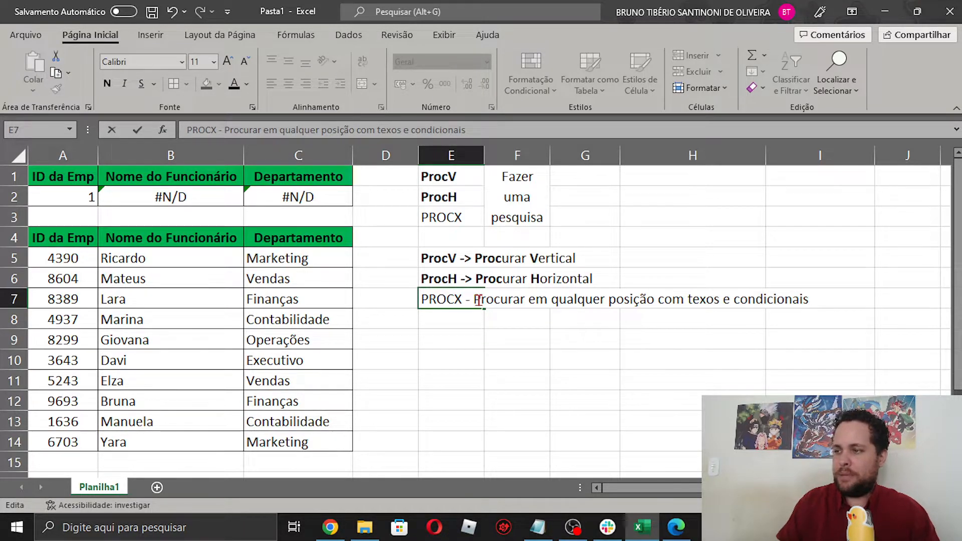
{"action": "key", "text": "Return"}
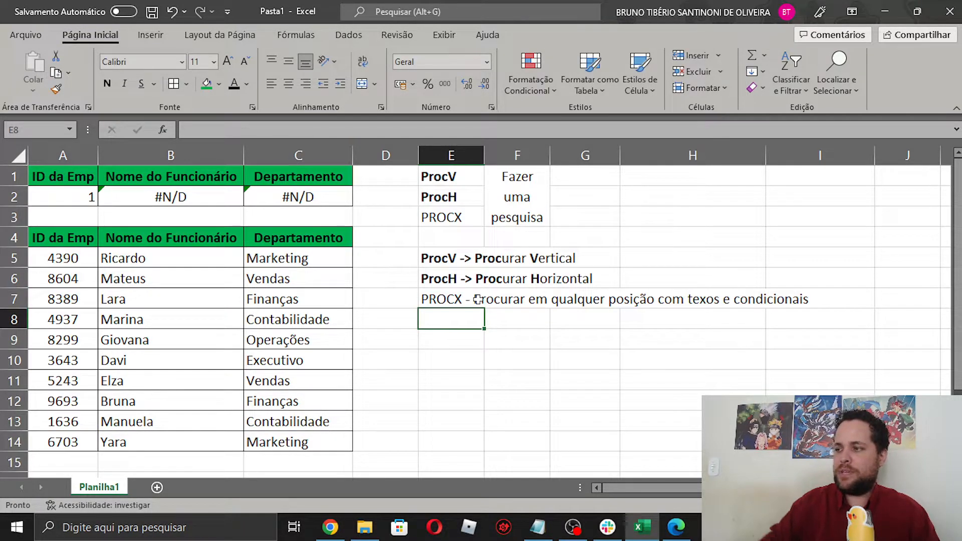
Correct the misspelled word "texos" to "textos" in the PROCX explanation in E7
{"action": "double_click", "coordinate": [451, 301]}
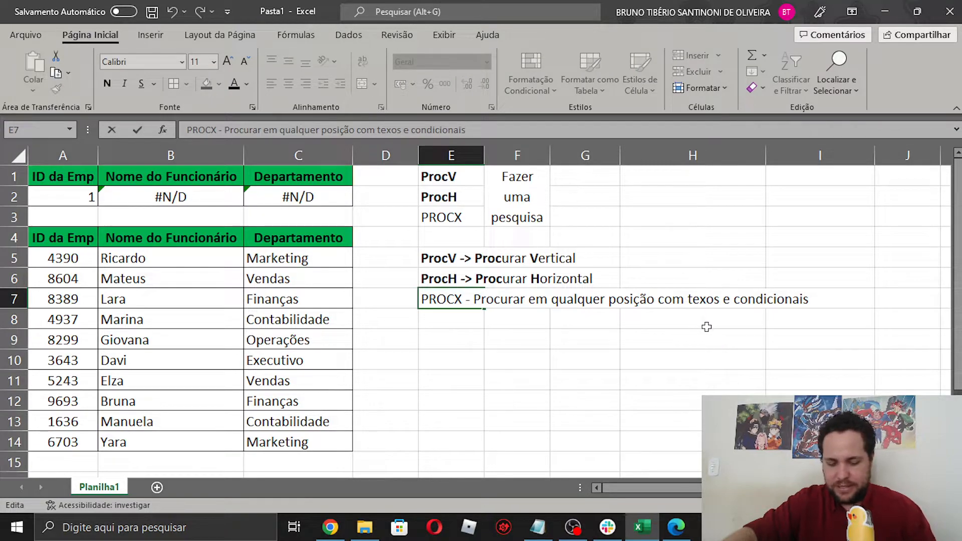
{"action": "left_click", "coordinate": [710, 299]}
{"action": "type", "text": "t"}
{"action": "left_click", "coordinate": [686, 368]}
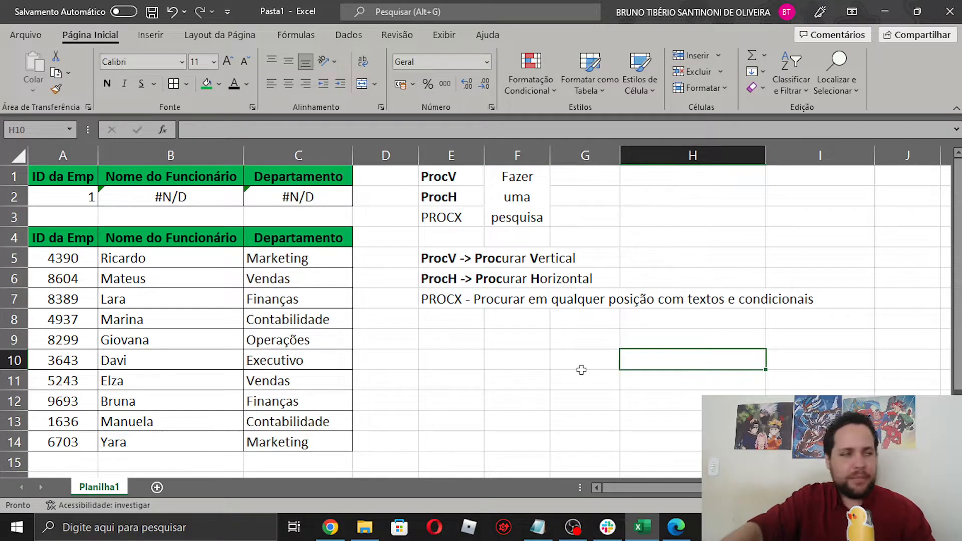
Make only the word PROCX bold at the start of the explanation in E7
{"action": "double_click", "coordinate": [451, 299]}
{"action": "left_click_drag", "start_coordinate": [461, 299], "coordinate": [404, 297]}
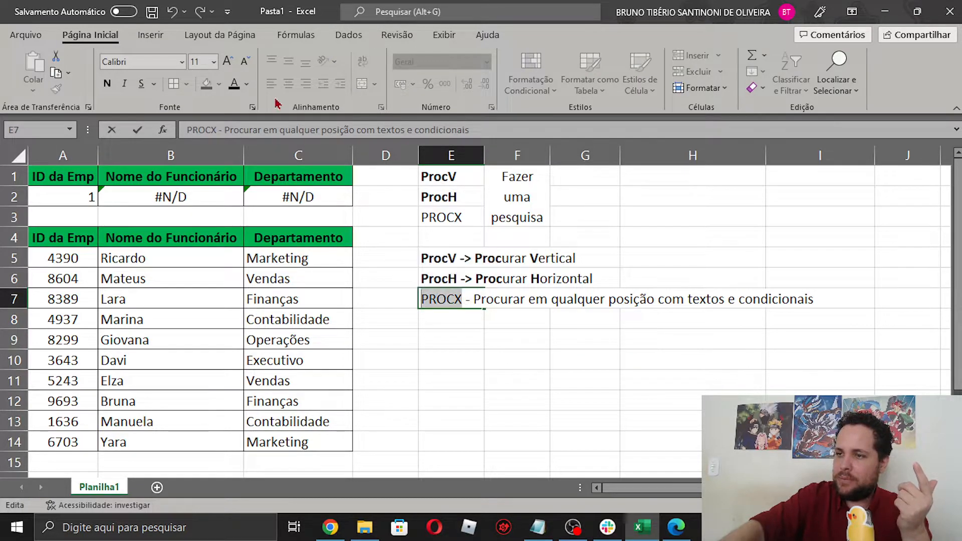
{"action": "left_click", "coordinate": [105, 84]}
{"action": "left_click", "coordinate": [521, 339]}
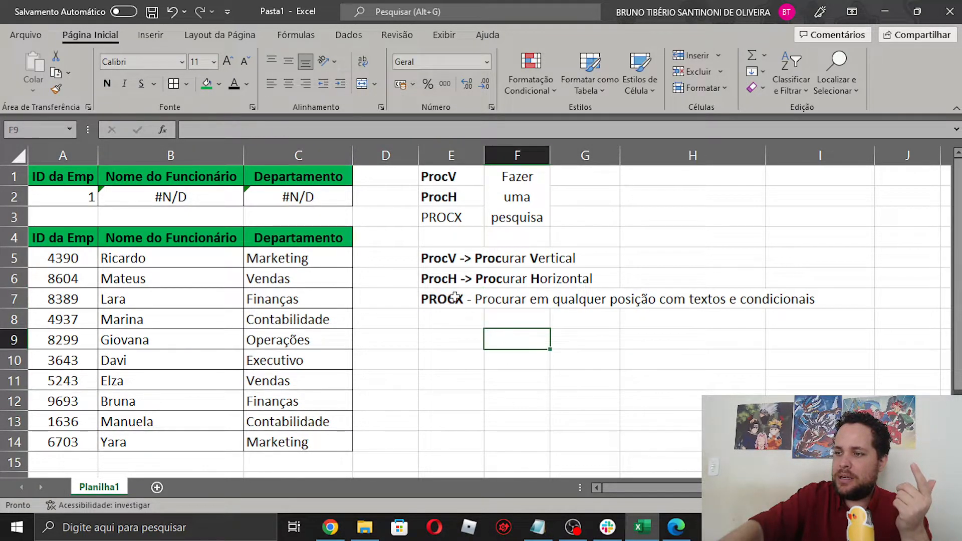
{"action": "left_click", "coordinate": [454, 297]}
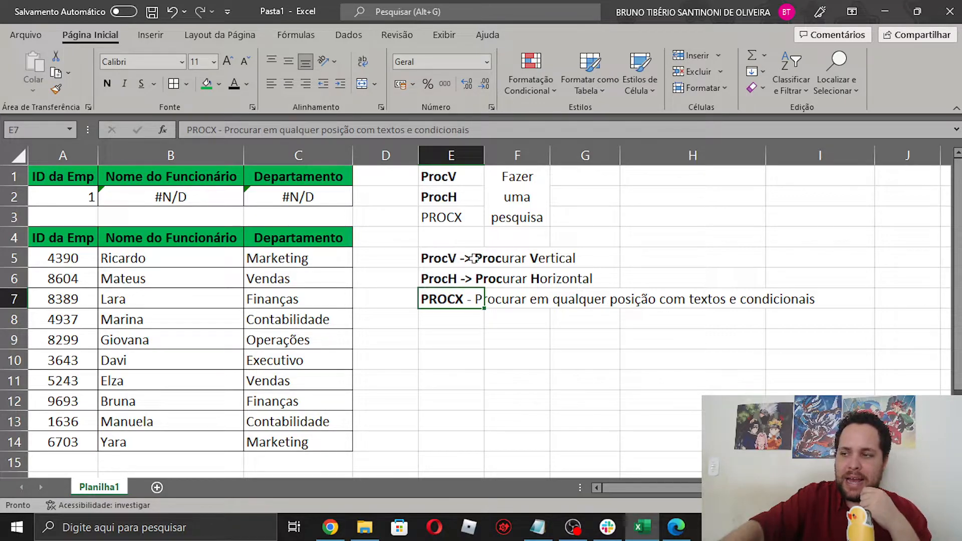
{"action": "left_click", "coordinate": [489, 405]}
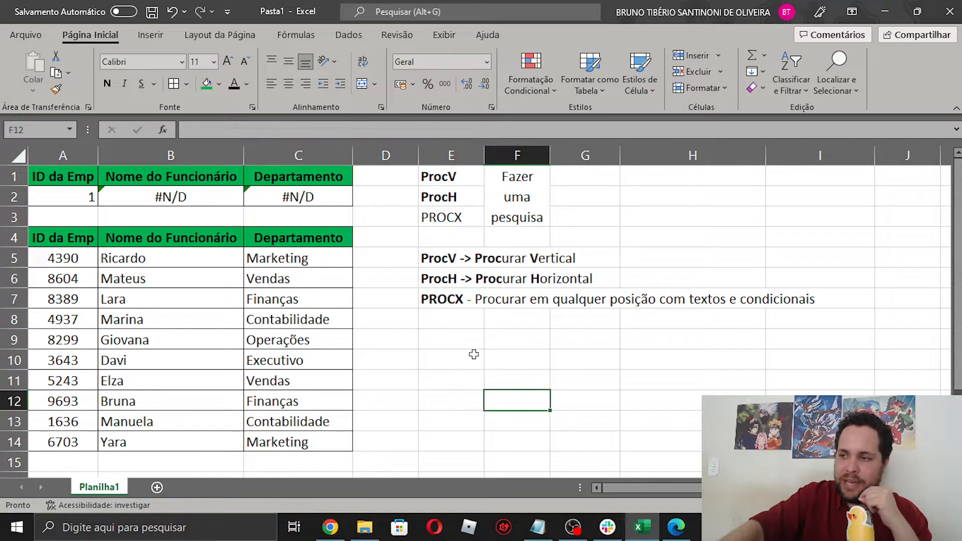
{"action": "left_click", "coordinate": [437, 297]}
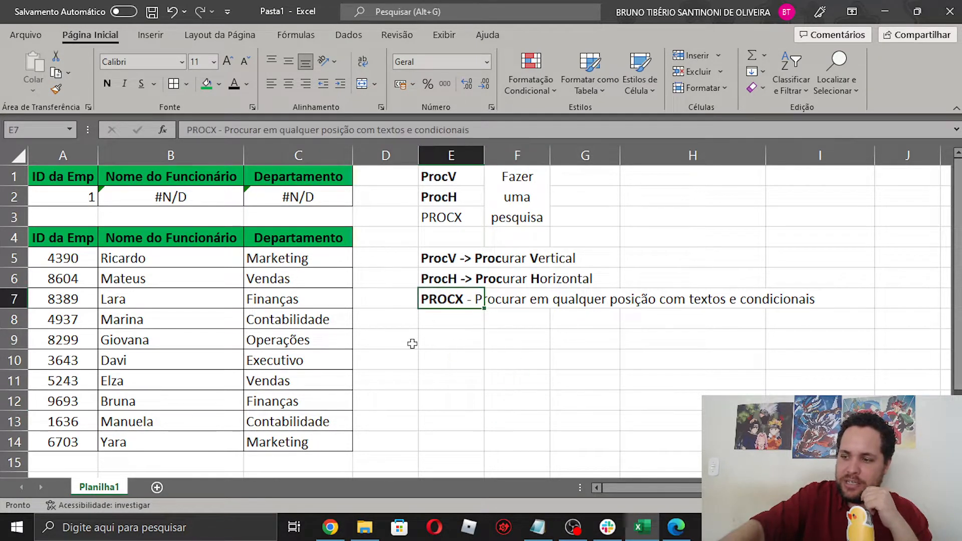
{"action": "double_click", "coordinate": [444, 302]}
{"action": "left_click_drag", "start_coordinate": [466, 300], "coordinate": [402, 300]}
{"action": "key", "text": "ctrl+c"}
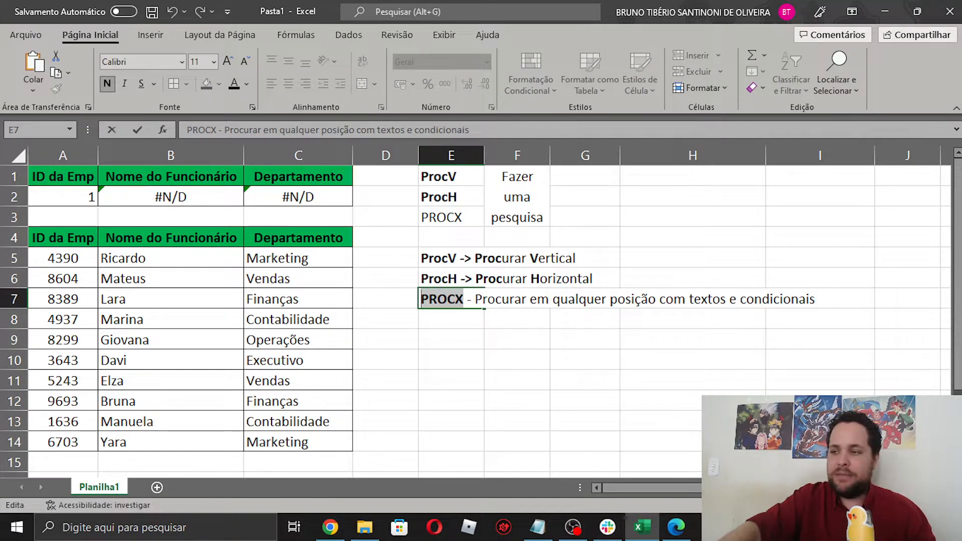
{"action": "key", "text": "alt+Tab"}
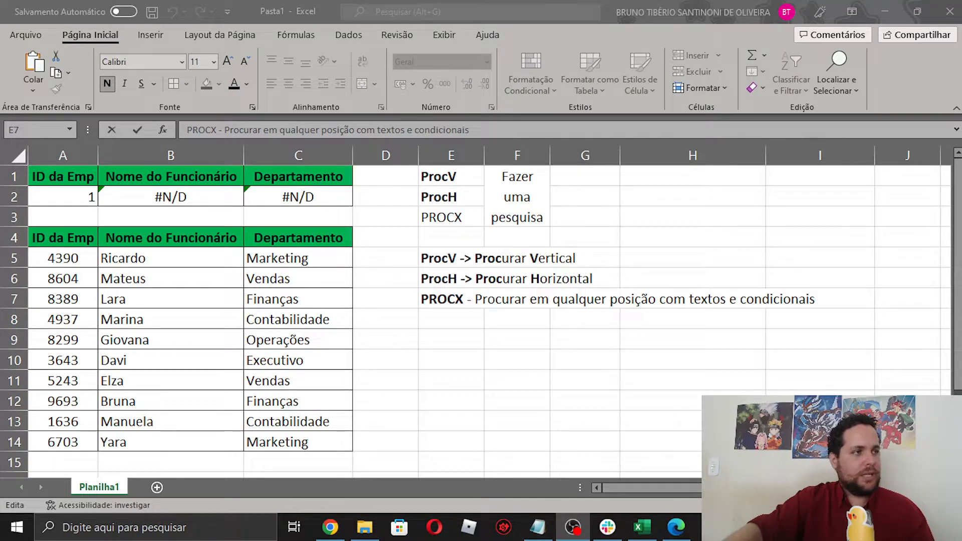
{"action": "left_click", "coordinate": [574, 359]}
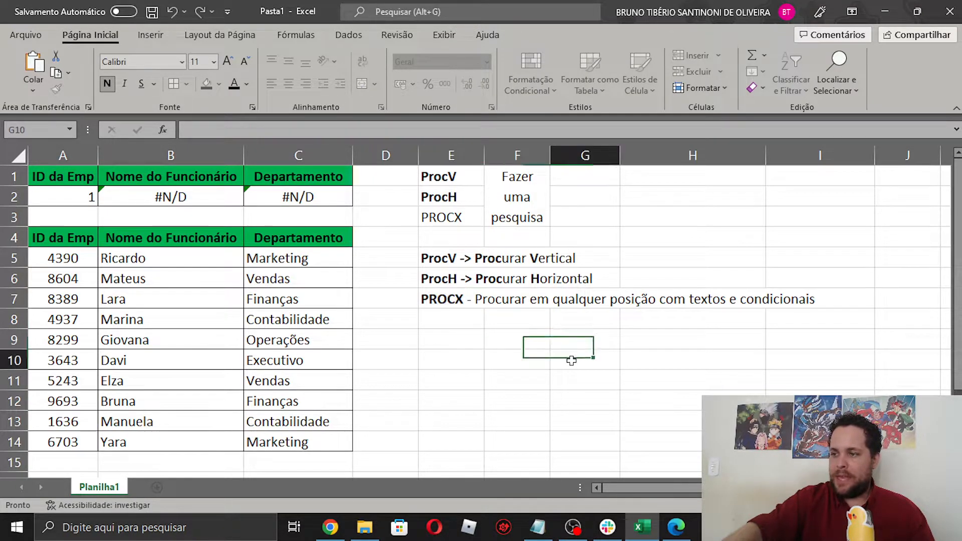
Move the block of function notes in E1:F7 down so that it starts at E6
{"action": "left_click", "coordinate": [486, 357]}
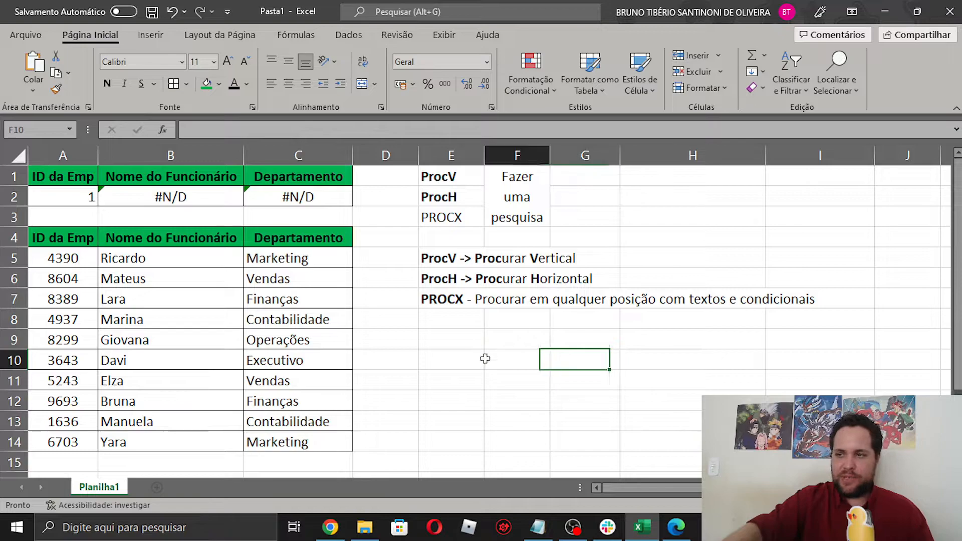
{"action": "left_click_drag", "start_coordinate": [447, 175], "coordinate": [473, 408]}
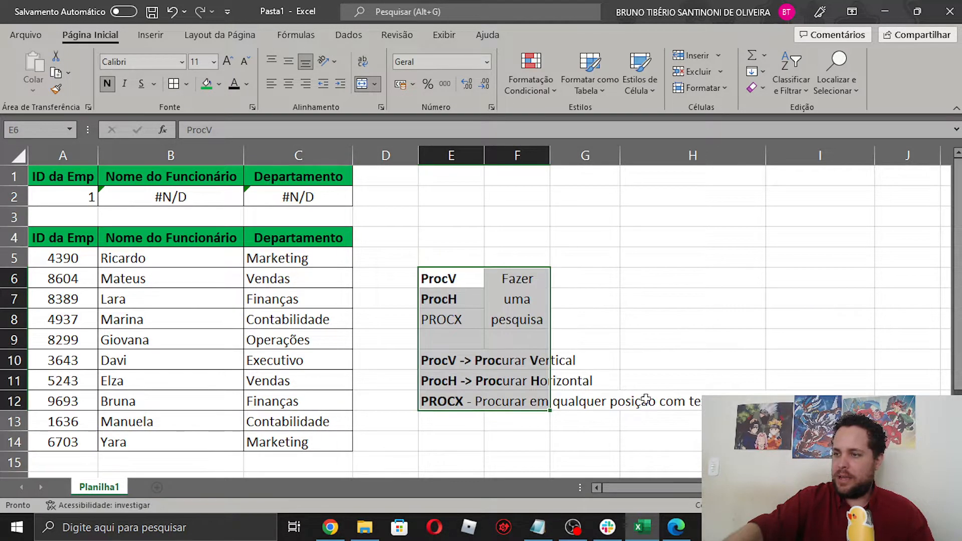
{"action": "left_click", "coordinate": [732, 345]}
Copy the employee lookup header and result row from A1:C2 to E1
{"action": "left_click_drag", "start_coordinate": [61, 174], "coordinate": [285, 199]}
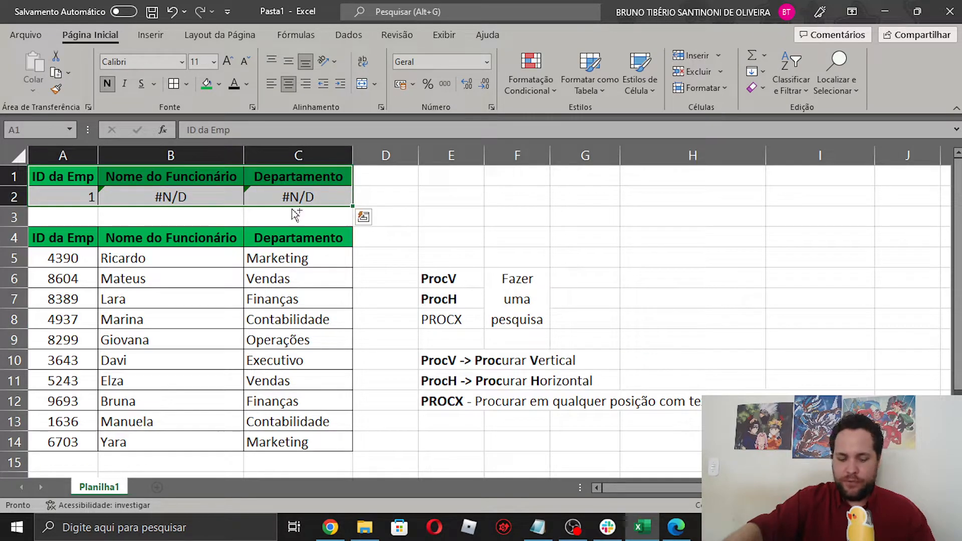
{"action": "key", "text": "ctrl+c"}
{"action": "left_click", "coordinate": [438, 183]}
{"action": "key", "text": "ctrl+v"}
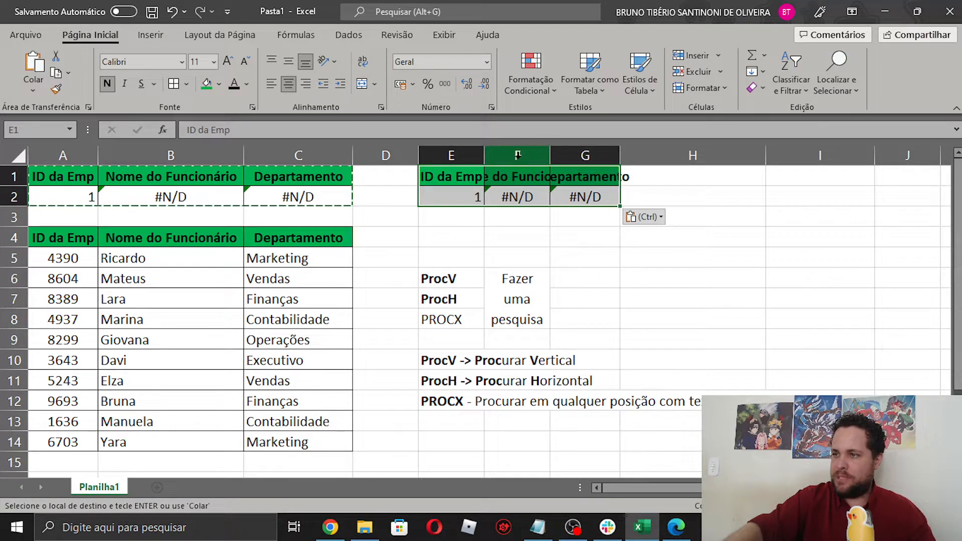
Adjust the widths of columns E, F and G so the copied lookup headers fit
{"action": "double_click", "coordinate": [484, 155]}
{"action": "left_click_drag", "start_coordinate": [847, 161], "coordinate": [527, 160]}
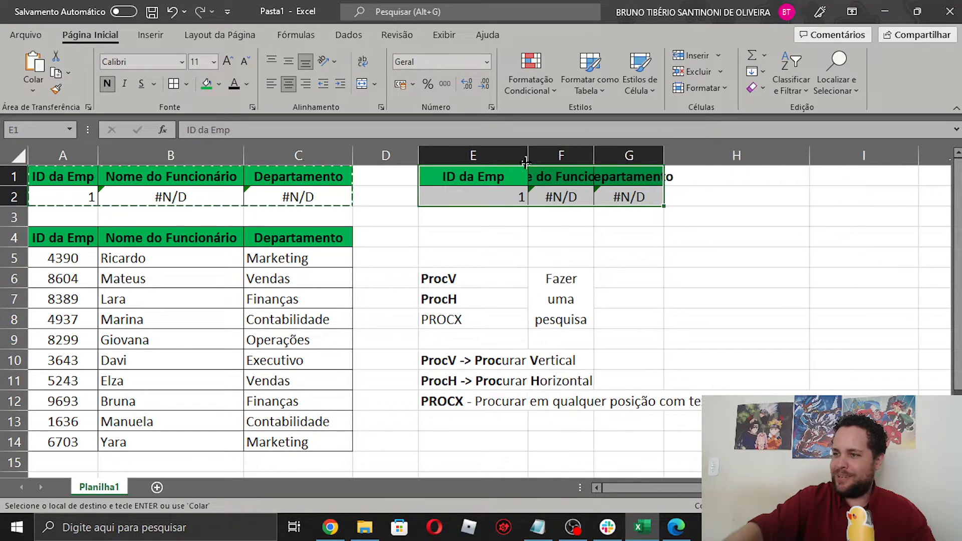
{"action": "double_click", "coordinate": [594, 155]}
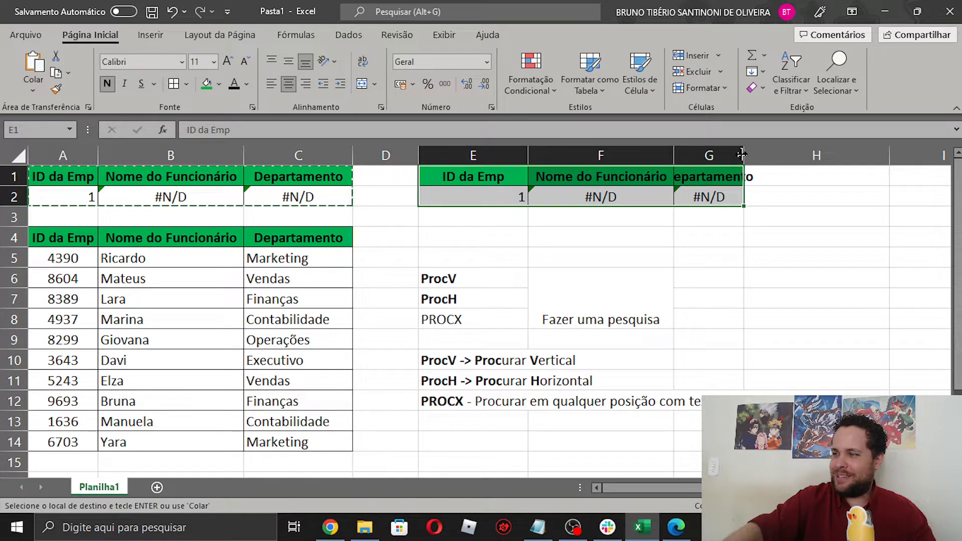
{"action": "double_click", "coordinate": [741, 155]}
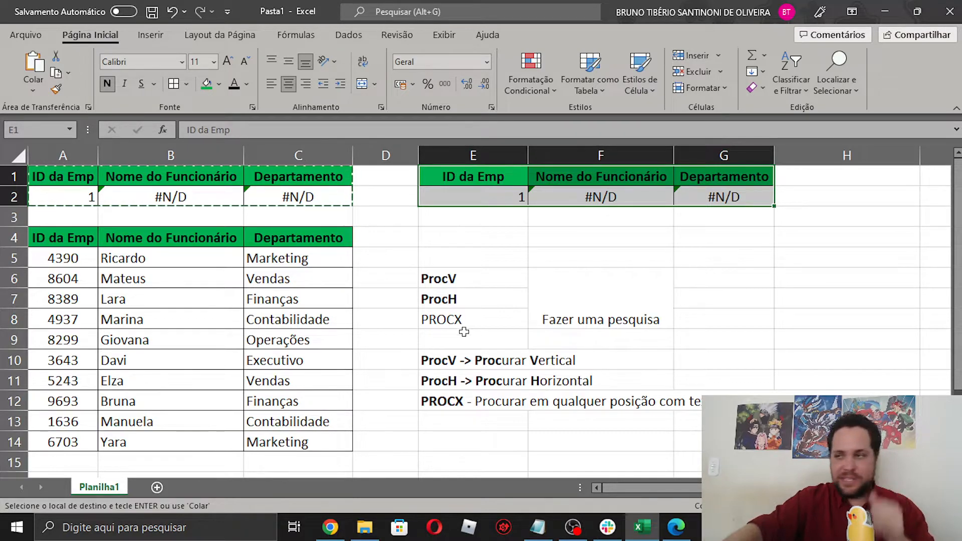
Clear the copied formulas from F2 and G2 below the Nome do Funcionário and Departamento headers
{"action": "left_click", "coordinate": [519, 300]}
{"action": "left_click", "coordinate": [565, 198]}
{"action": "key", "text": "Delete"}
{"action": "left_click", "coordinate": [698, 193]}
{"action": "key", "text": "Delete"}
{"action": "left_click", "coordinate": [669, 293]}
Begin a PROCX formula in F2 with E2 as the lookup value
{"action": "left_click", "coordinate": [563, 195]}
{"action": "type", "text": "=proc"}
{"action": "key", "text": "Down"}
{"action": "key", "text": "Down"}
{"action": "key", "text": "Down"}
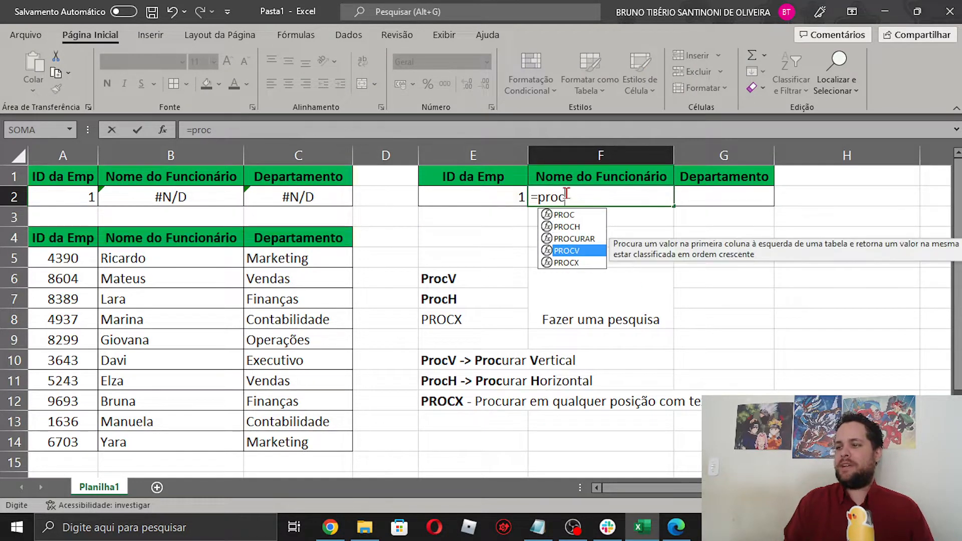
{"action": "key", "text": "Down"}
{"action": "key", "text": "Tab"}
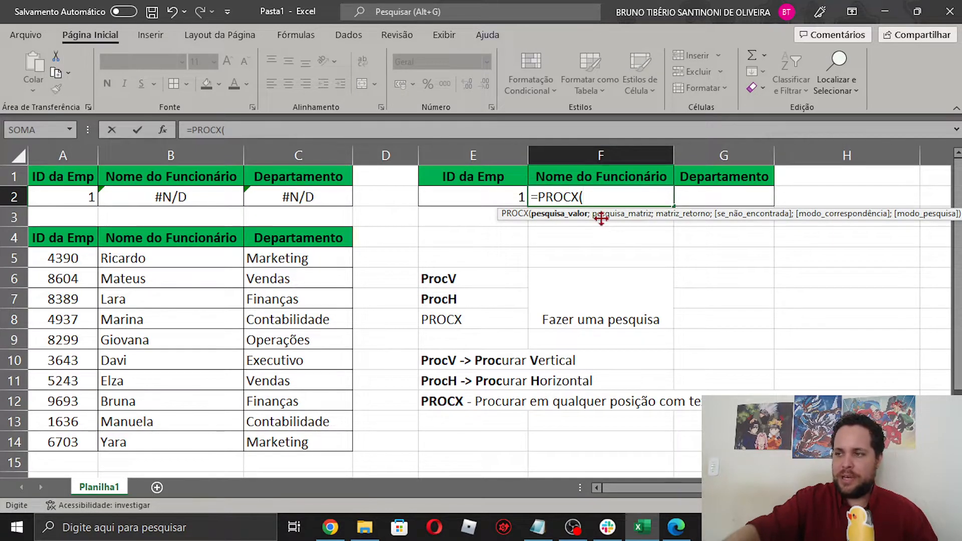
{"action": "left_click", "coordinate": [491, 196]}
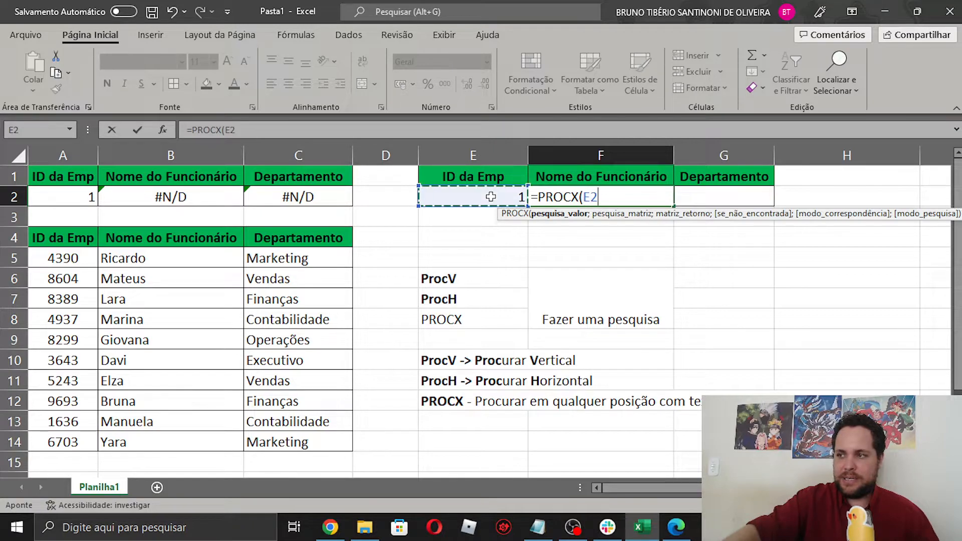
{"action": "type", "text": ";"}
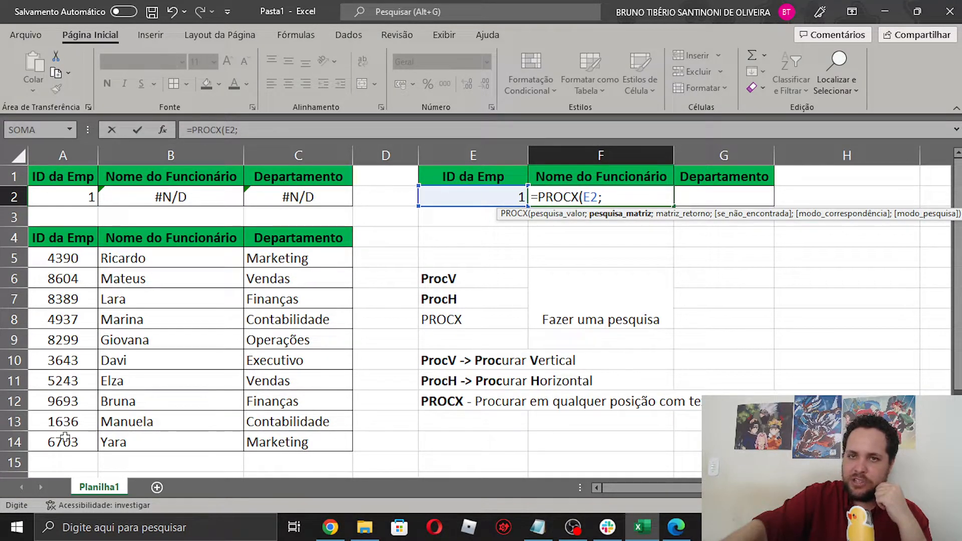
{"action": "left_click_drag", "start_coordinate": [65, 257], "coordinate": [282, 439]}
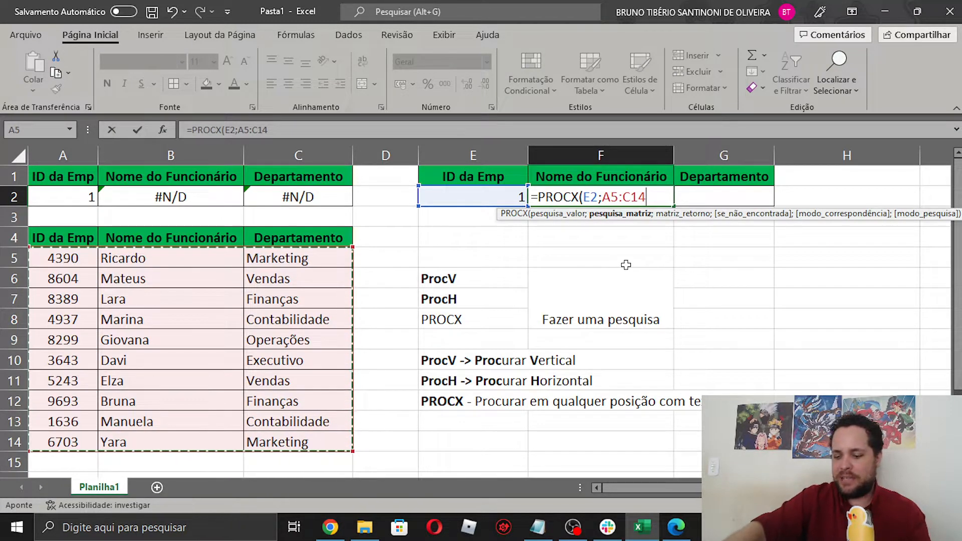
{"action": "key", "text": "BackSpace"}
{"action": "key", "text": "BackSpace"}
{"action": "key", "text": "BackSpace"}
{"action": "key", "text": "BackSpace"}
{"action": "key", "text": "BackSpace"}
{"action": "key", "text": "BackSpace"}
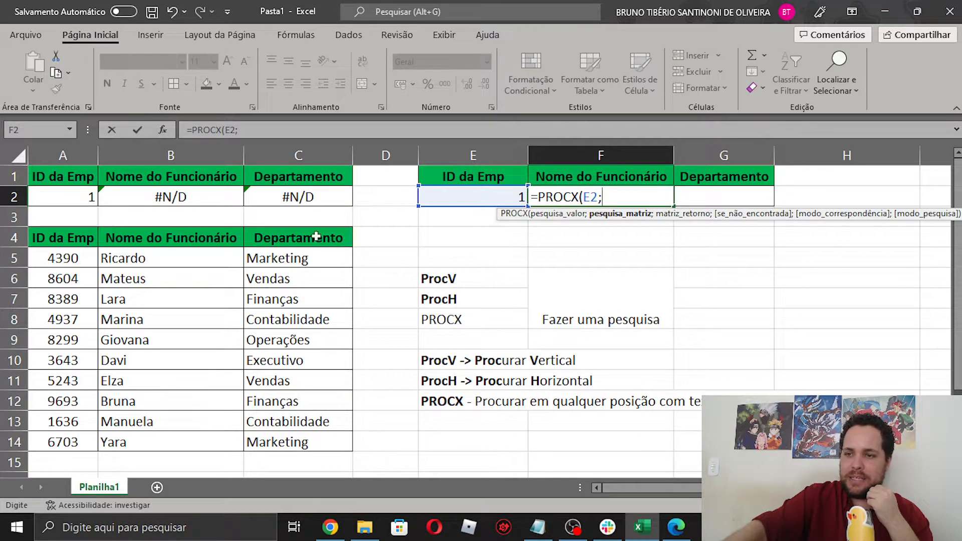
Add A5:A14 as the lookup array and B5:B14 as the return array of the PROCX formula in F2
{"action": "left_click_drag", "start_coordinate": [64, 258], "coordinate": [68, 441]}
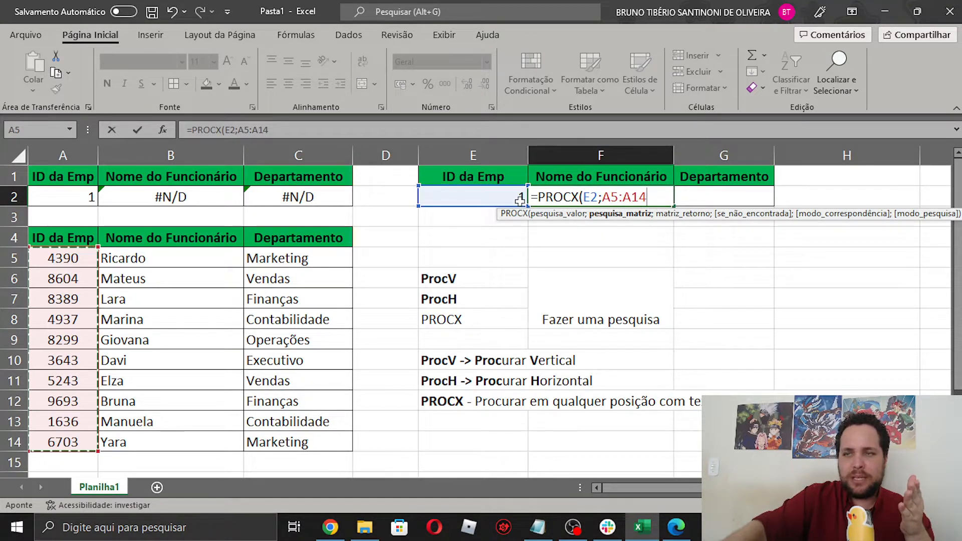
{"action": "type", "text": ";"}
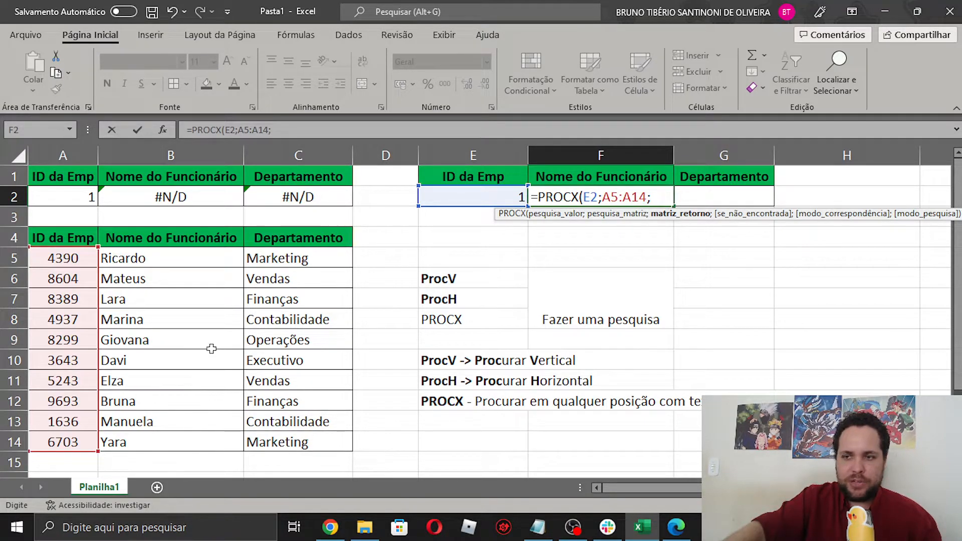
{"action": "left_click_drag", "start_coordinate": [160, 262], "coordinate": [142, 435]}
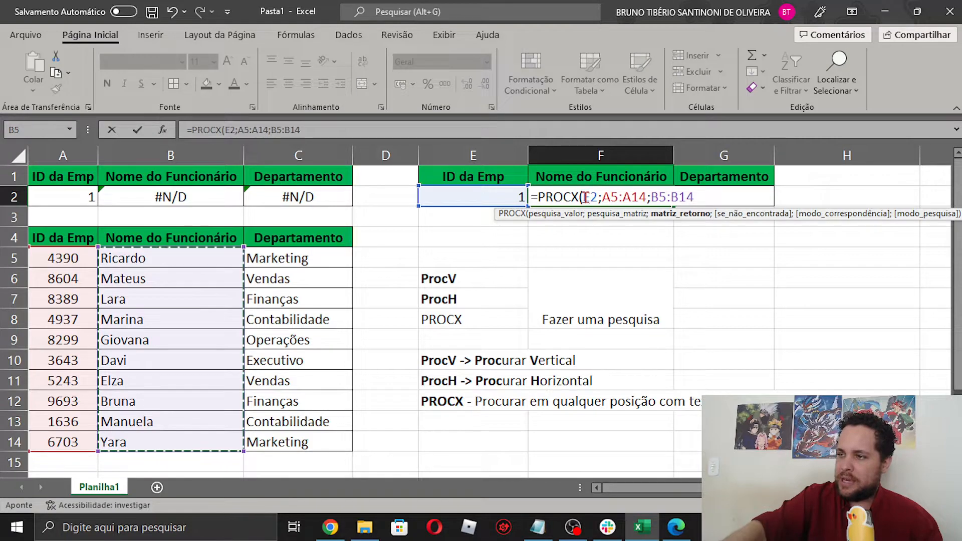
{"action": "left_click_drag", "start_coordinate": [585, 197], "coordinate": [700, 197]}
{"action": "left_click", "coordinate": [714, 198]}
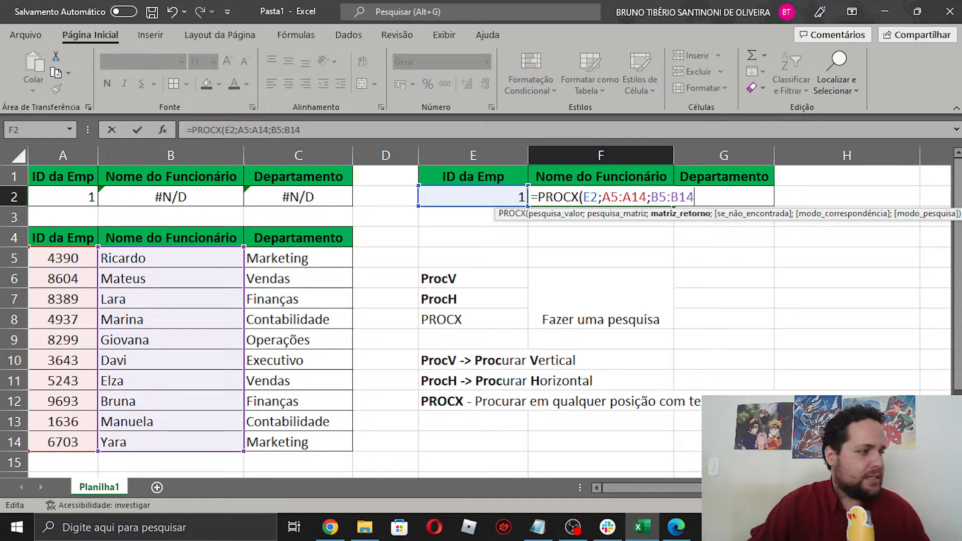
Switch to the PROCX support article in Chrome and examine the match types listed for the [modo_correspondência] argument
{"action": "key", "text": "alt+Tab"}
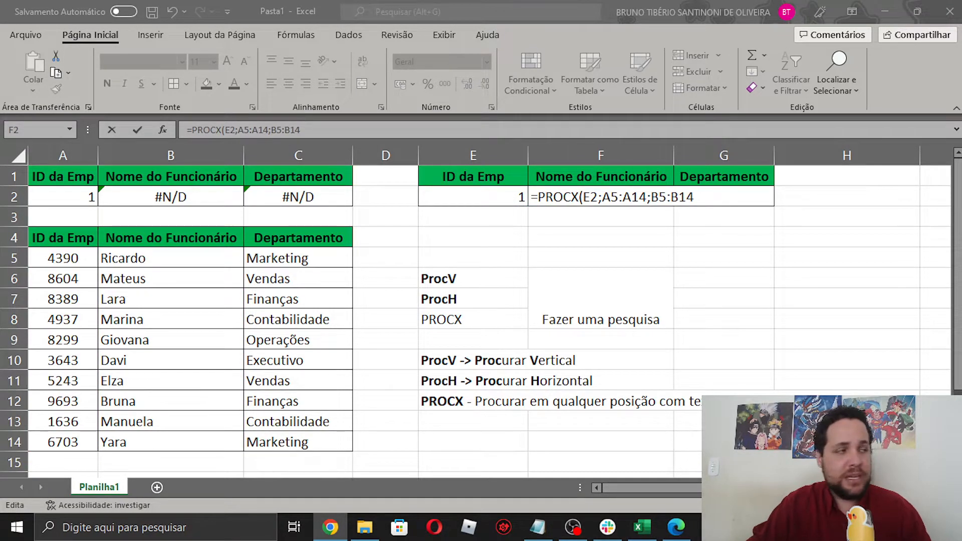
{"action": "left_click_drag", "start_coordinate": [0, 128], "coordinate": [395, 4]}
{"action": "mouse_move", "coordinate": [958, 206]}
{"action": "left_mouse_down"}
{"action": "mouse_move", "coordinate": [959, 192]}
{"action": "mouse_move", "coordinate": [959, 217]}
{"action": "left_mouse_up"}
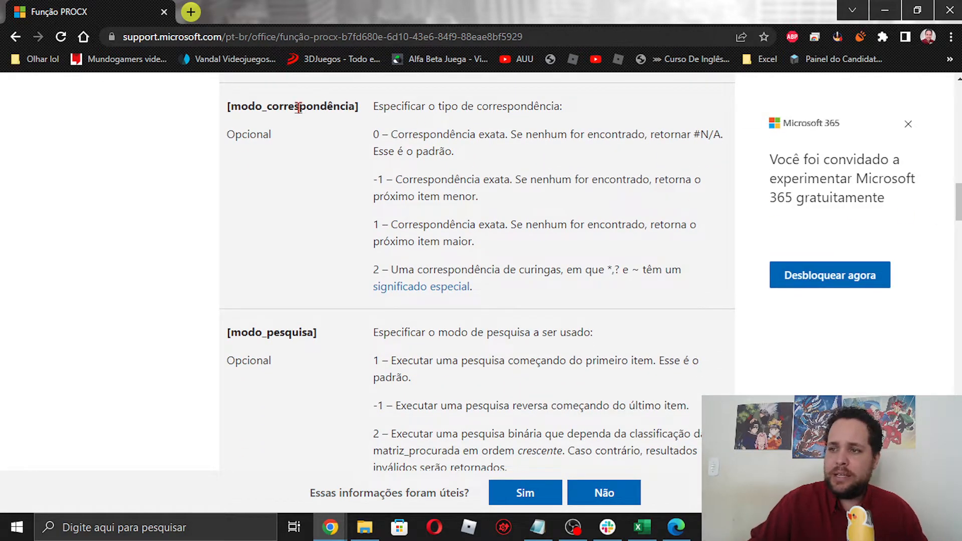
{"action": "left_click_drag", "start_coordinate": [258, 108], "coordinate": [316, 106]}
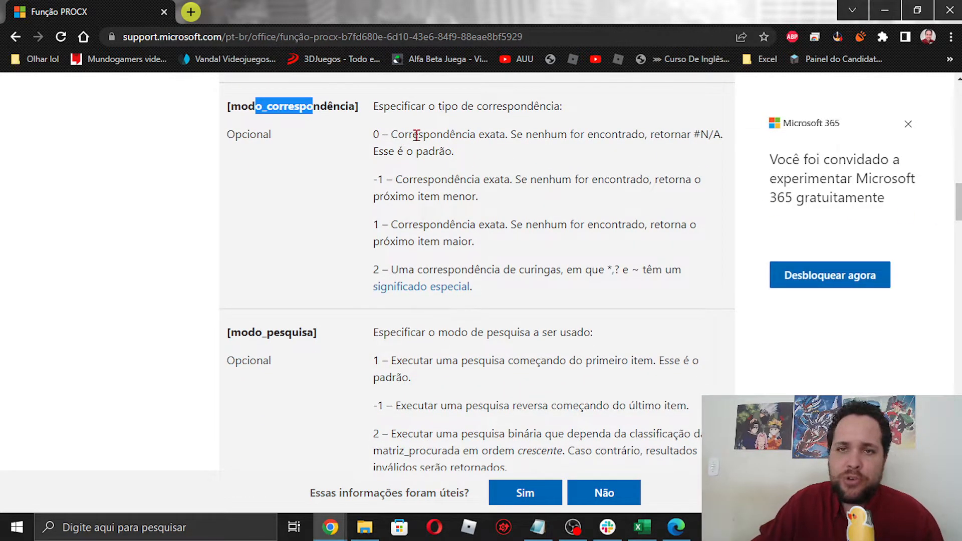
{"action": "left_click_drag", "start_coordinate": [398, 135], "coordinate": [490, 135]}
{"action": "left_click_drag", "start_coordinate": [417, 181], "coordinate": [483, 180]}
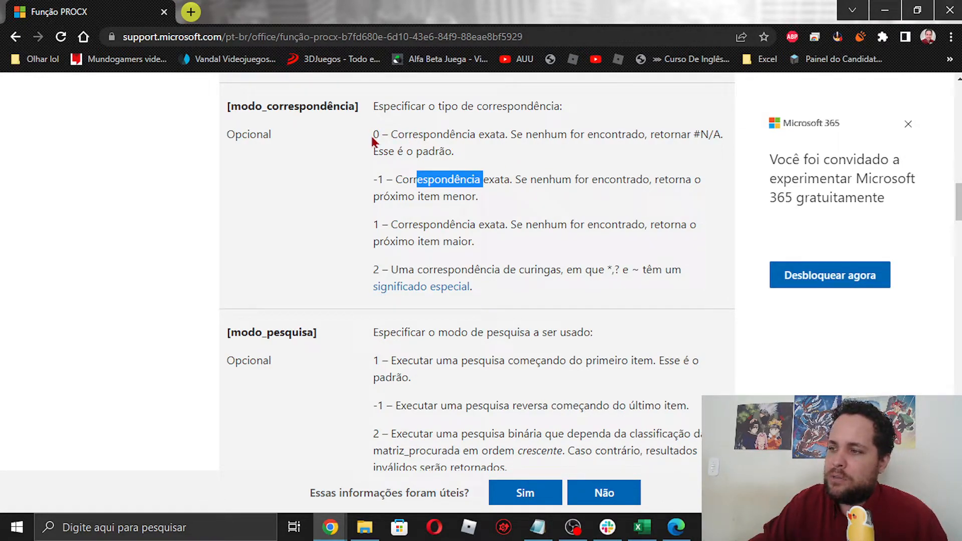
{"action": "left_click", "coordinate": [421, 211]}
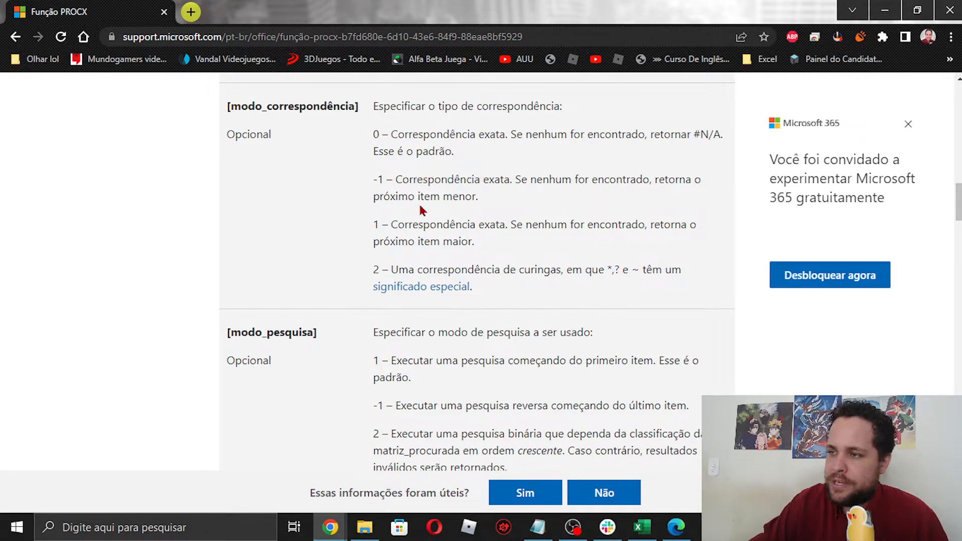
Read the description of match mode 0, including what it returns when nothing is found
{"action": "left_click_drag", "start_coordinate": [375, 138], "coordinate": [454, 136]}
{"action": "left_click", "coordinate": [473, 136]}
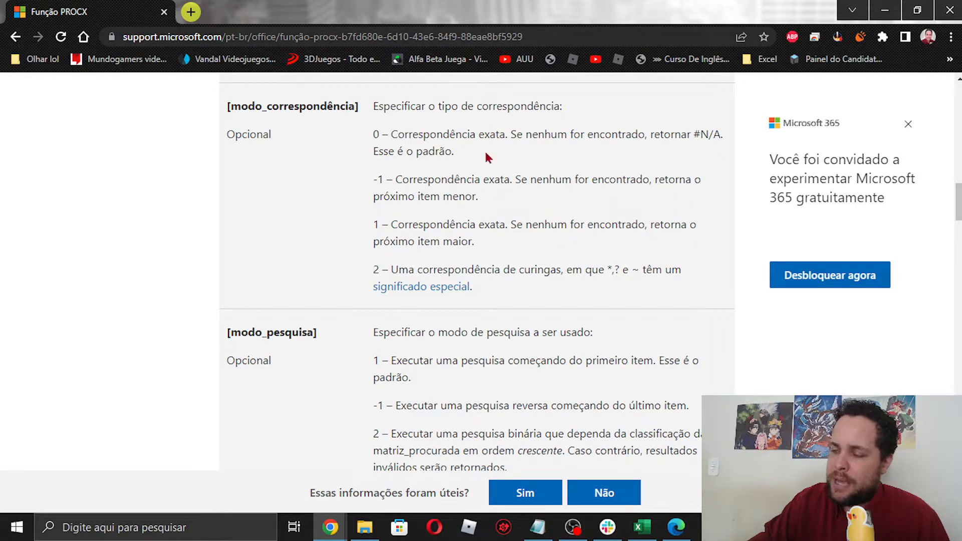
{"action": "left_click_drag", "start_coordinate": [516, 134], "coordinate": [615, 132]}
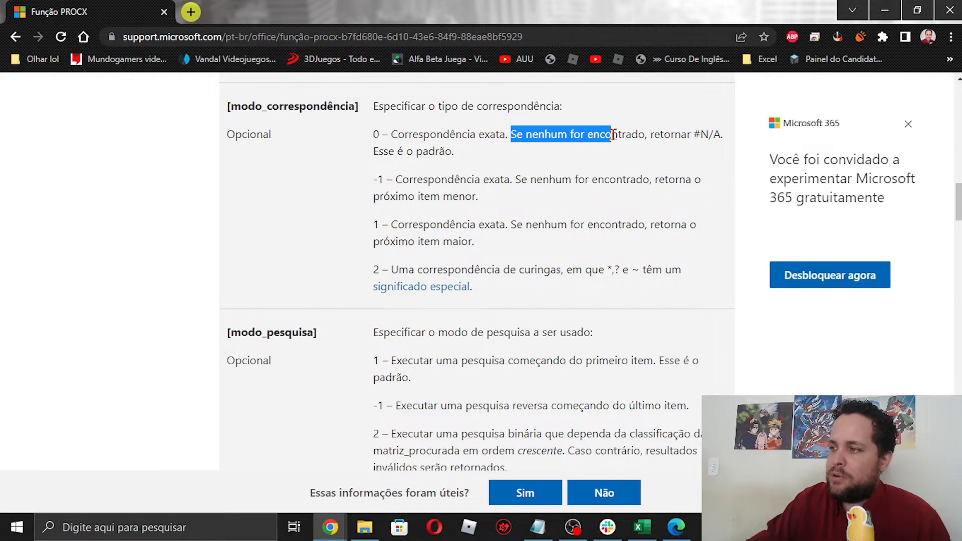
{"action": "left_click", "coordinate": [696, 131]}
{"action": "left_click_drag", "start_coordinate": [696, 131], "coordinate": [724, 135]}
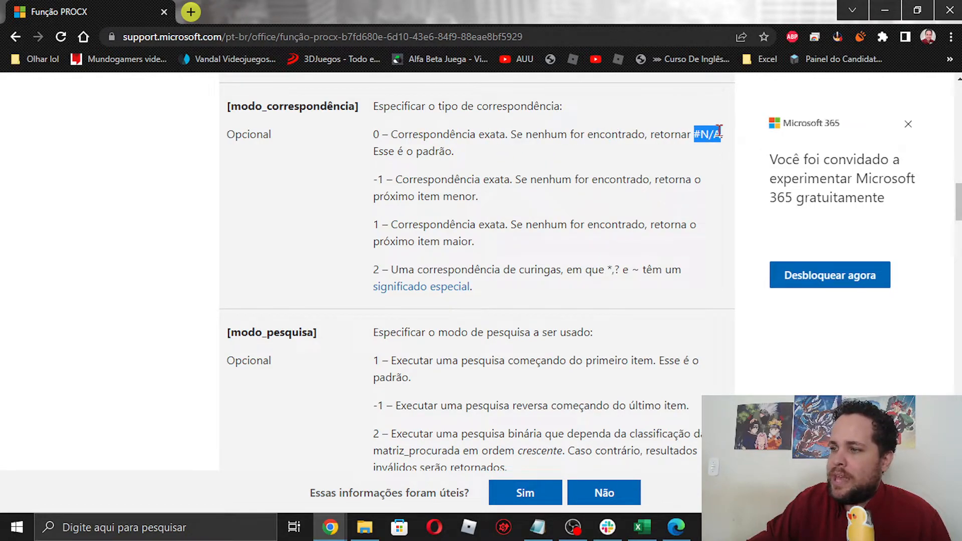
Uncover the PROCV results in B2:C2 of the sheet, and return to the [modo_correspondência] section of the full-size article
{"action": "left_click_drag", "start_coordinate": [512, 23], "coordinate": [523, 244]}
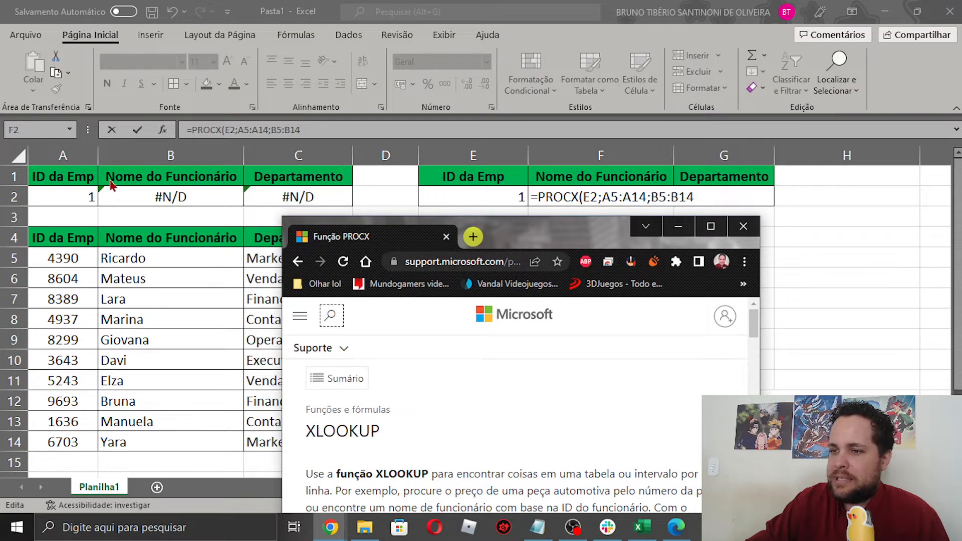
{"action": "left_click_drag", "start_coordinate": [330, 240], "coordinate": [319, 265]}
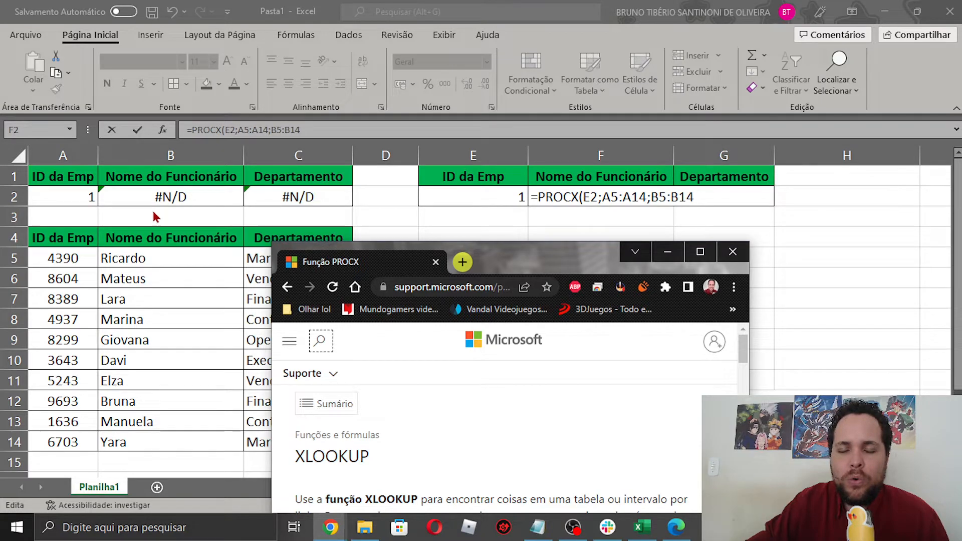
{"action": "left_click_drag", "start_coordinate": [525, 260], "coordinate": [486, 286]}
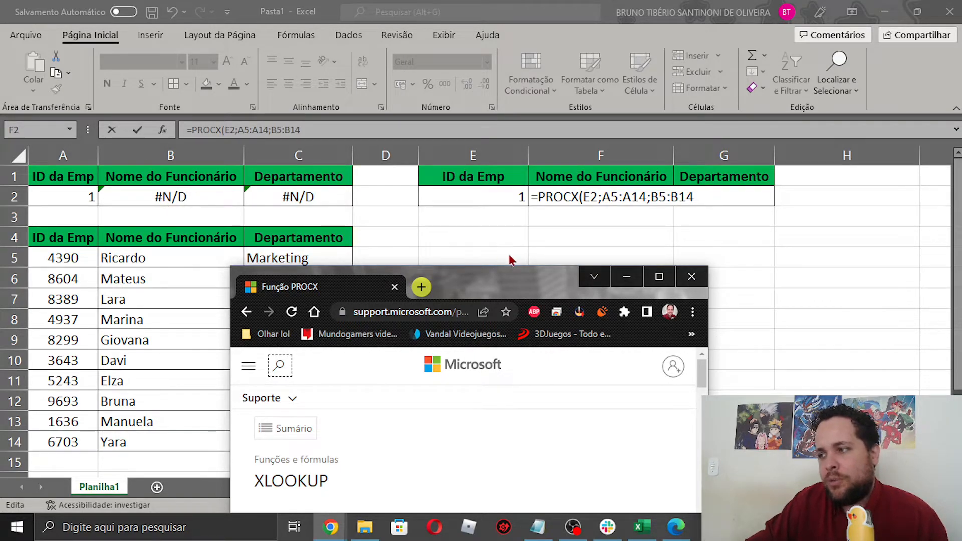
{"action": "double_click", "coordinate": [482, 285]}
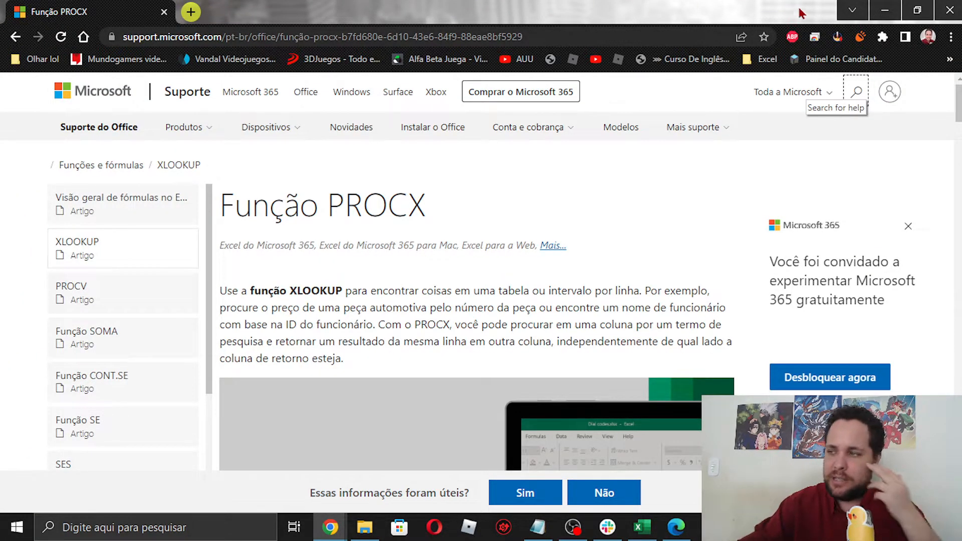
{"action": "left_click_drag", "start_coordinate": [959, 101], "coordinate": [949, 204]}
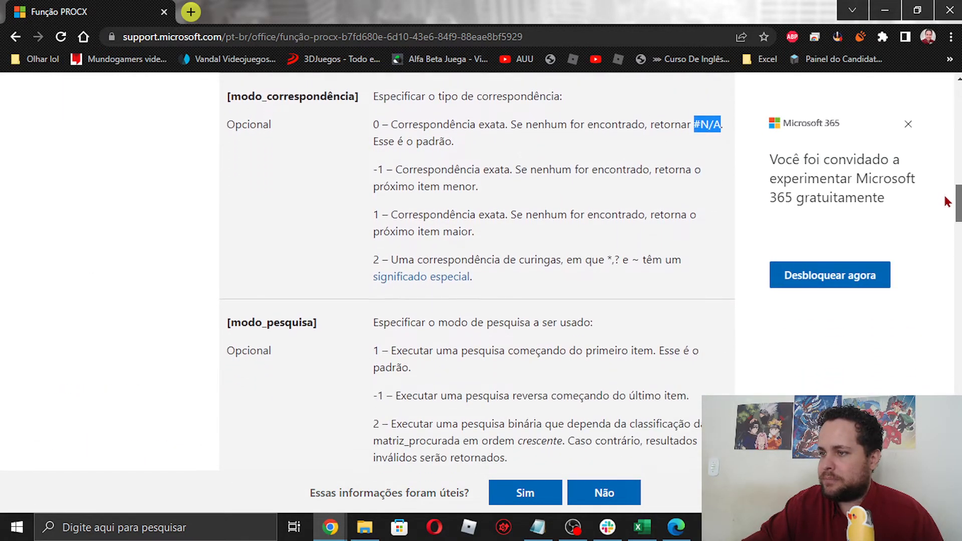
Read the descriptions of match modes -1, 1 and 2 in the [modo_correspondência] section
{"action": "left_click_drag", "start_coordinate": [374, 169], "coordinate": [610, 170]}
{"action": "left_click", "coordinate": [429, 169]}
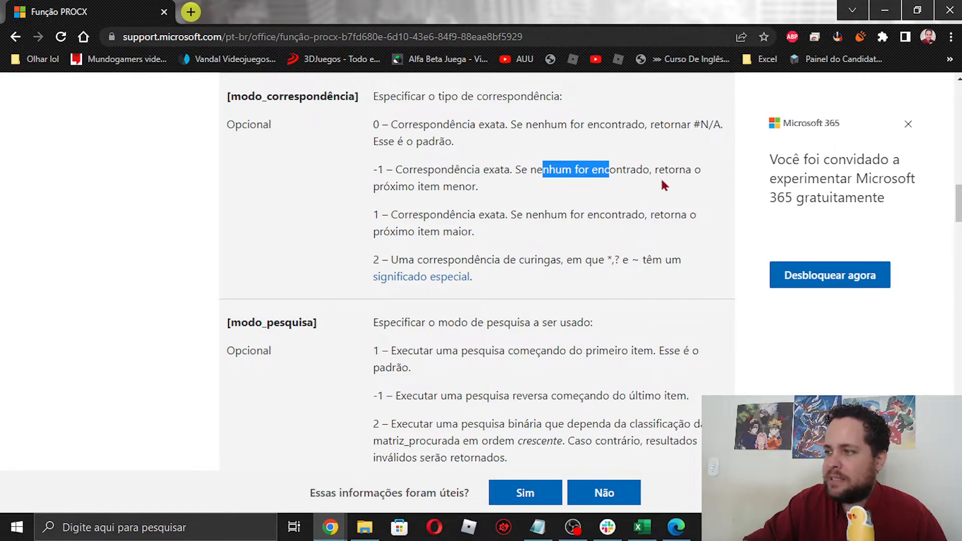
{"action": "left_click_drag", "start_coordinate": [398, 186], "coordinate": [477, 187]}
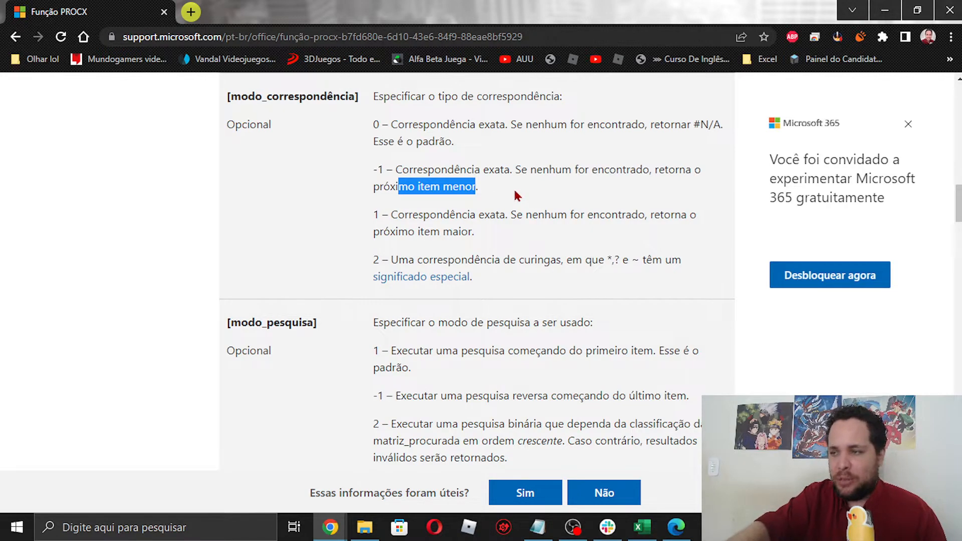
{"action": "left_click_drag", "start_coordinate": [391, 216], "coordinate": [631, 221]}
{"action": "left_click_drag", "start_coordinate": [416, 232], "coordinate": [460, 233]}
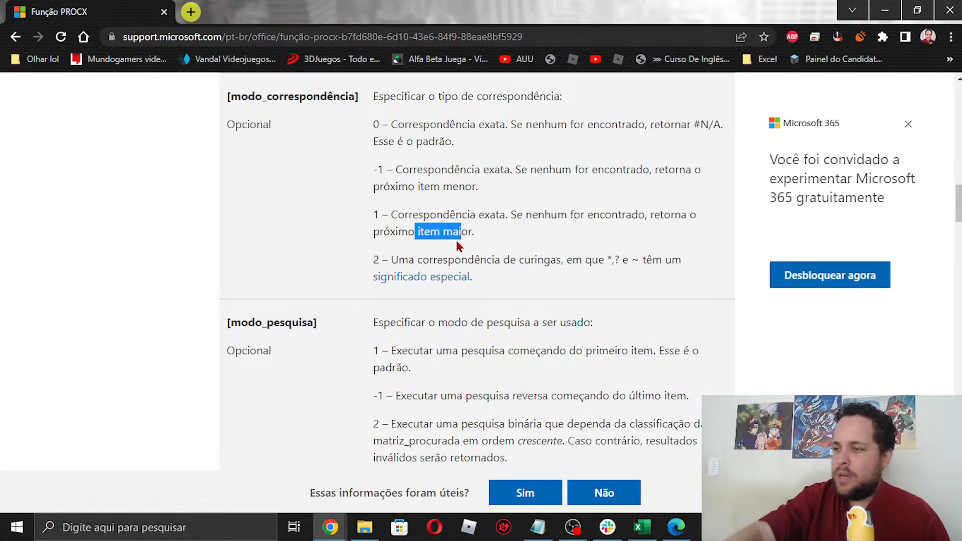
{"action": "left_click_drag", "start_coordinate": [492, 259], "coordinate": [592, 260]}
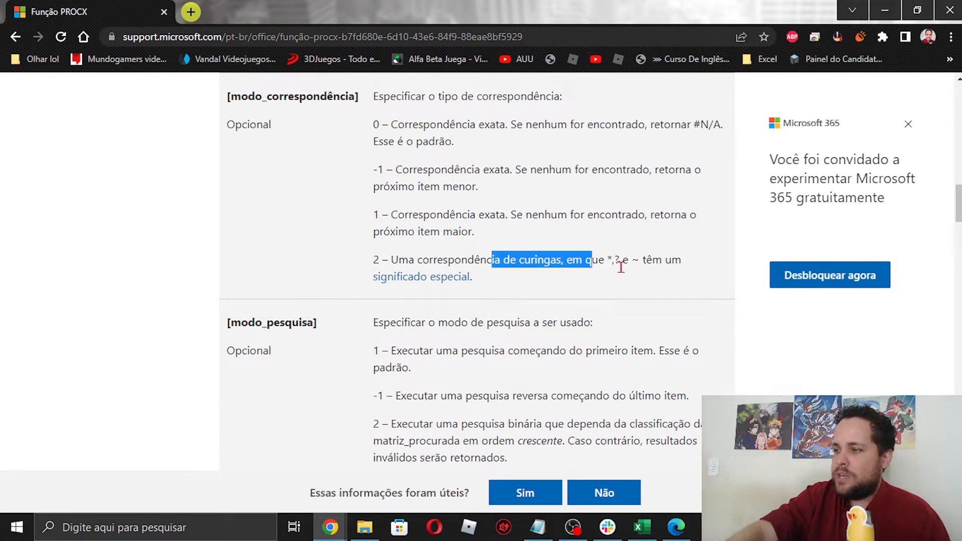
{"action": "left_click_drag", "start_coordinate": [399, 259], "coordinate": [537, 260]}
Open the linked wildcard article in its own tab, examine the ?, * and ~ examples, and return to match mode 2
{"action": "right_click", "coordinate": [442, 278]}
{"action": "left_click", "coordinate": [481, 288]}
{"action": "left_click", "coordinate": [210, 8]}
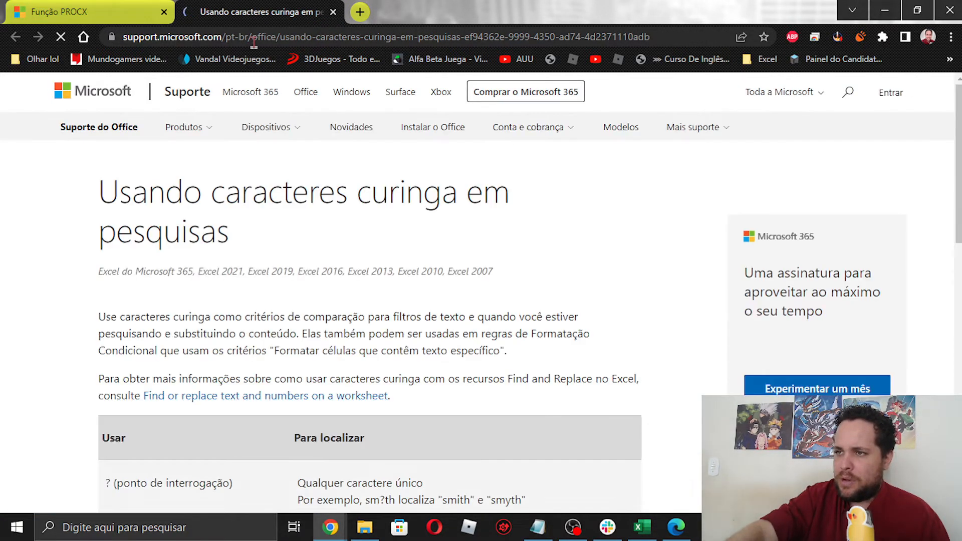
{"action": "scroll", "coordinate": [925, 257], "scroll_direction": "down", "scroll_amount": 6}
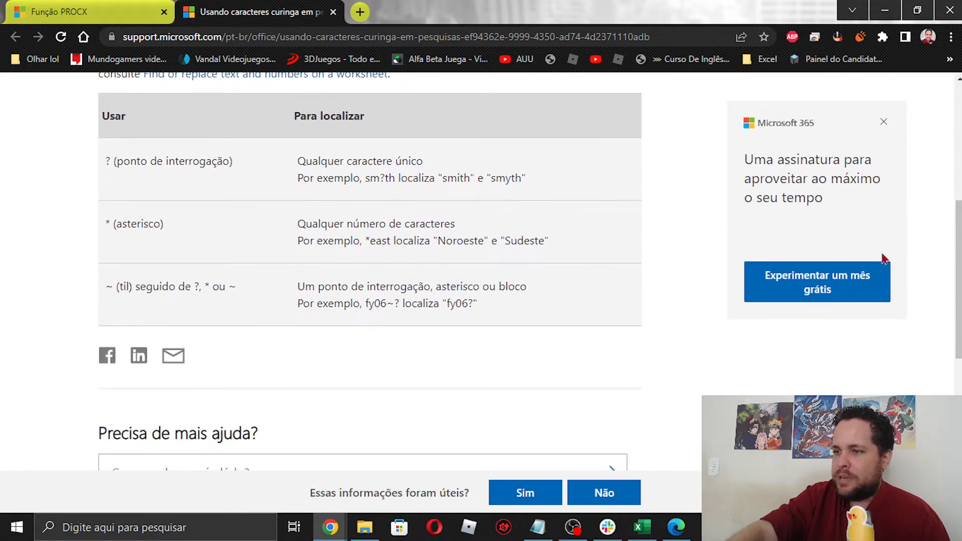
{"action": "left_click_drag", "start_coordinate": [118, 166], "coordinate": [230, 195]}
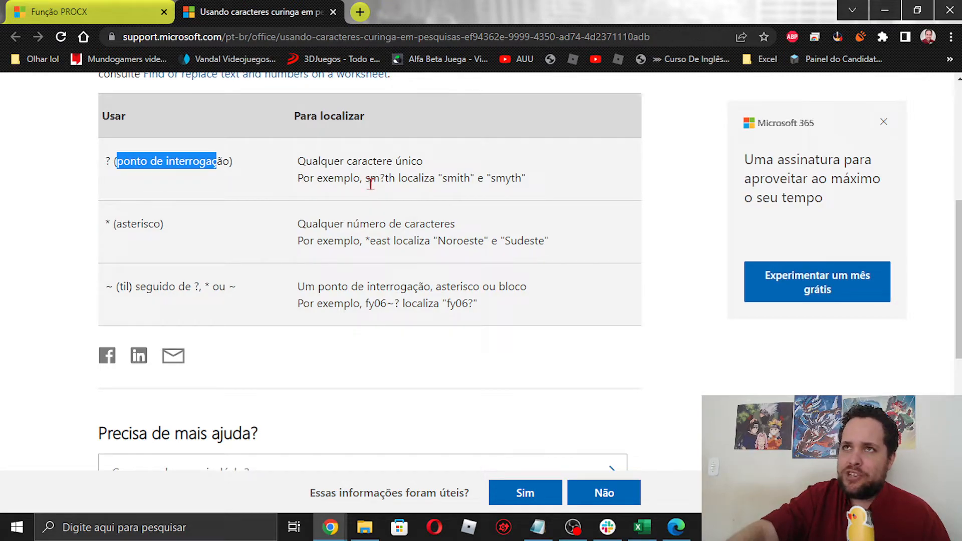
{"action": "left_click_drag", "start_coordinate": [454, 179], "coordinate": [460, 181]}
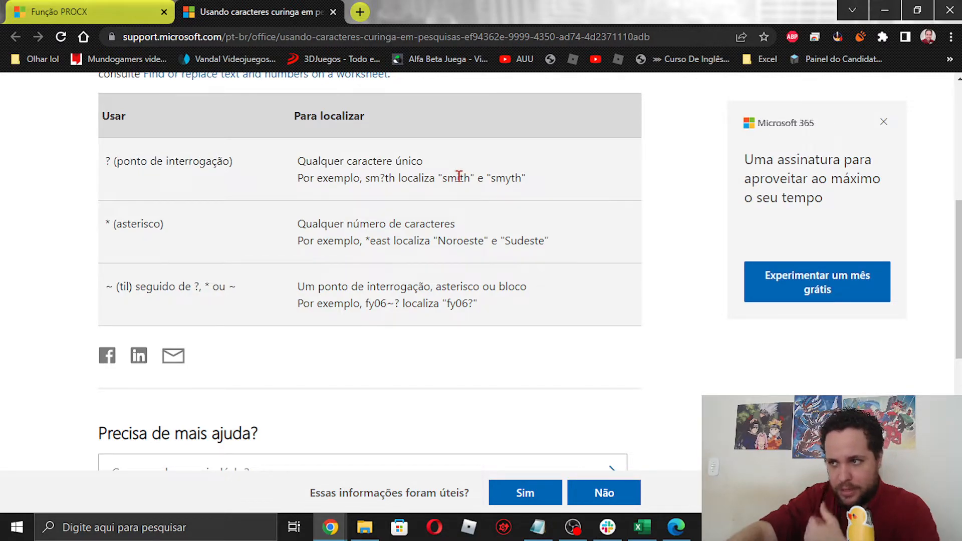
{"action": "left_click_drag", "start_coordinate": [505, 179], "coordinate": [511, 179]}
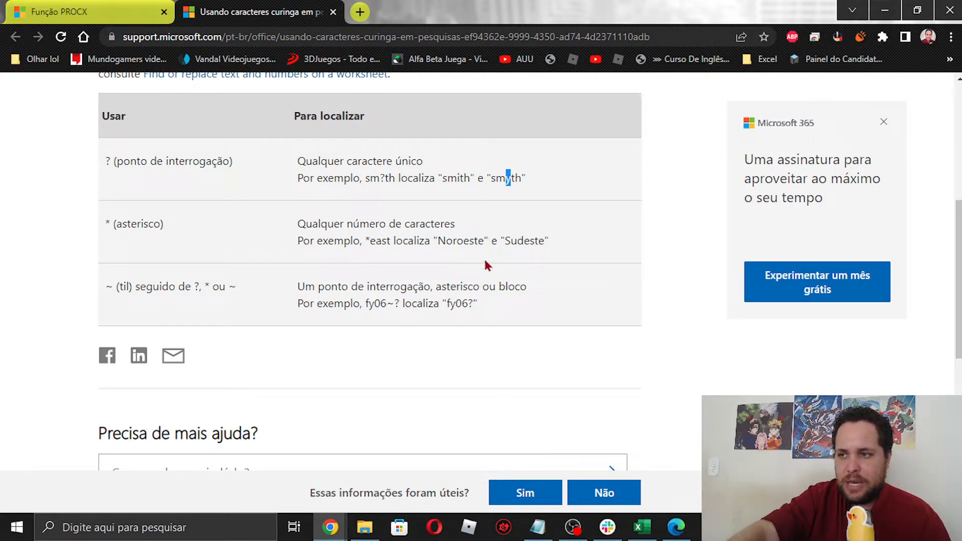
{"action": "left_click_drag", "start_coordinate": [318, 227], "coordinate": [455, 240]}
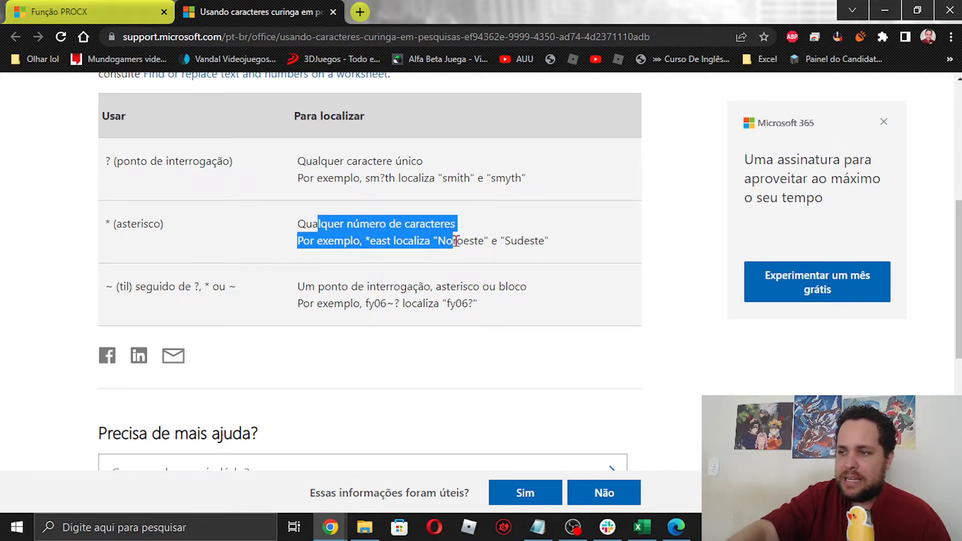
{"action": "left_click_drag", "start_coordinate": [359, 286], "coordinate": [420, 304]}
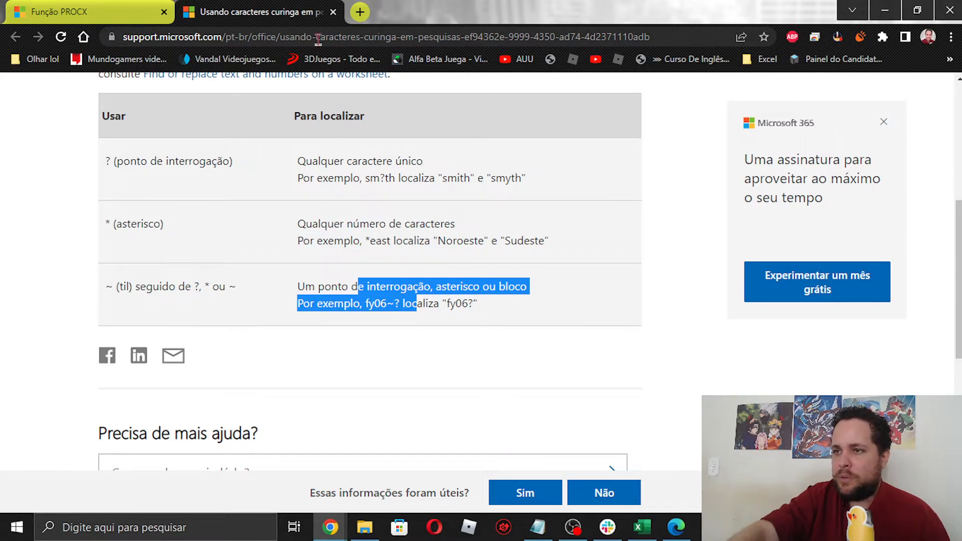
{"action": "left_click", "coordinate": [333, 11]}
{"action": "left_click_drag", "start_coordinate": [391, 259], "coordinate": [536, 259]}
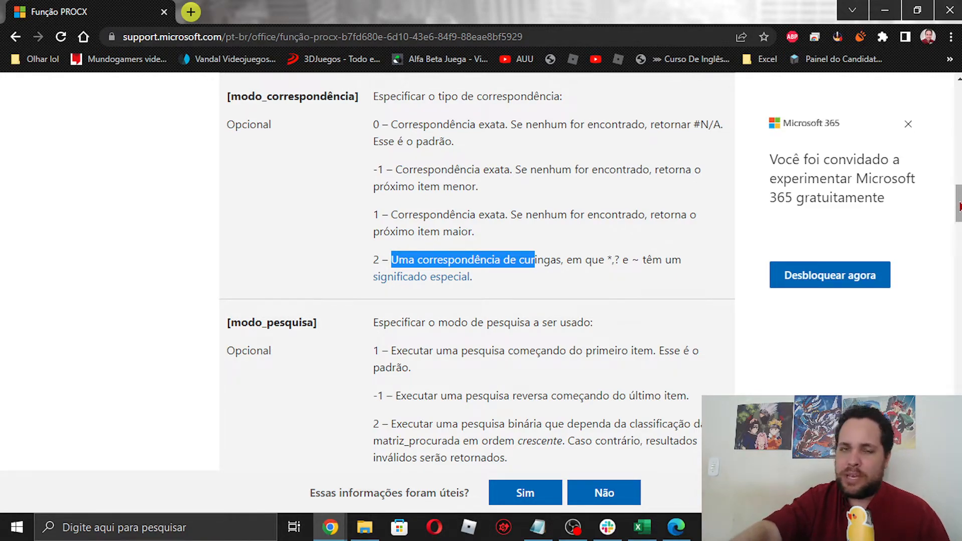
Examine the search modes 1, -1, 2 and -2 described for the [modo_pesquisa] argument
{"action": "scroll", "coordinate": [958, 205], "scroll_direction": "down", "scroll_amount": 3}
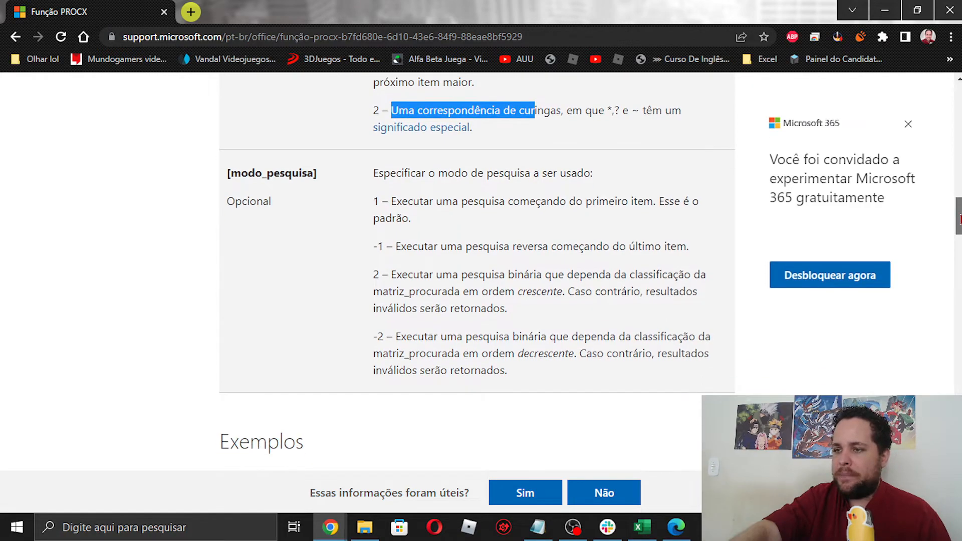
{"action": "left_click_drag", "start_coordinate": [393, 173], "coordinate": [535, 191]}
{"action": "left_click", "coordinate": [540, 226]}
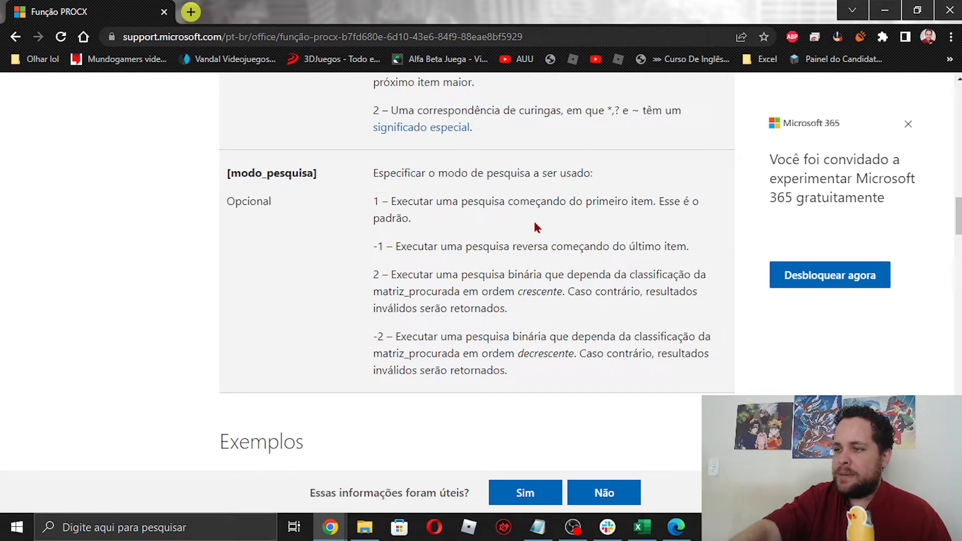
{"action": "left_click_drag", "start_coordinate": [430, 203], "coordinate": [618, 203]}
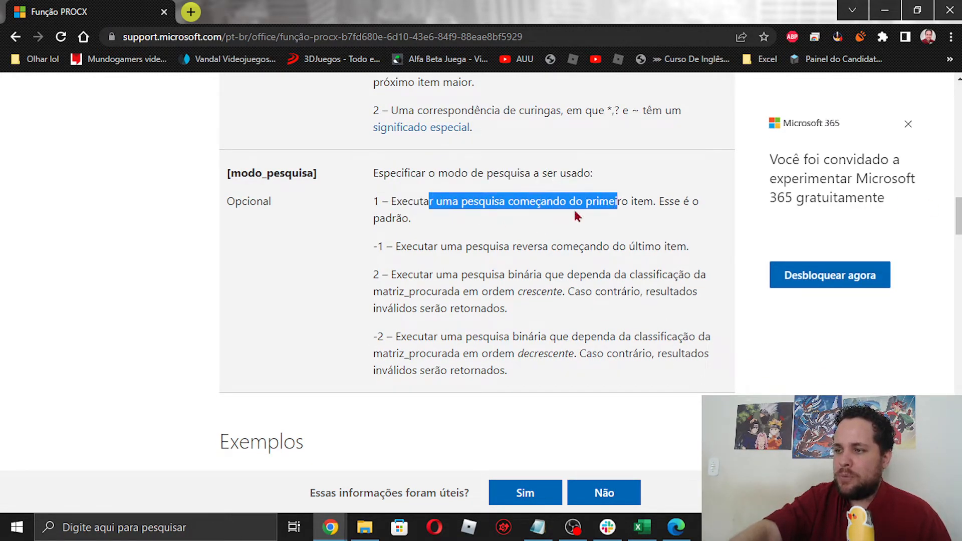
{"action": "double_click", "coordinate": [376, 203]}
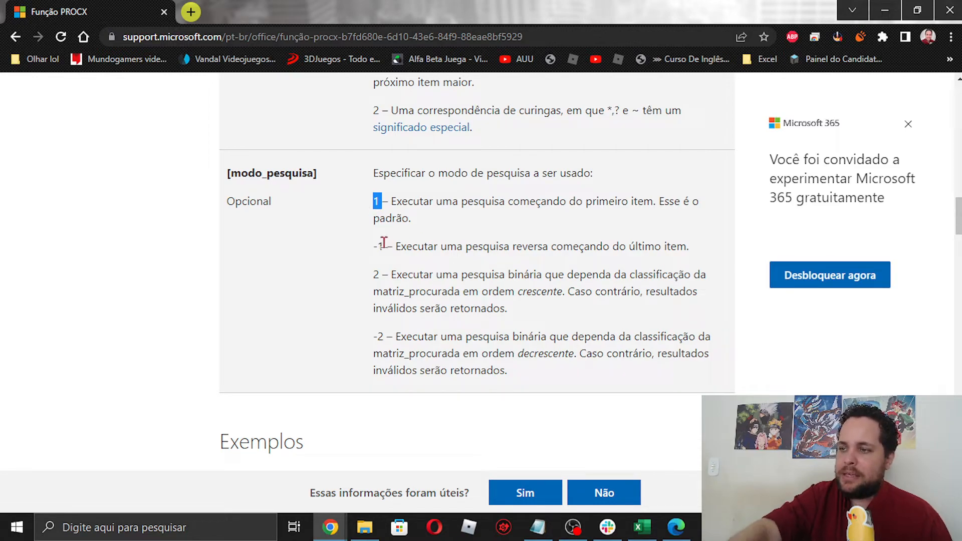
{"action": "left_click_drag", "start_coordinate": [374, 247], "coordinate": [522, 243]}
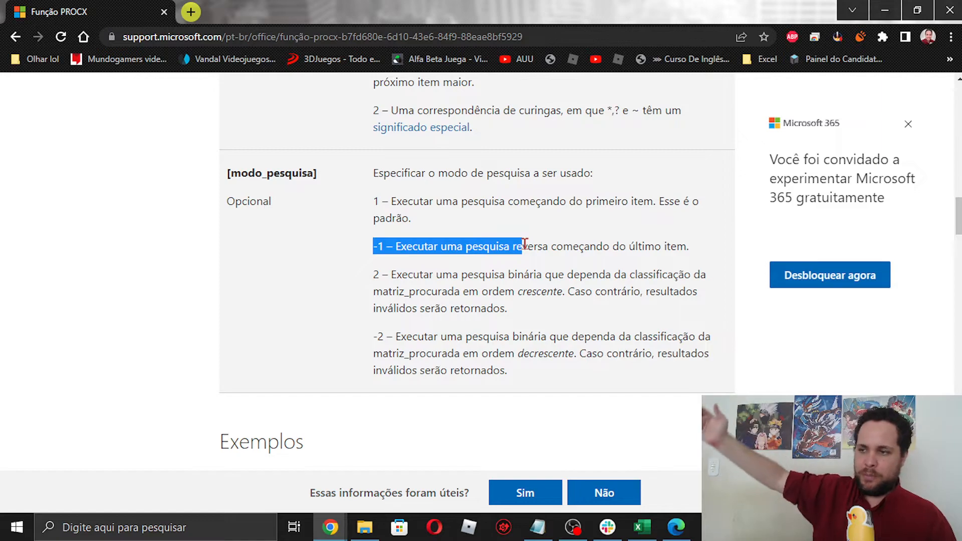
{"action": "left_click_drag", "start_coordinate": [529, 275], "coordinate": [471, 296]}
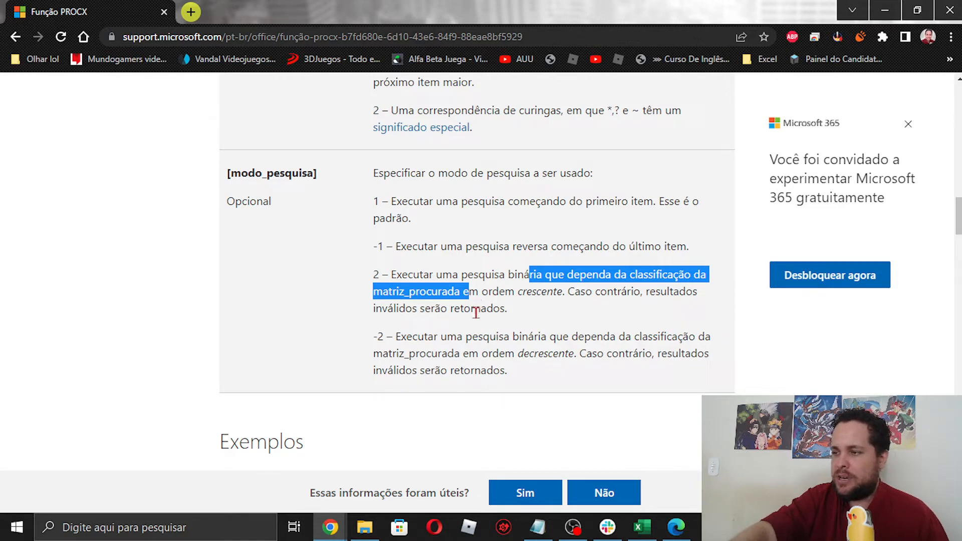
{"action": "left_click_drag", "start_coordinate": [374, 336], "coordinate": [590, 373]}
{"action": "left_click", "coordinate": [465, 349]}
{"action": "left_click_drag", "start_coordinate": [463, 337], "coordinate": [564, 343]}
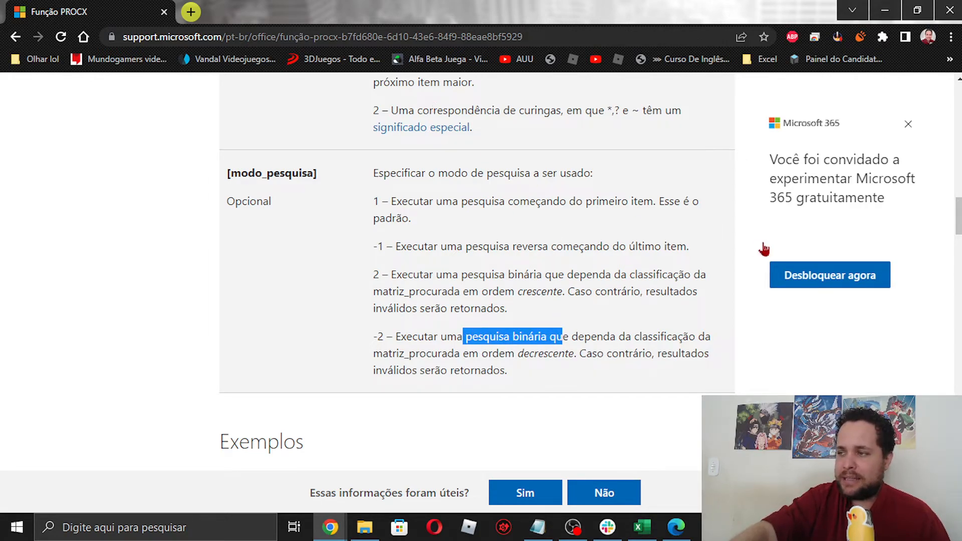
Review the [modo_pesquisa] and [modo_correspondência] descriptions once more and switch back to the unfinished PROCX formula in Excel's cell F2
{"action": "left_click_drag", "start_coordinate": [508, 372], "coordinate": [379, 172]}
{"action": "left_click_drag", "start_coordinate": [956, 220], "coordinate": [957, 198]}
{"action": "left_click_drag", "start_coordinate": [511, 383], "coordinate": [370, 195]}
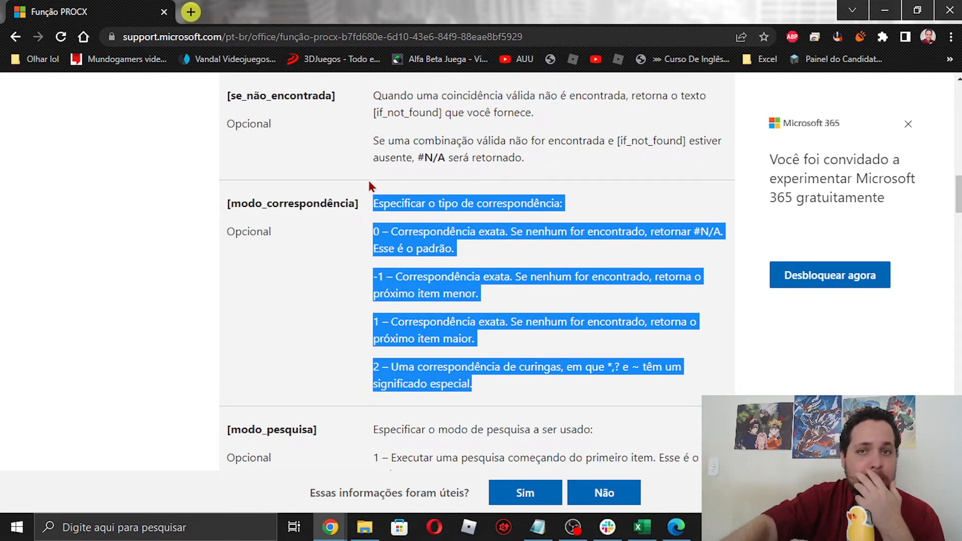
{"action": "left_click_drag", "start_coordinate": [666, 6], "coordinate": [0, 200]}
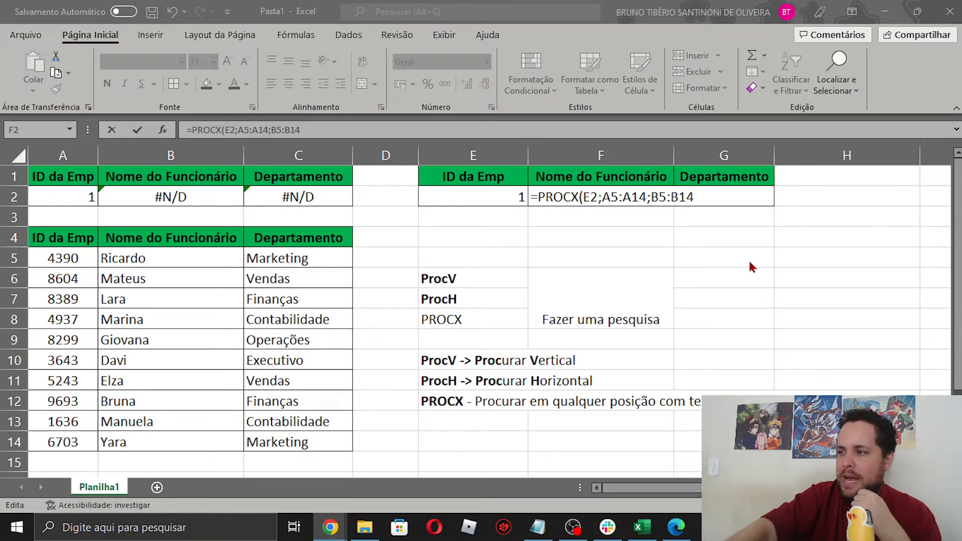
{"action": "left_click", "coordinate": [720, 194]}
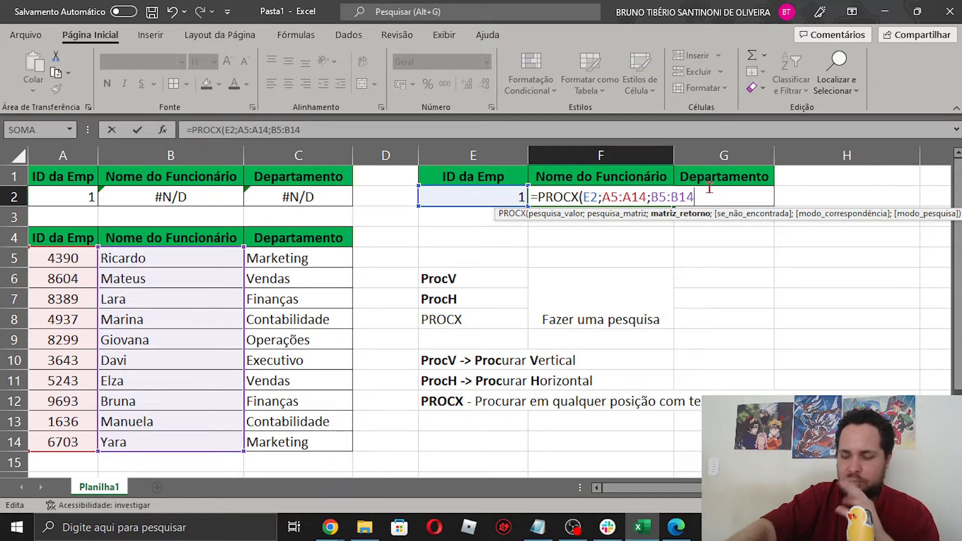
Complete the PROCX formula in F2 with "ID não encontrada" as the [se_não_encontrada] argument
{"action": "type", "text": ";"}
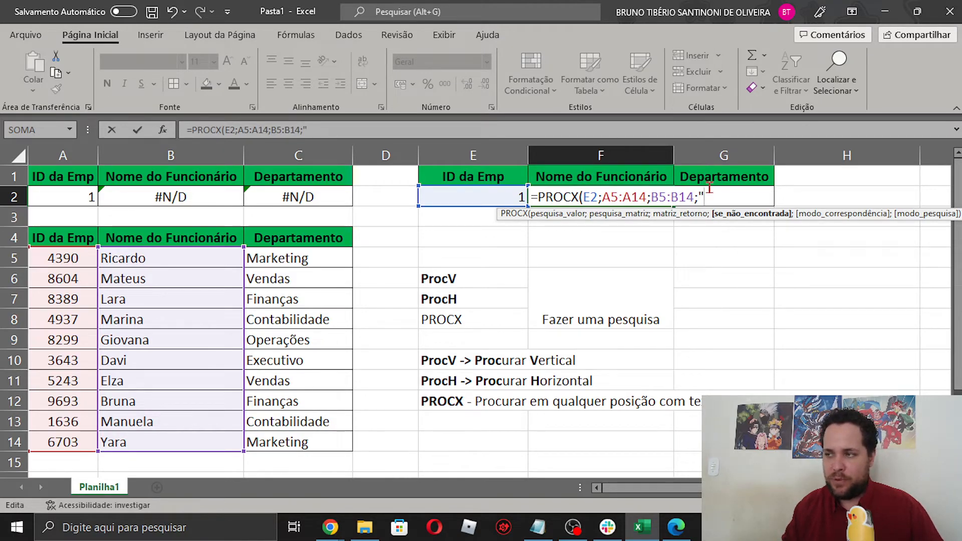
{"action": "type", "text": "\"ID Não"}
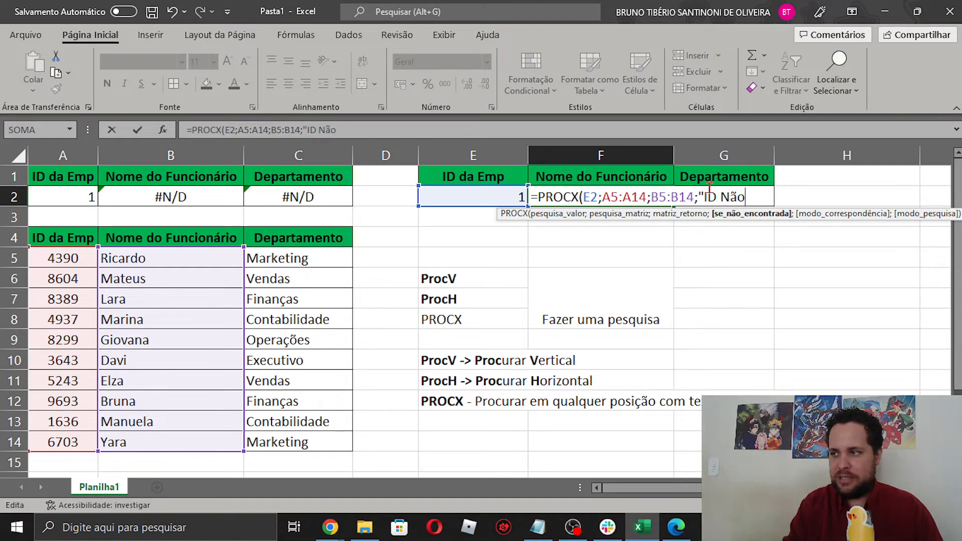
{"action": "key", "text": "BackSpace"}
{"action": "key", "text": "BackSpace"}
{"action": "key", "text": "BackSpace"}
{"action": "type", "text": "não encontrada"}
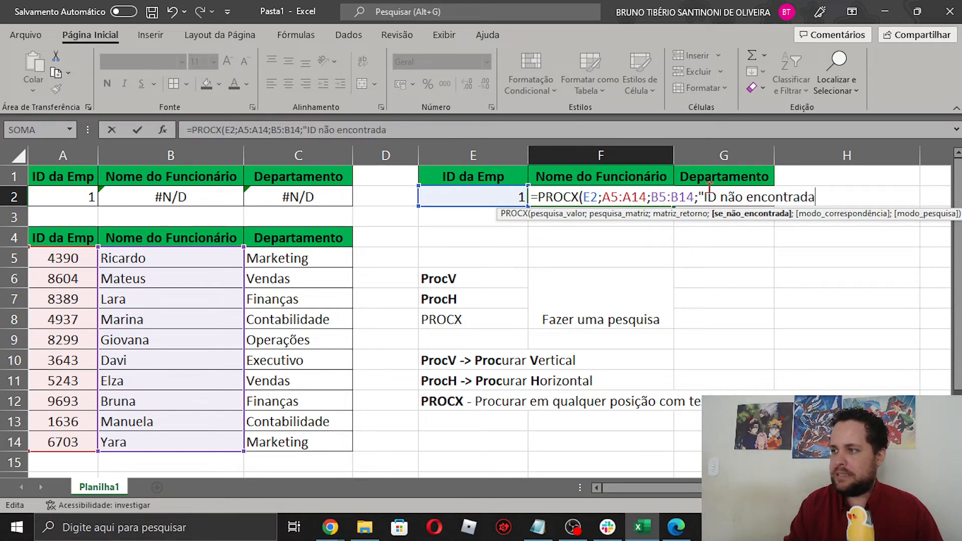
{"action": "type", "text": "\""}
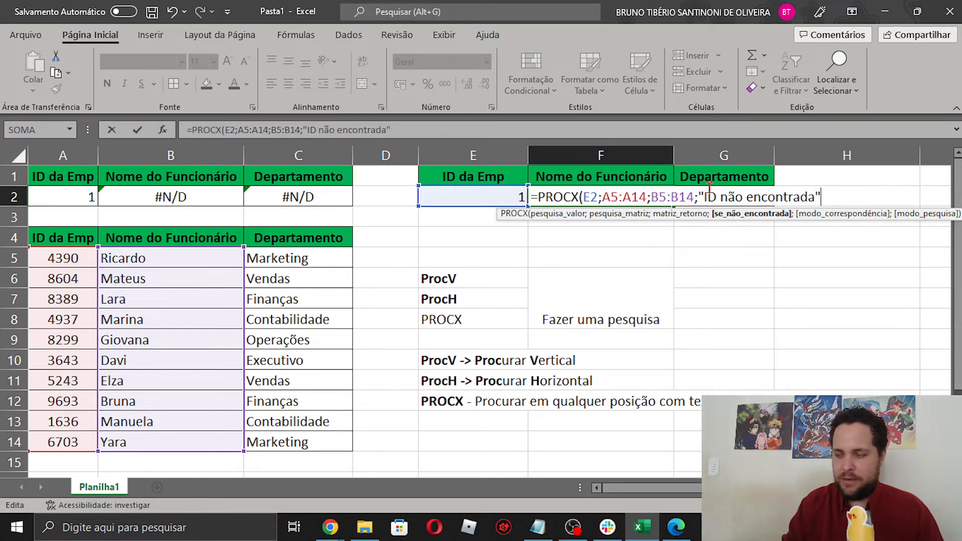
{"action": "type", "text": ")"}
{"action": "key", "text": "Return"}
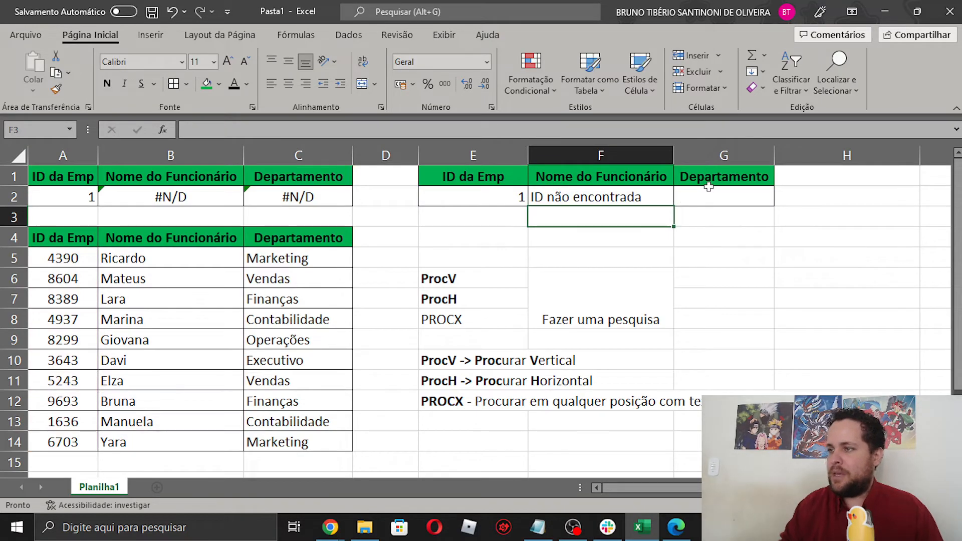
Enter the employee ID listed in A5 into both lookup cells, E2 and A2
{"action": "left_click", "coordinate": [521, 197]}
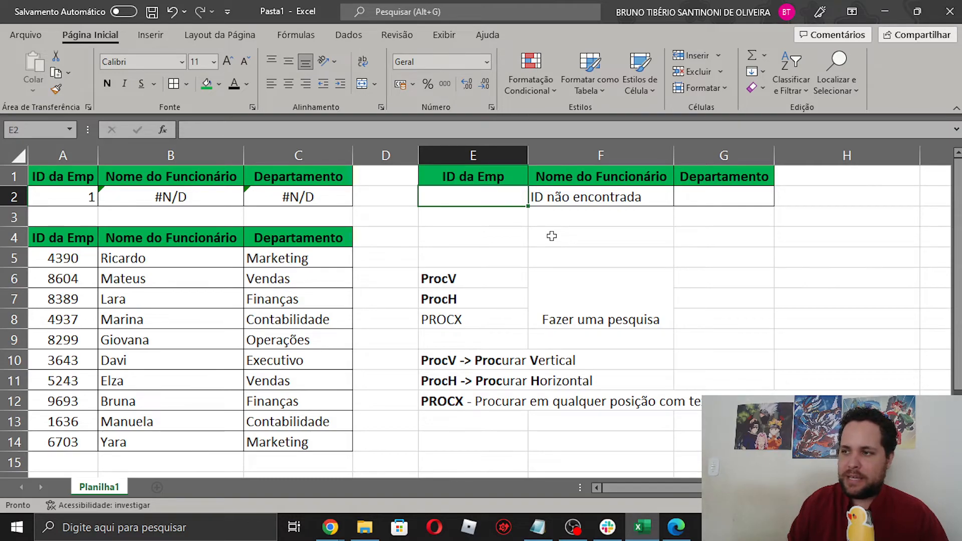
{"action": "type", "text": "4390"}
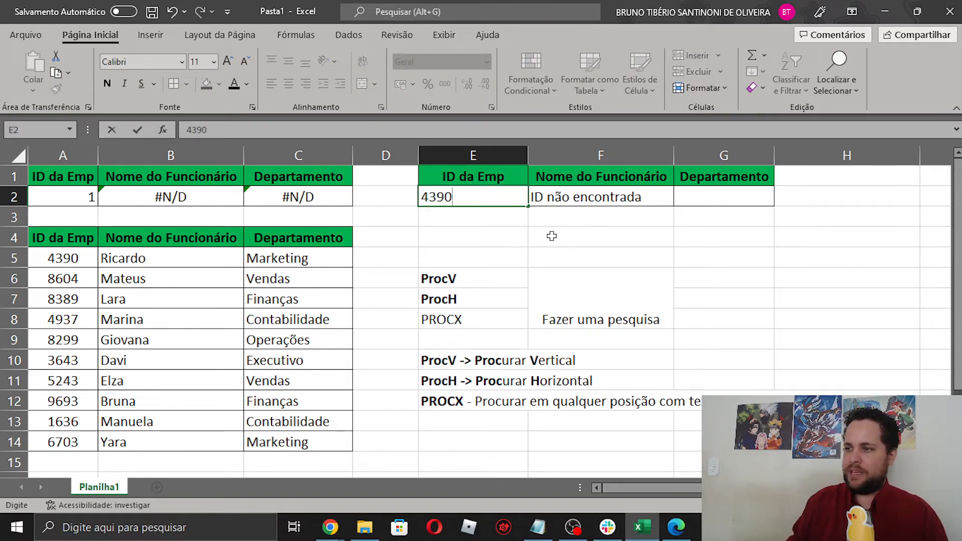
{"action": "key", "text": "Return"}
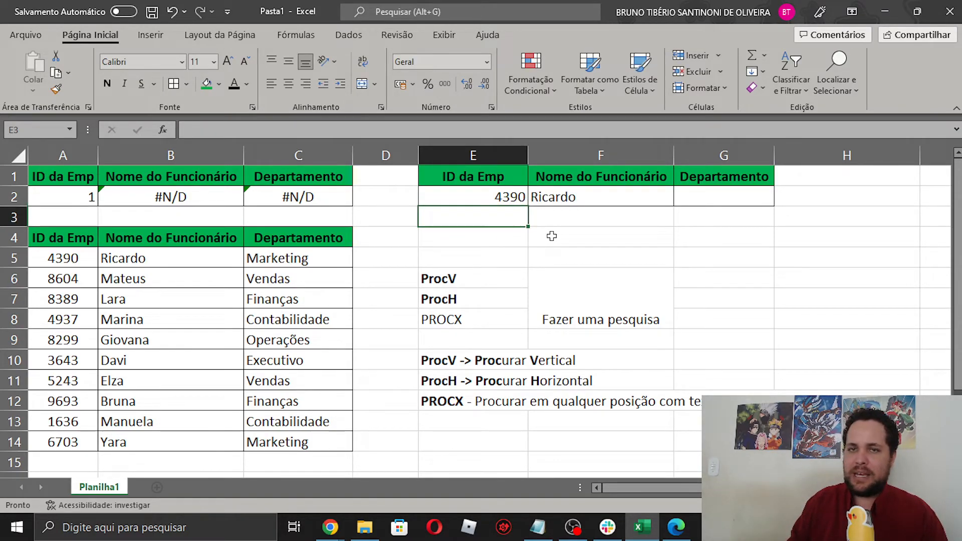
{"action": "key", "text": "Left"}
{"action": "key", "text": "Left"}
{"action": "key", "text": "Left"}
{"action": "key", "text": "Left"}
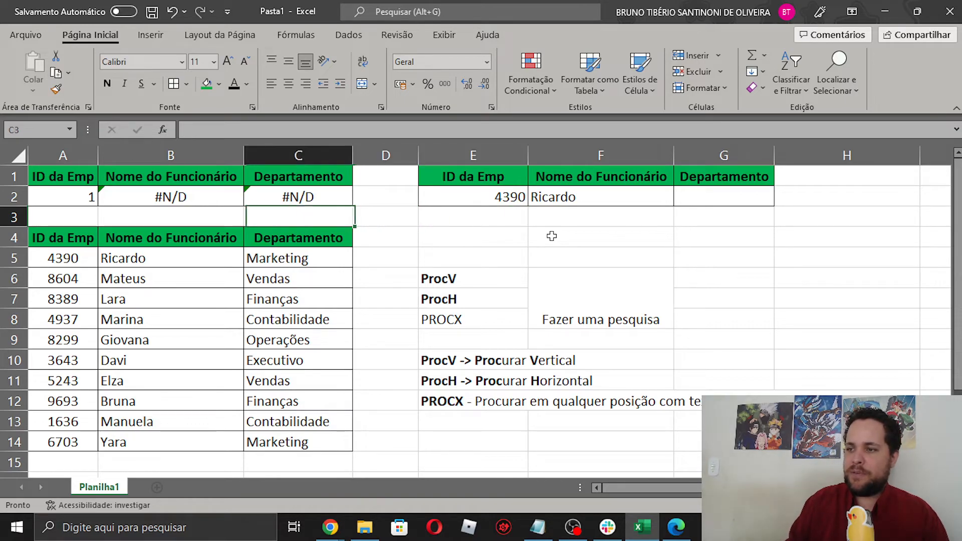
{"action": "key", "text": "Up"}
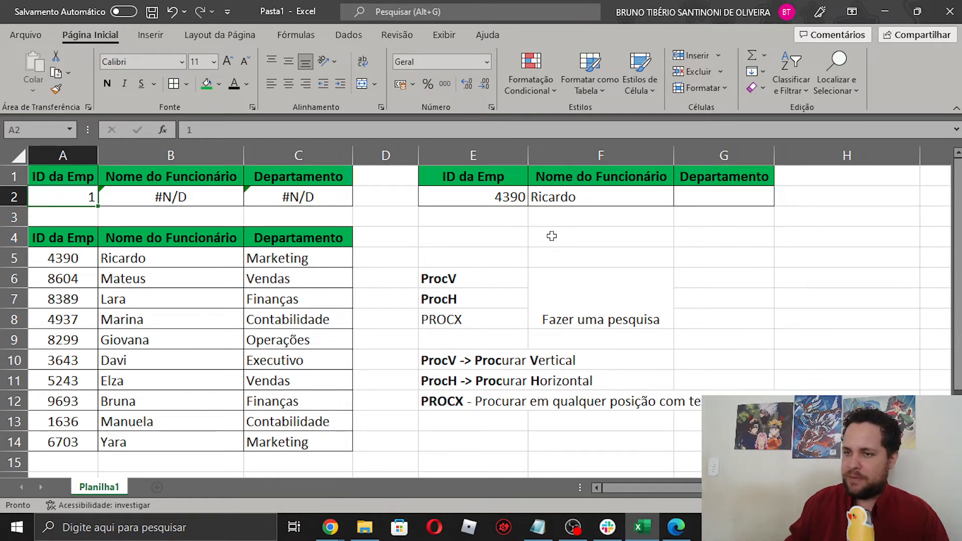
{"action": "key", "text": "BackSpace"}
{"action": "type", "text": "4390"}
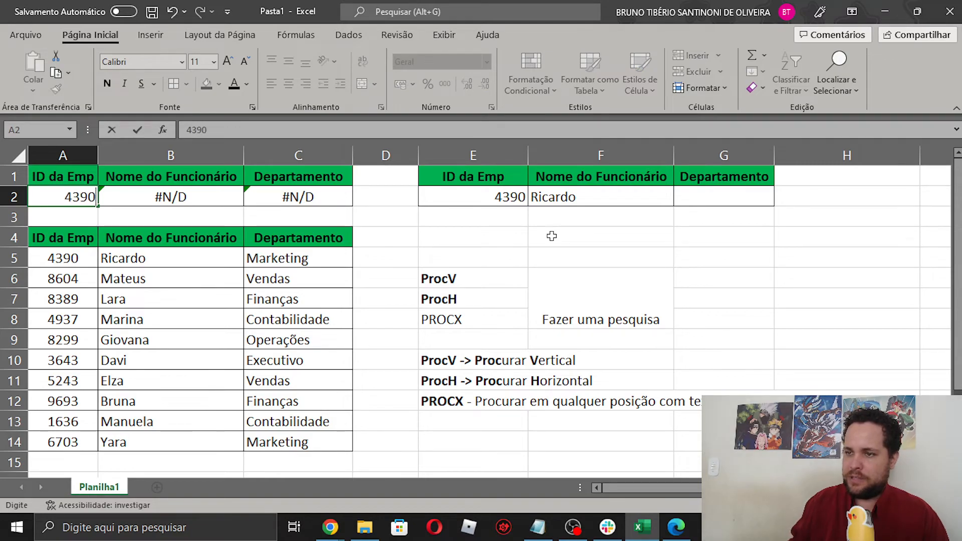
{"action": "key", "text": "Return"}
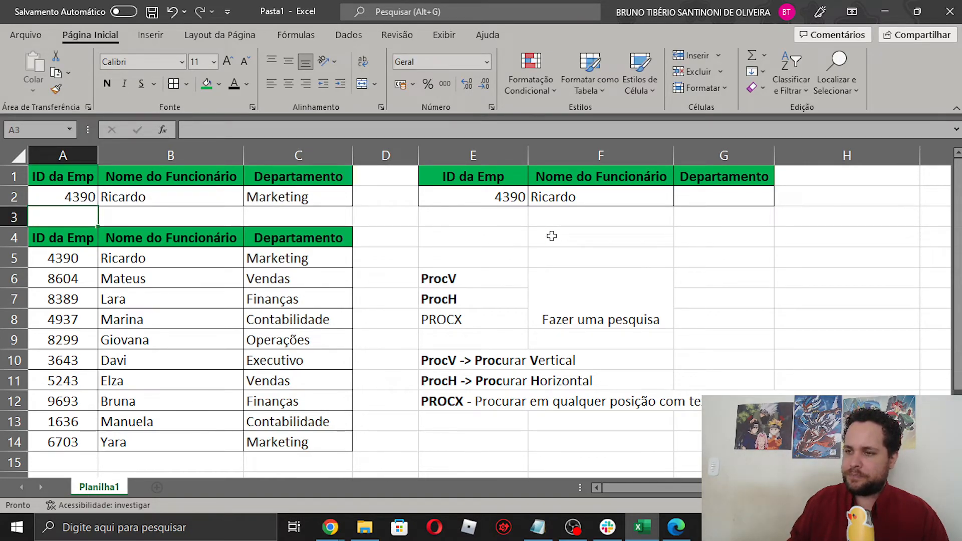
Start a PROCX formula in the Departamento cell G2 with E2 as the lookup value
{"action": "key", "text": "Up"}
{"action": "key", "text": "Right"}
{"action": "key", "text": "Right"}
{"action": "key", "text": "Right"}
{"action": "key", "text": "Right"}
{"action": "key", "text": "Right"}
{"action": "key", "text": "Right"}
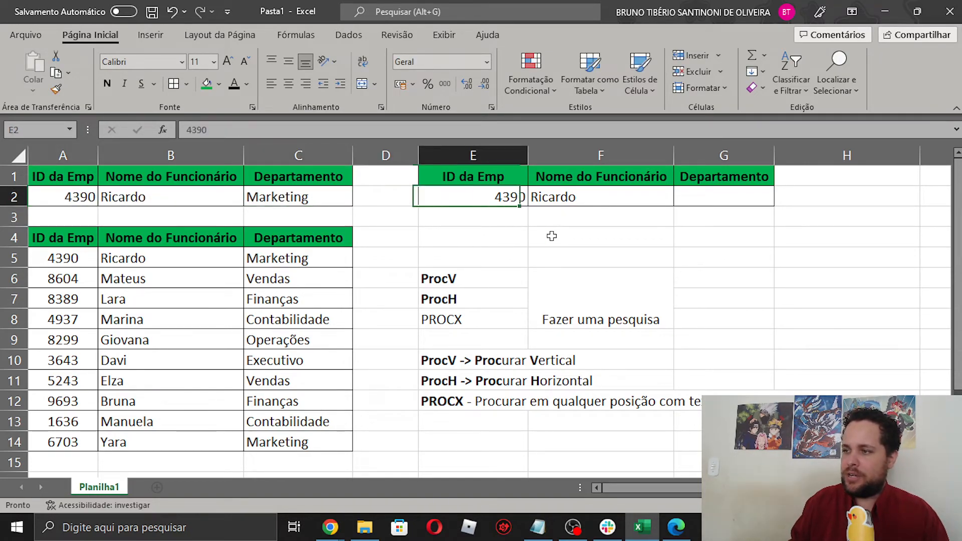
{"action": "type", "text": "="}
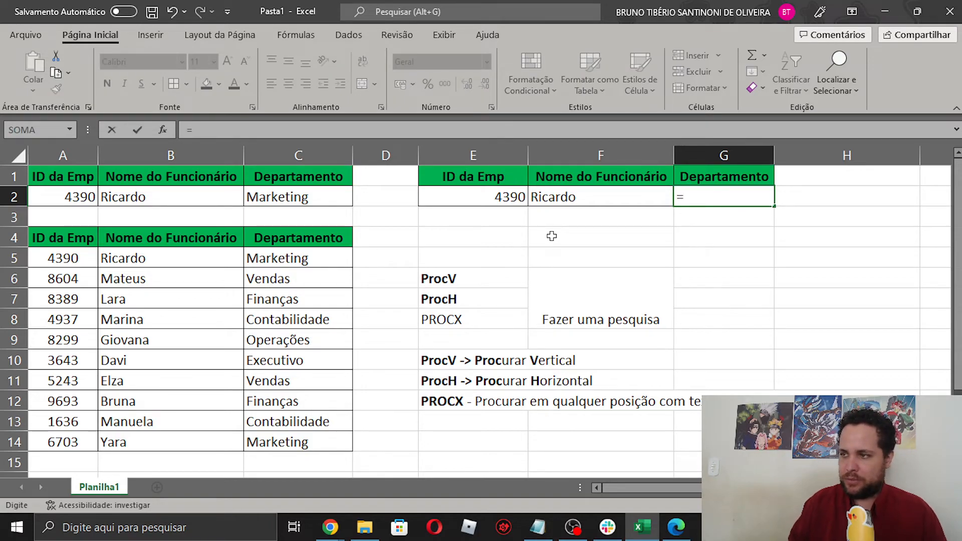
{"action": "type", "text": "proc"}
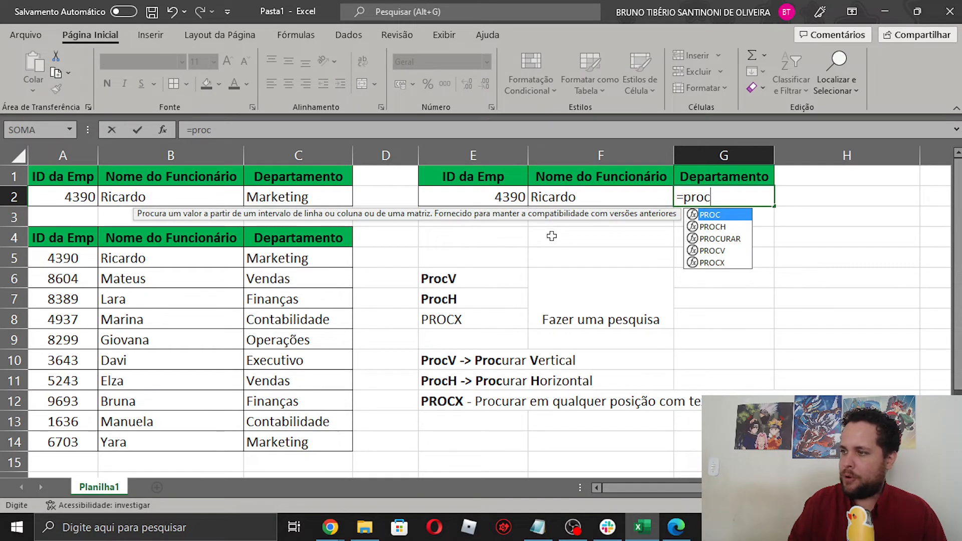
{"action": "key", "text": "Down"}
{"action": "key", "text": "Down"}
{"action": "key", "text": "Down"}
{"action": "key", "text": "Down"}
{"action": "key", "text": "Tab"}
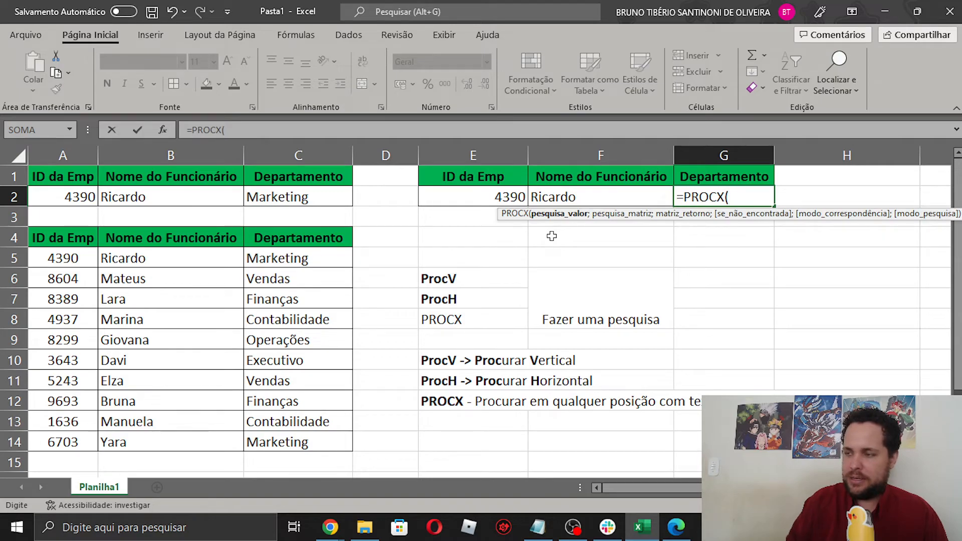
{"action": "left_click", "coordinate": [480, 197]}
{"action": "type", "text": ";"}
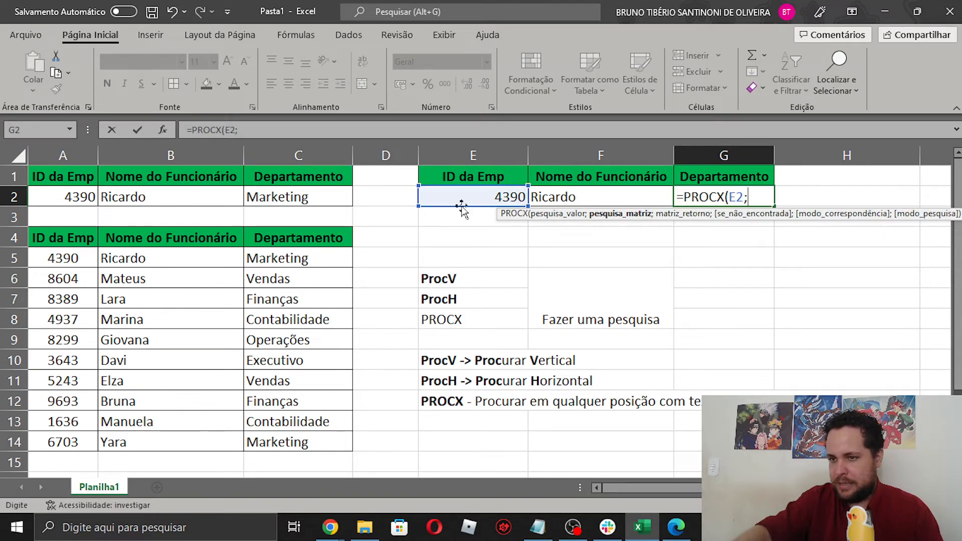
Add A5:A14 as the lookup array and C5:C14 as the return array of the G2 formula
{"action": "left_click_drag", "start_coordinate": [48, 258], "coordinate": [47, 442]}
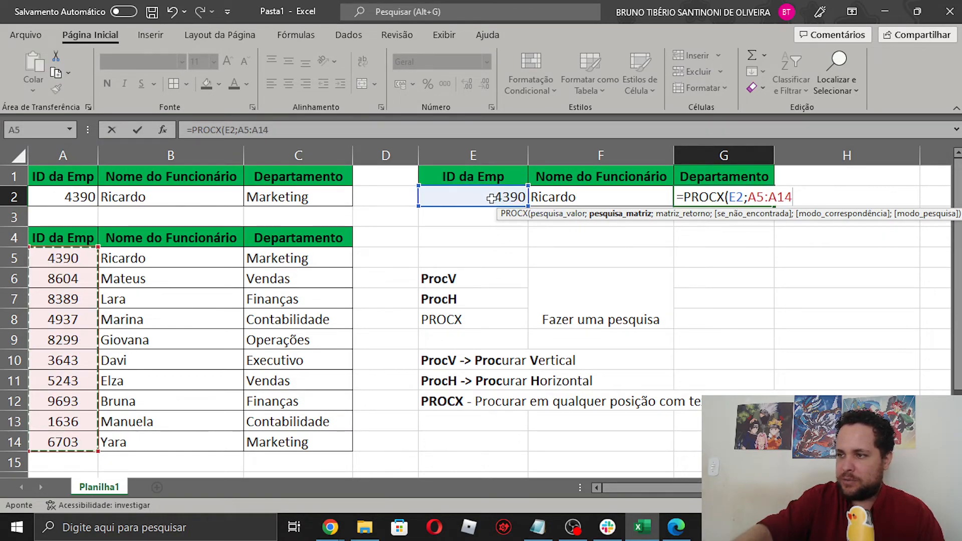
{"action": "type", "text": ";"}
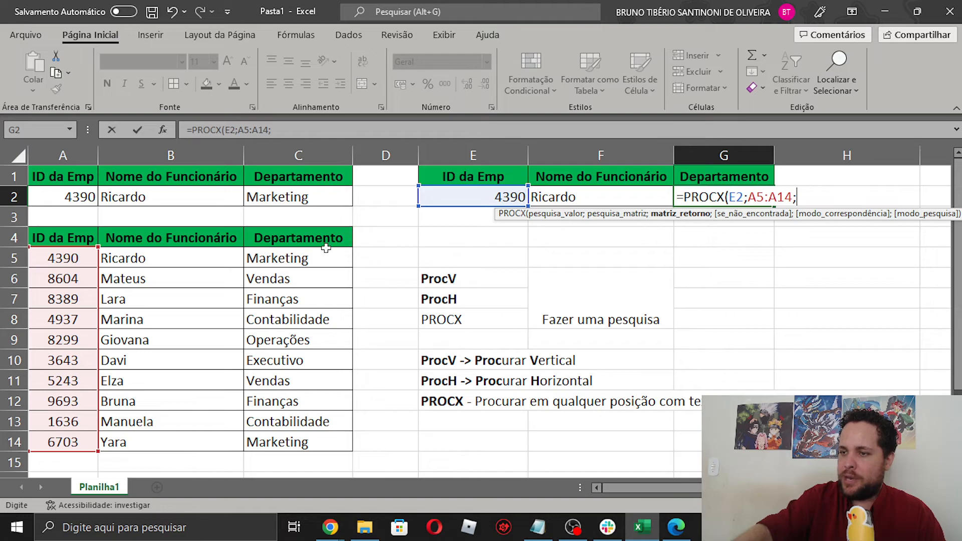
{"action": "left_click_drag", "start_coordinate": [297, 256], "coordinate": [290, 436]}
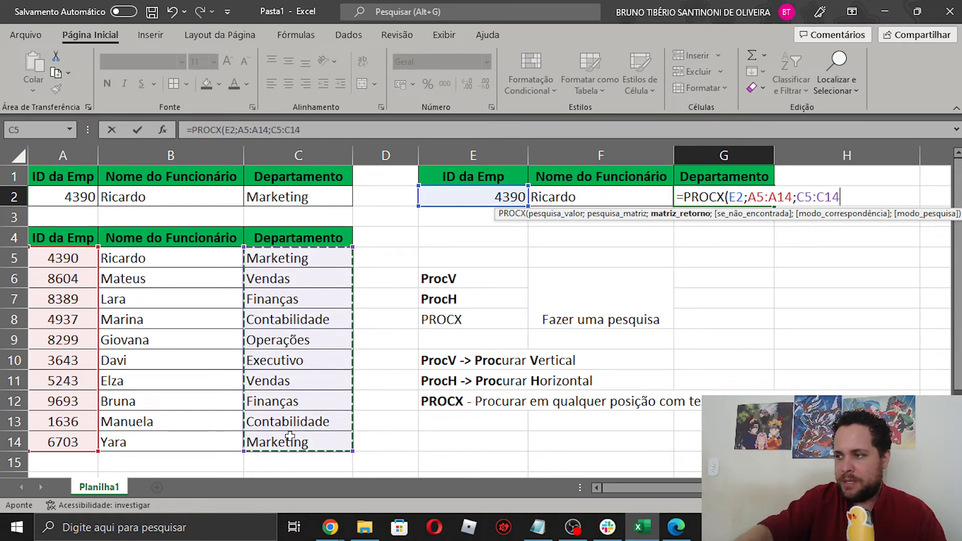
{"action": "type", "text": ";"}
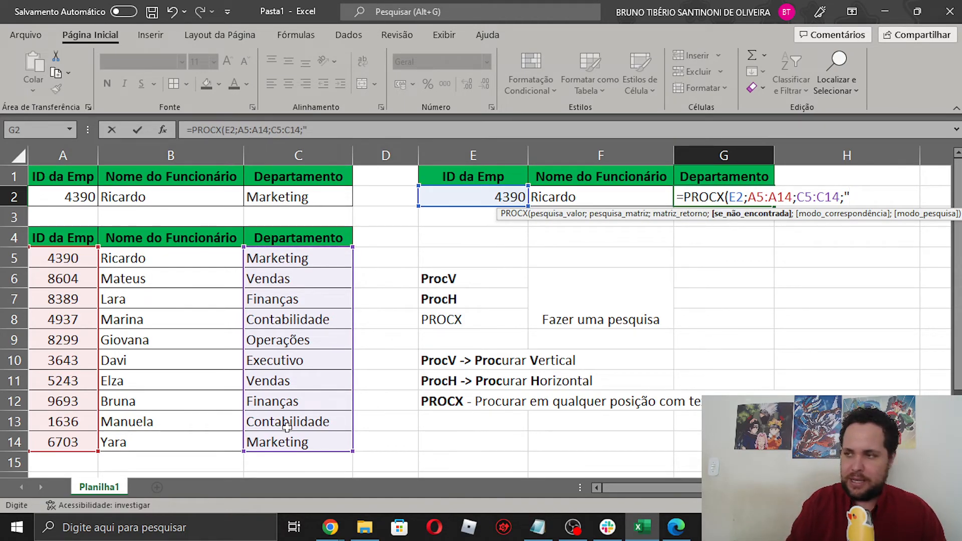
Finish the G2 formula with "ID não encontrado" as its [se_não_encontrada] text
{"action": "type", "text": "\"De"}
{"action": "key", "text": "BackSpace"}
{"action": "key", "text": "BackSpace"}
{"action": "type", "text": "ID não encontrado"}
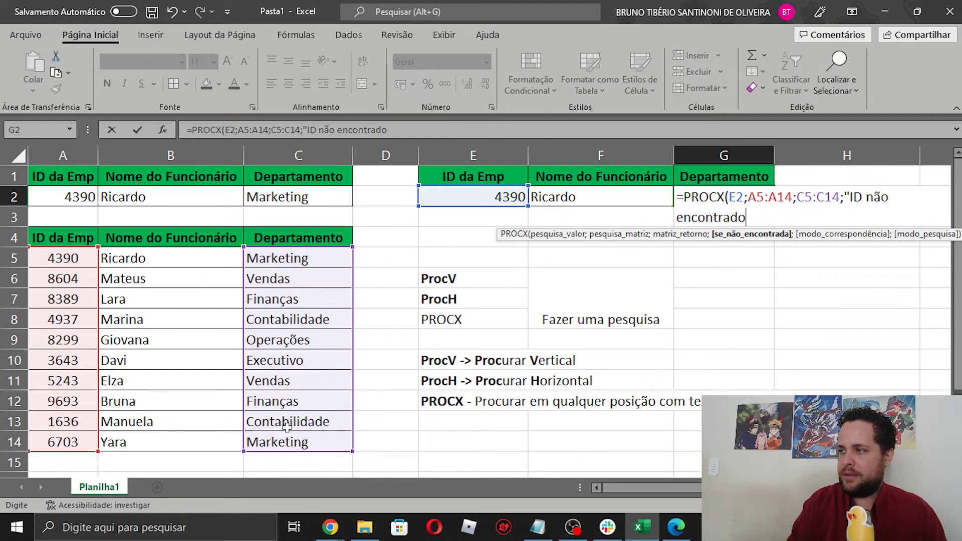
{"action": "type", "text": "\")"}
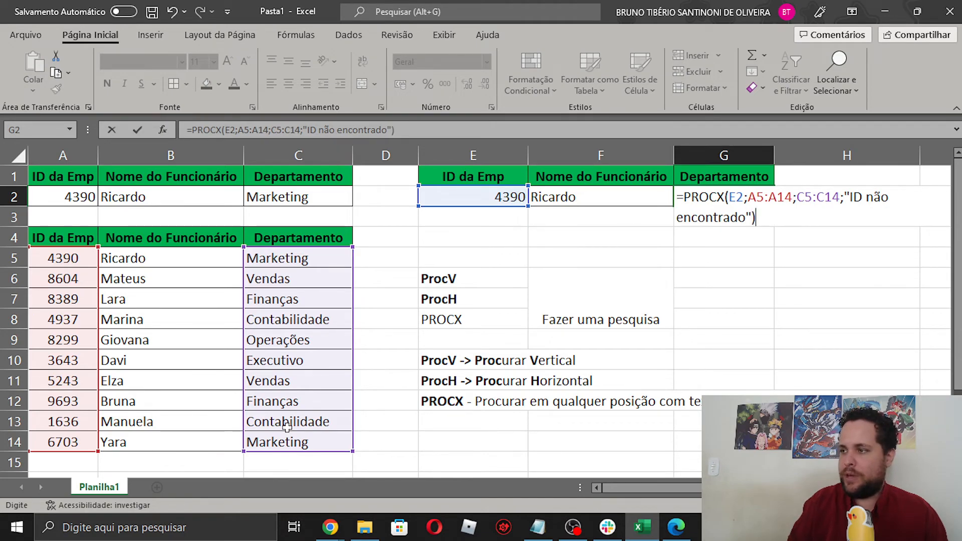
{"action": "key", "text": "Return"}
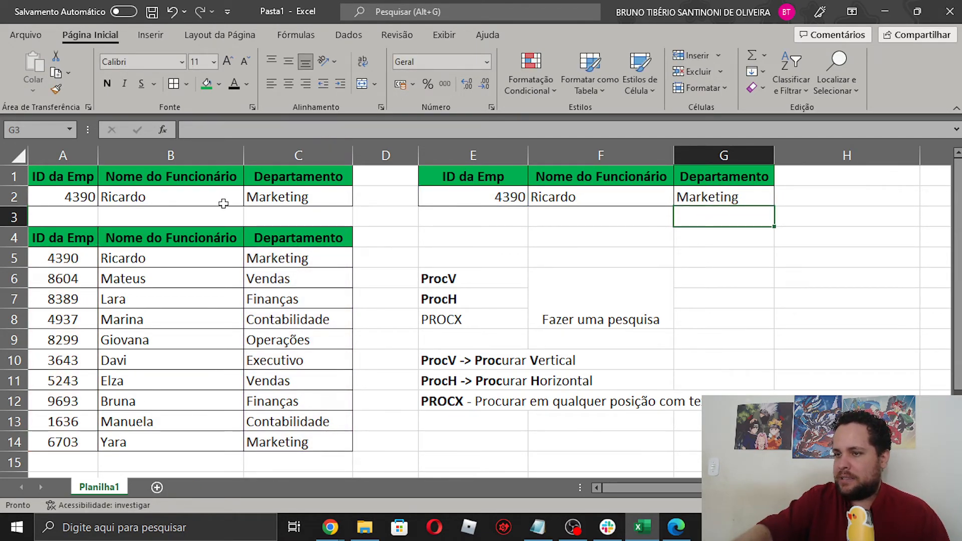
Compare the PROCX results in F2 and G2 with the lookup formula in B2
{"action": "left_click_drag", "start_coordinate": [603, 201], "coordinate": [701, 180]}
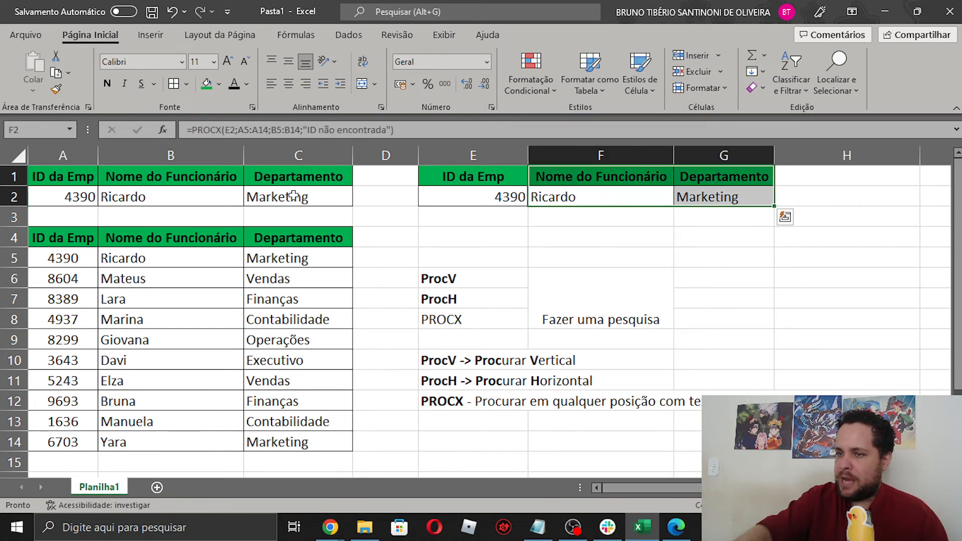
{"action": "left_click", "coordinate": [173, 196]}
{"action": "double_click", "coordinate": [173, 196]}
{"action": "key", "text": "Return"}
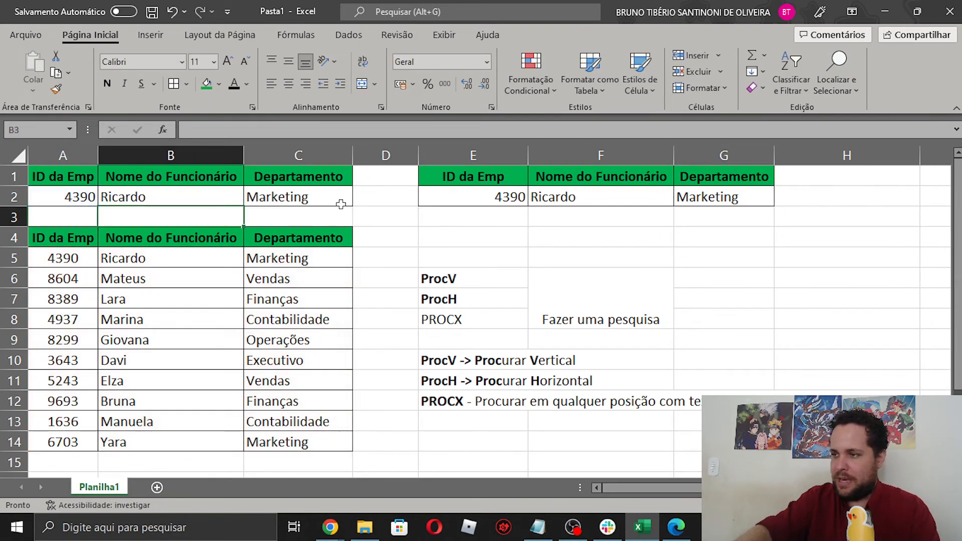
{"action": "double_click", "coordinate": [572, 195]}
{"action": "key", "text": "Return"}
{"action": "left_click", "coordinate": [569, 273]}
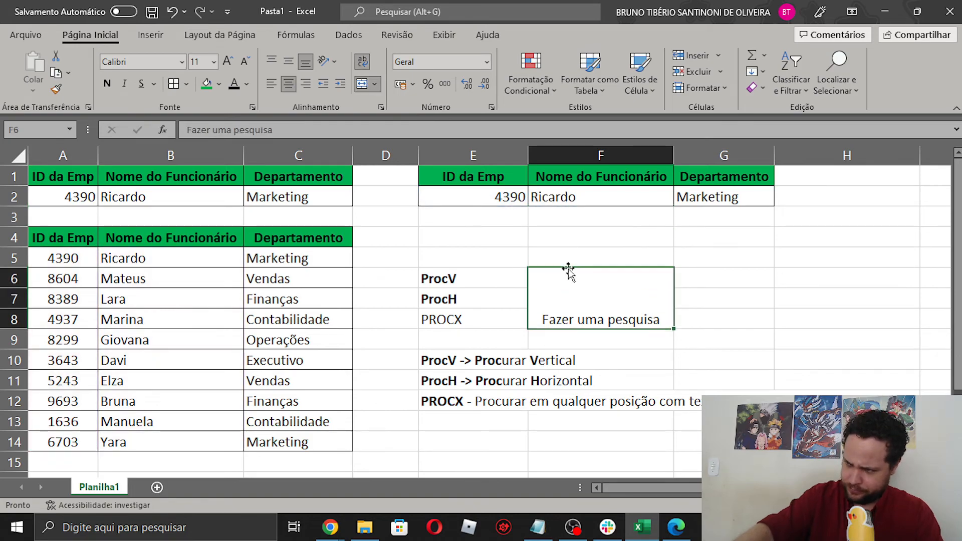
Set the ID in A2 to 1 and check the lookup results in B2 and C2
{"action": "left_click", "coordinate": [95, 199]}
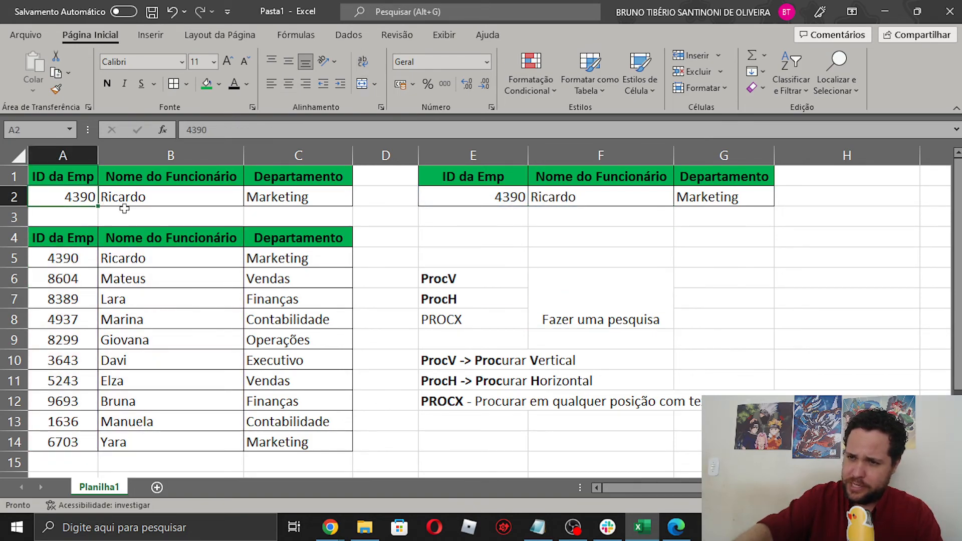
{"action": "type", "text": "1"}
{"action": "key", "text": "Return"}
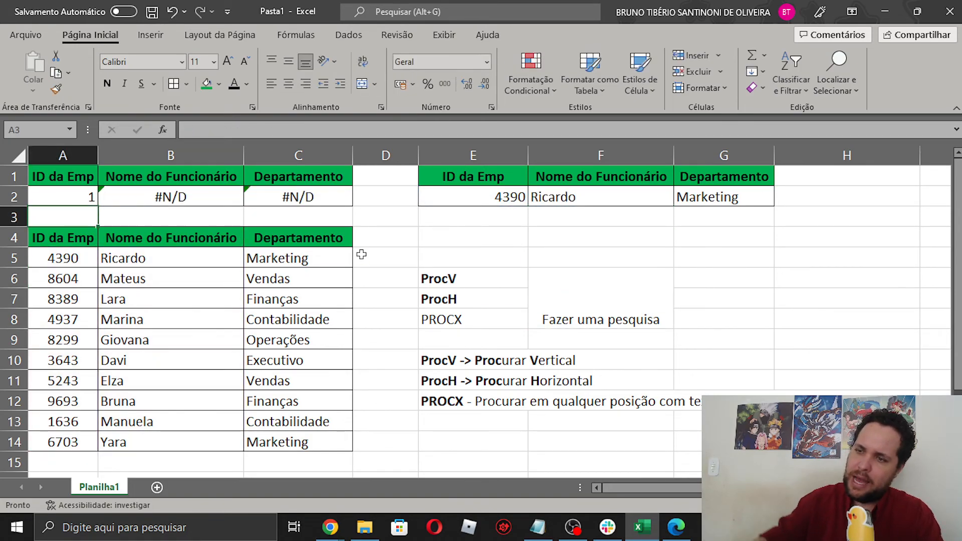
{"action": "left_click", "coordinate": [216, 198]}
{"action": "left_click", "coordinate": [253, 197]}
{"action": "left_click", "coordinate": [494, 292]}
Set the ID in E2 to 1 and widen column G to fit its contents
{"action": "left_click", "coordinate": [441, 197]}
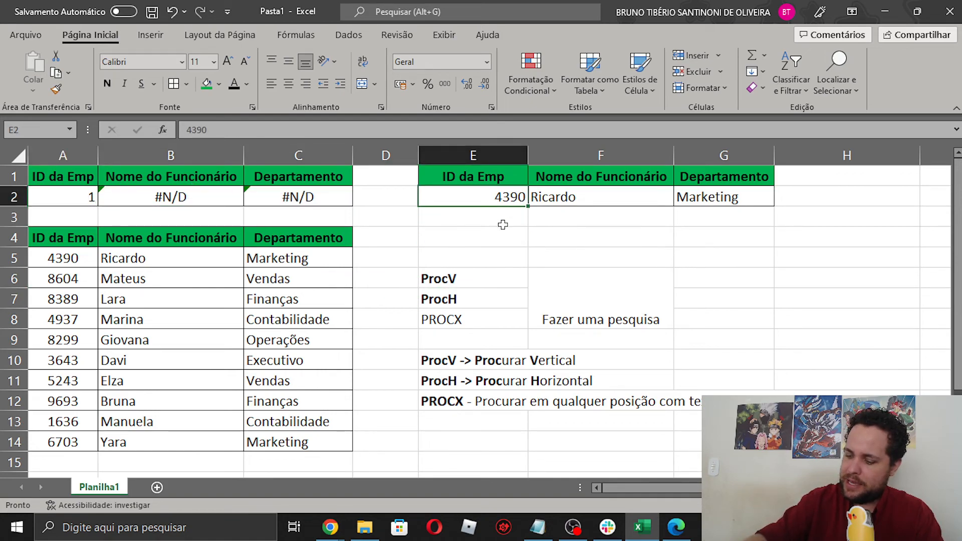
{"action": "type", "text": "1"}
{"action": "key", "text": "Return"}
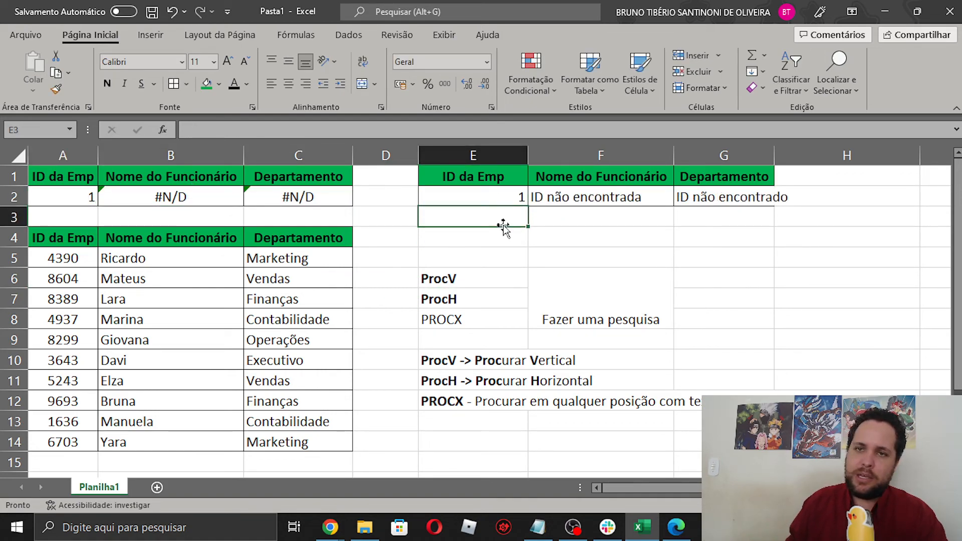
{"action": "double_click", "coordinate": [774, 156]}
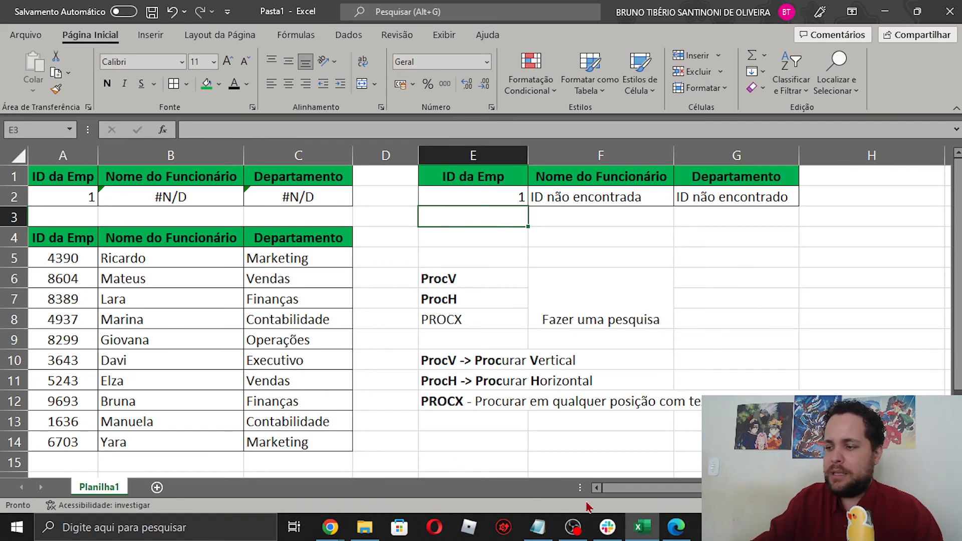
{"action": "left_click", "coordinate": [510, 353]}
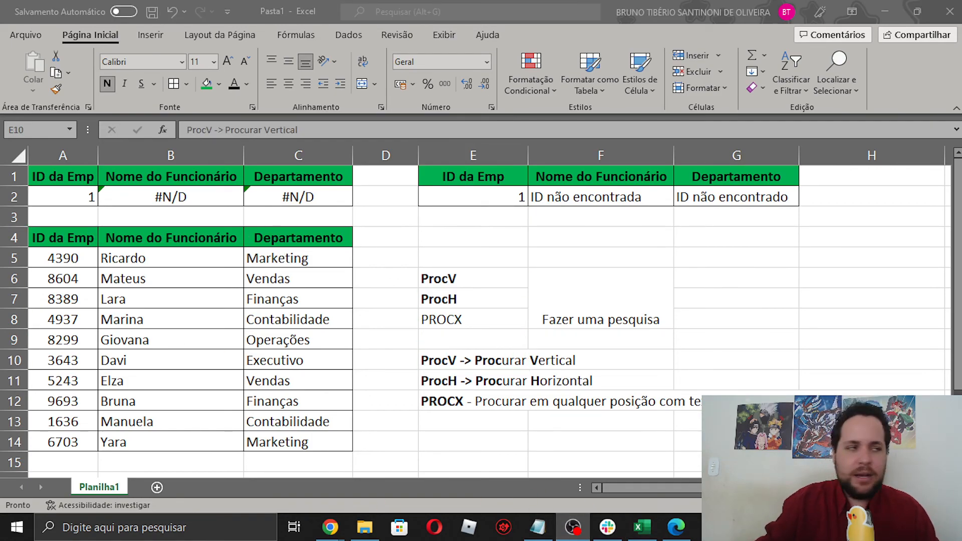